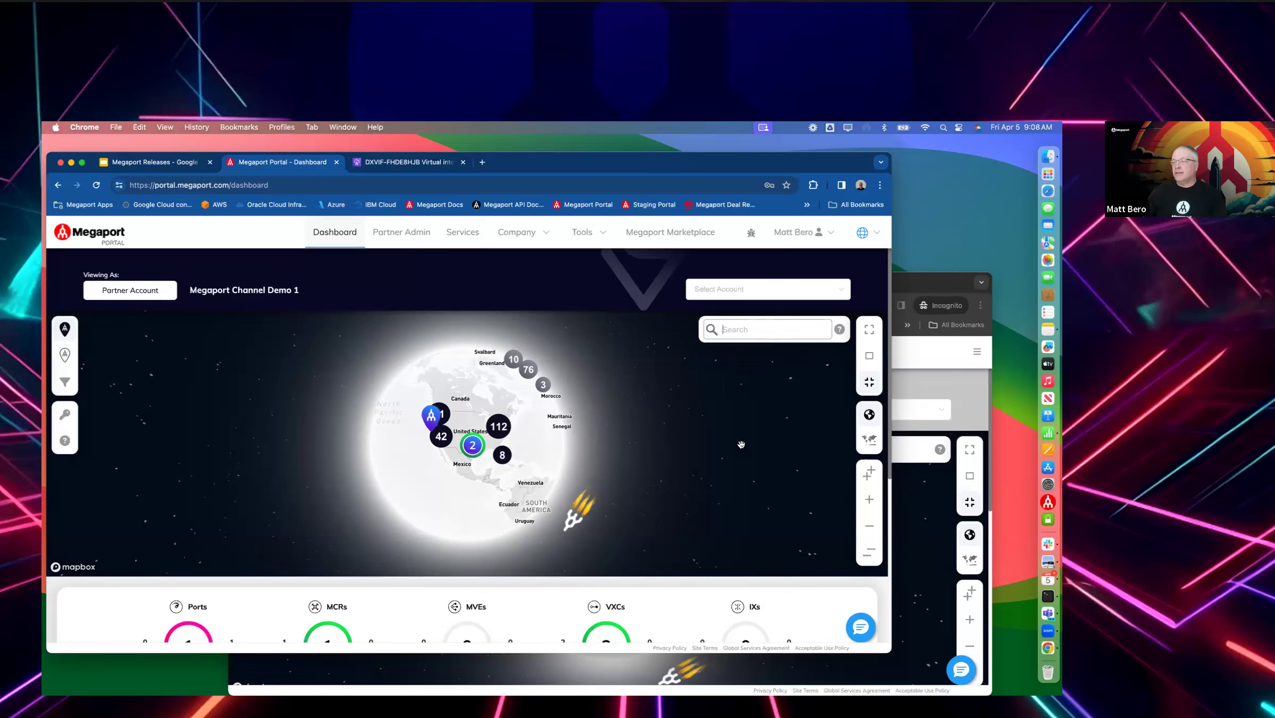
Show the dashboard map in flat projection and search it for Santa Clara, California
click(870, 440)
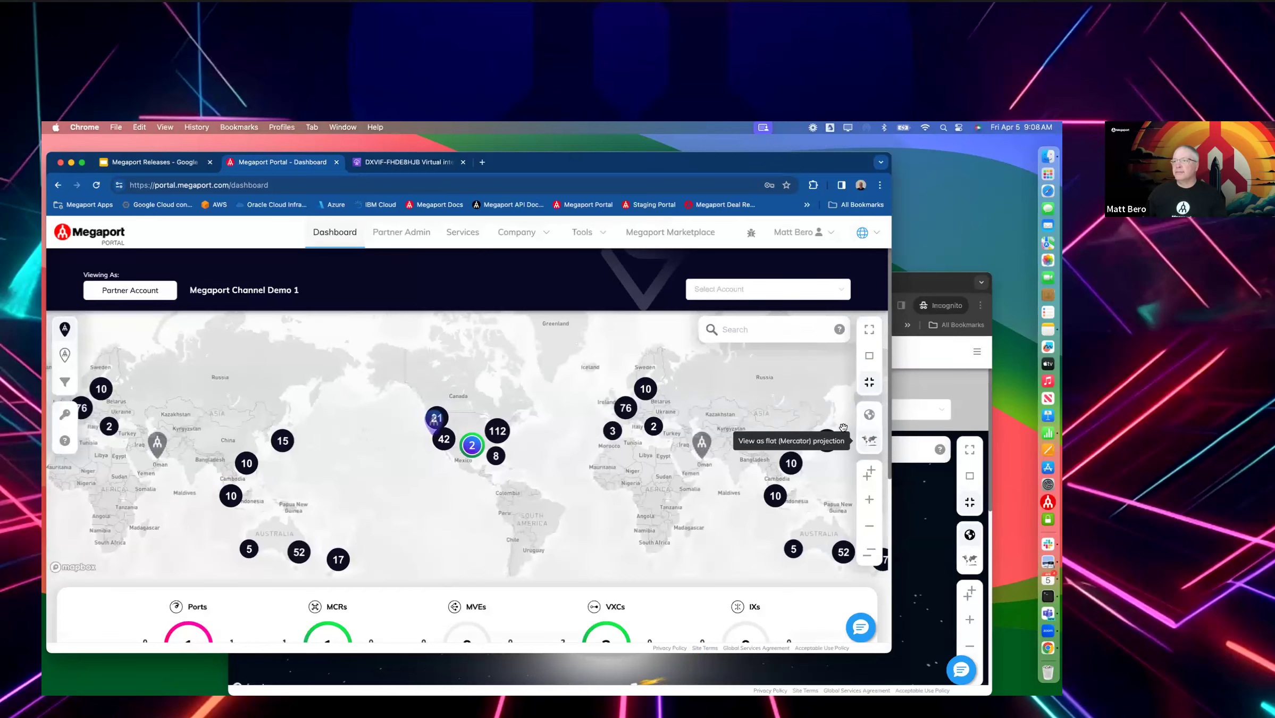
click(734, 330)
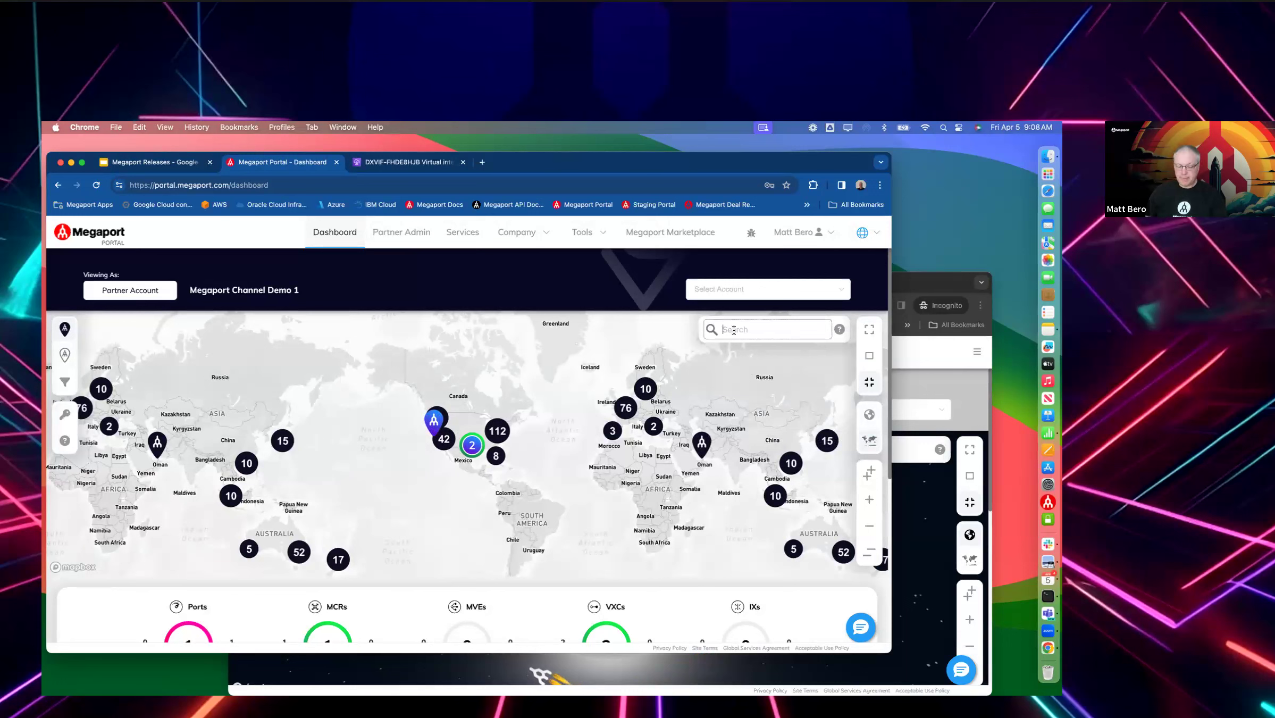
text(sanat)
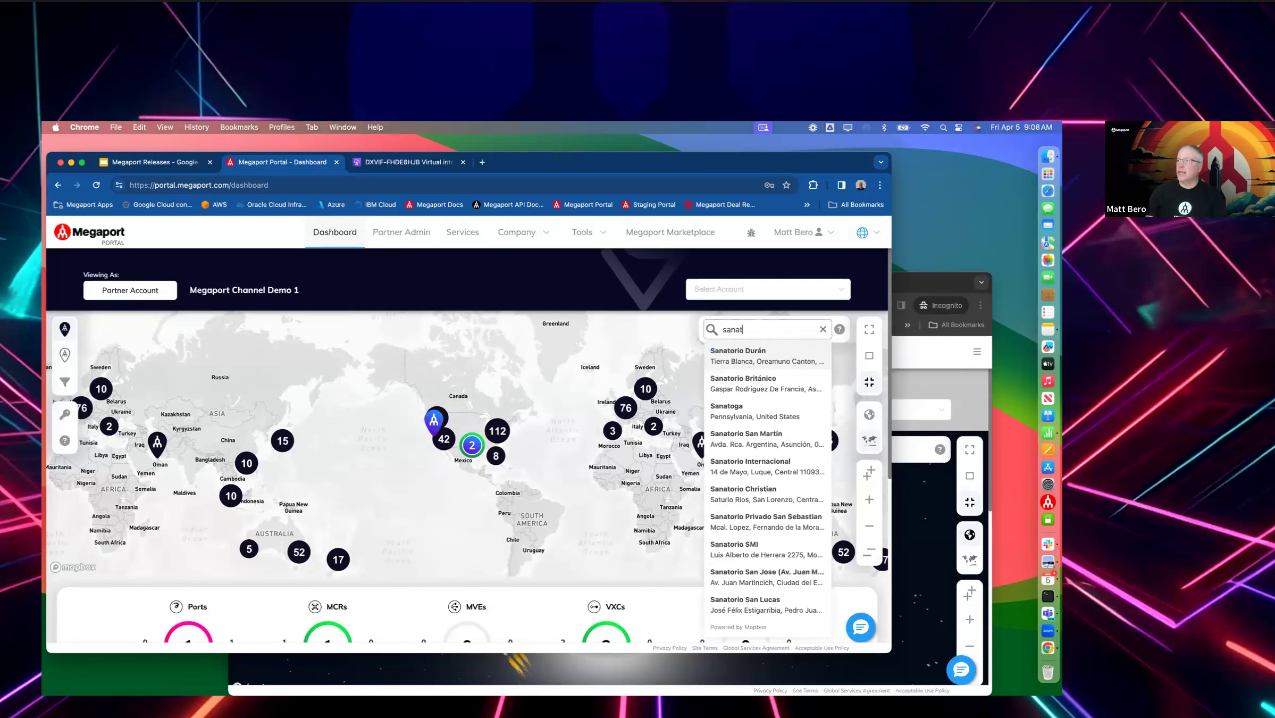
key(BackSpace)
key(BackSpace)
text(ta clara)
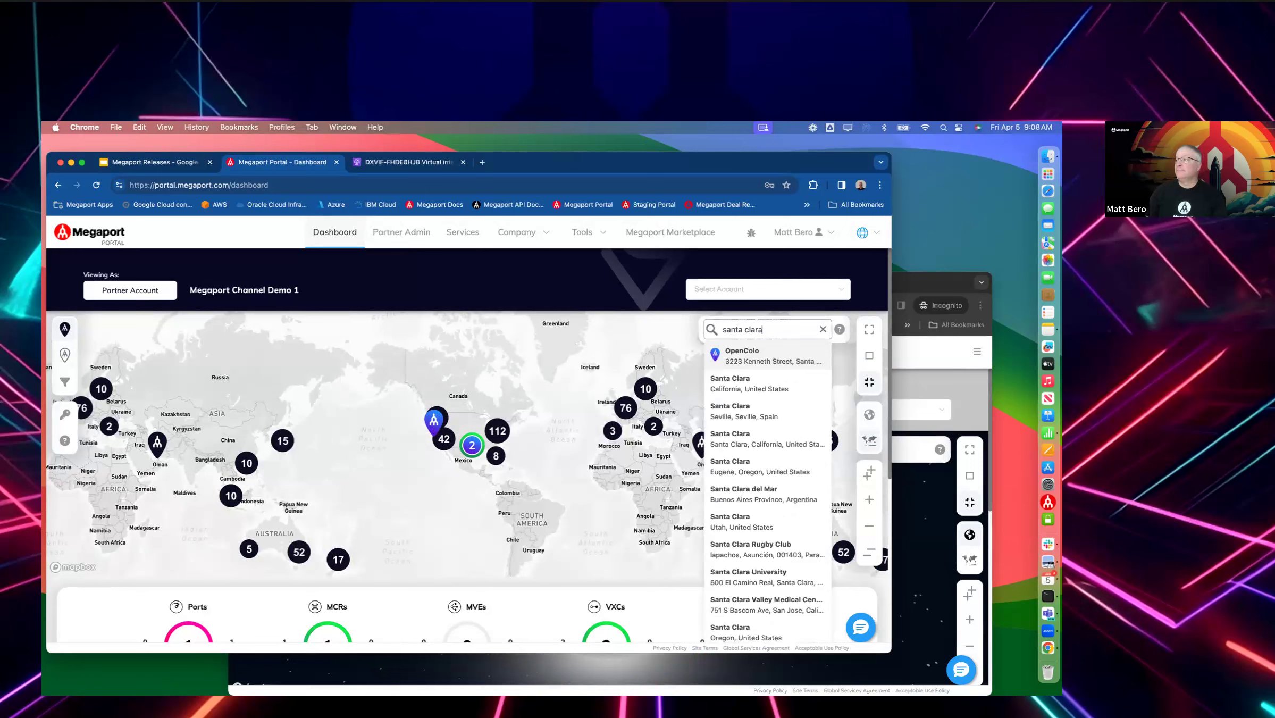
click(732, 383)
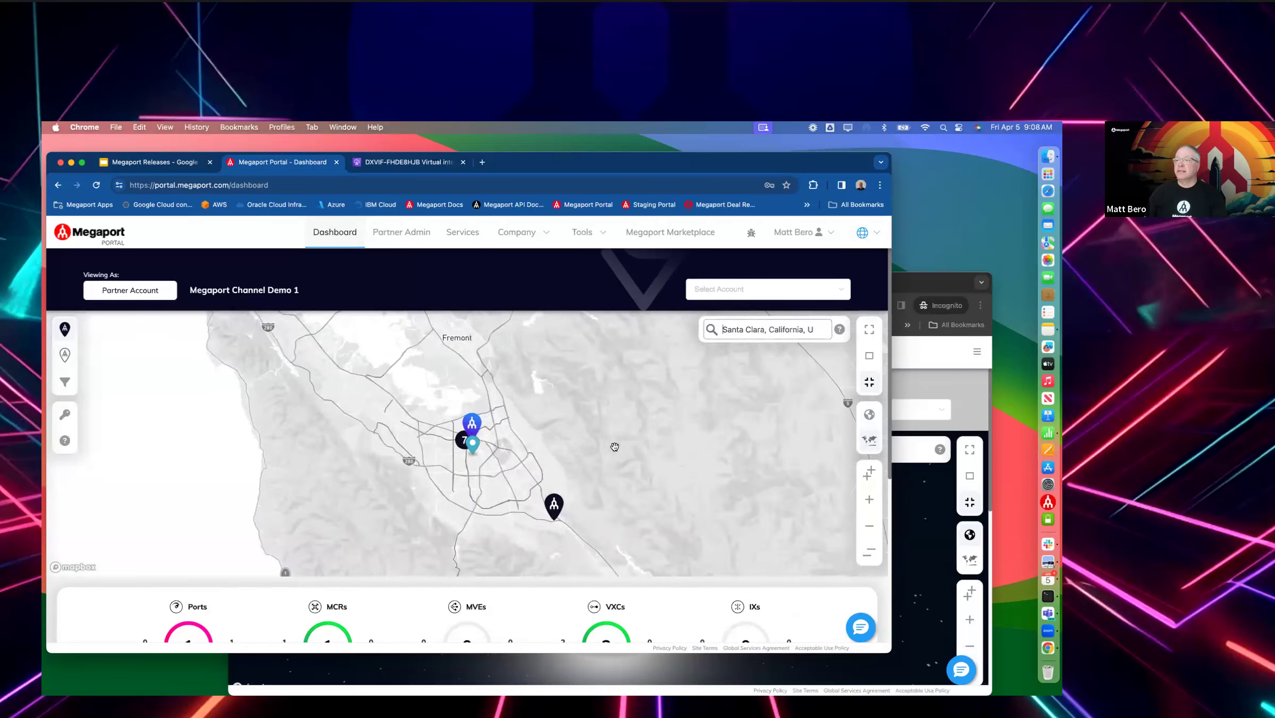
Check the product details of the data center locations around Santa Clara on the map
mouse_move(494, 424)
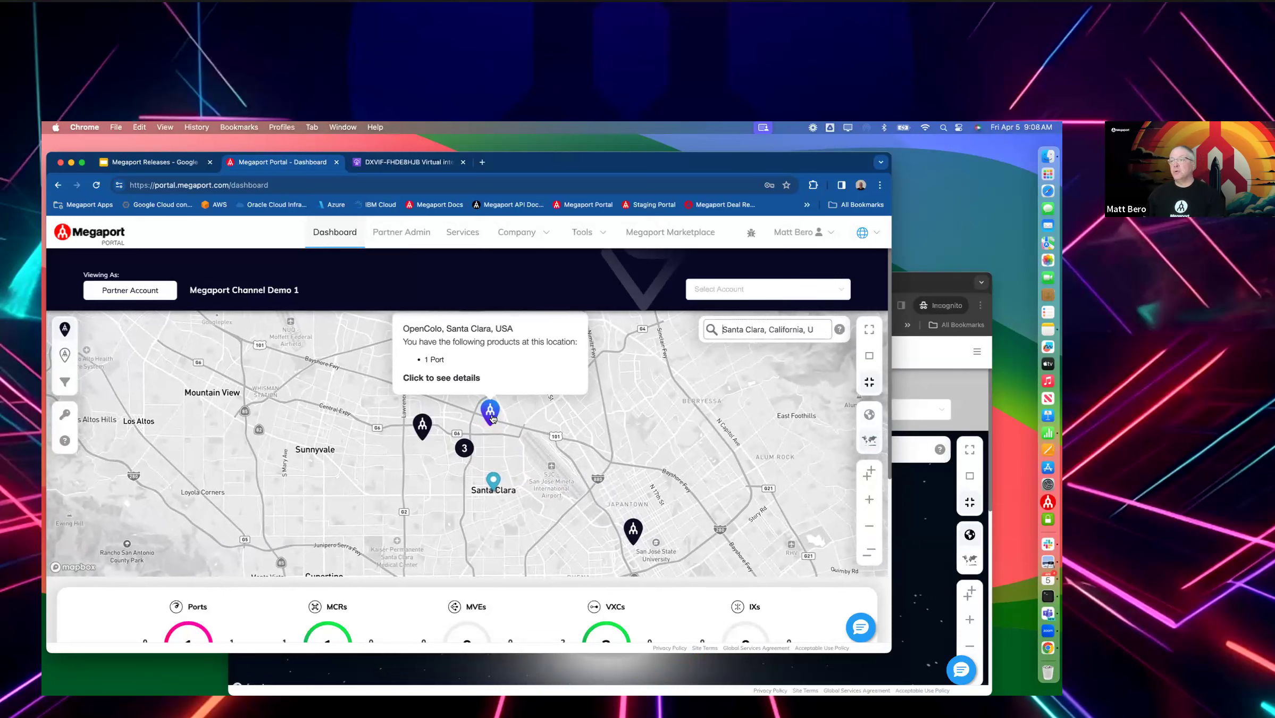
click(869, 501)
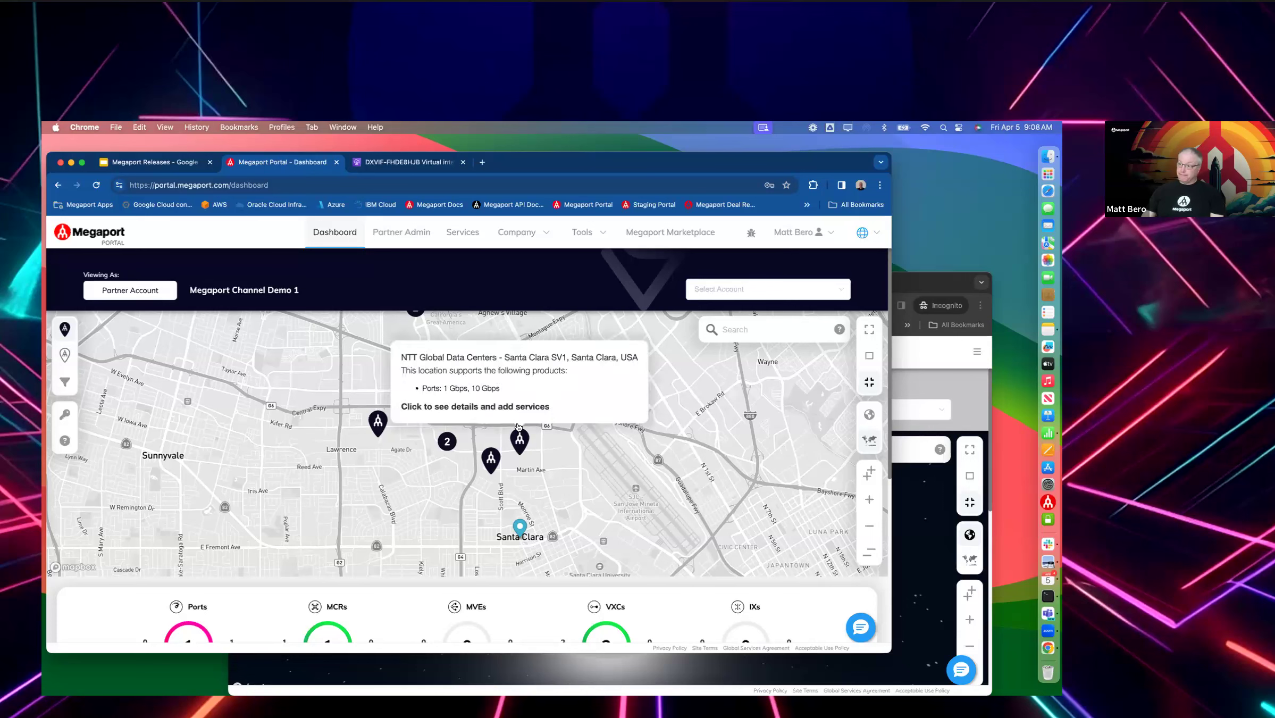
mouse_move(509, 402)
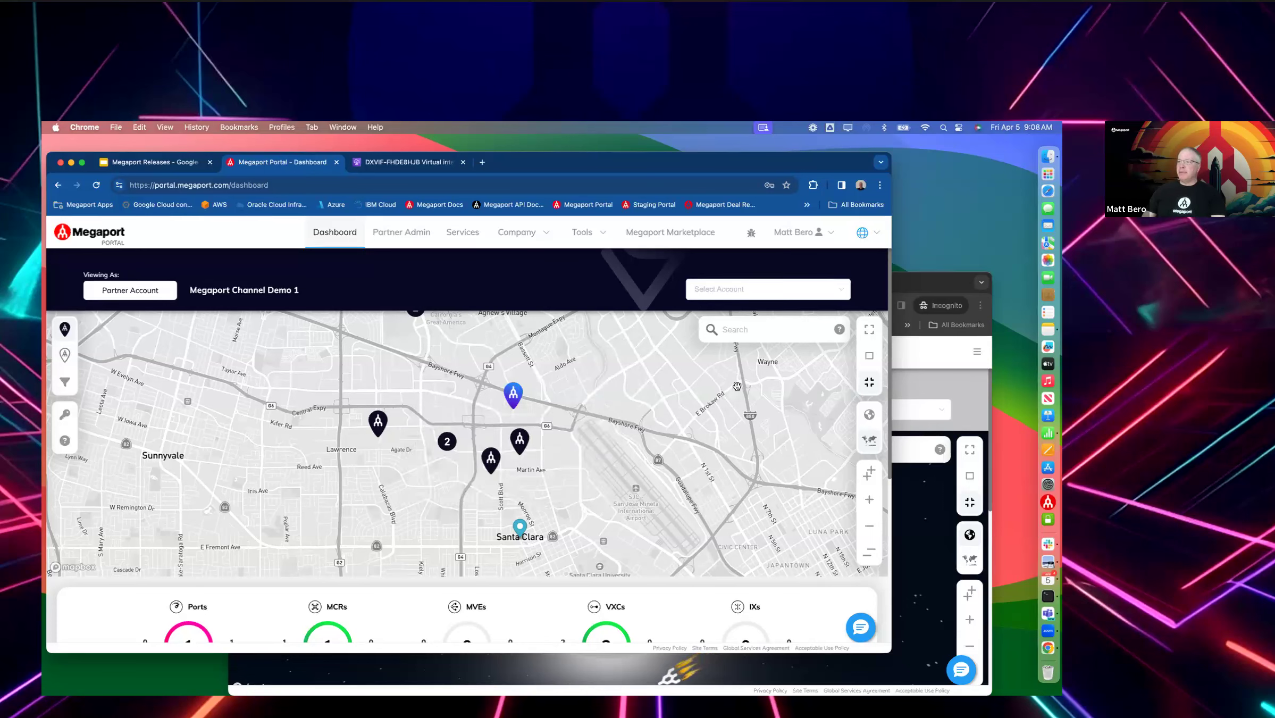
Search the map for "madison wi" and go to Madison, Wisconsin
click(735, 331)
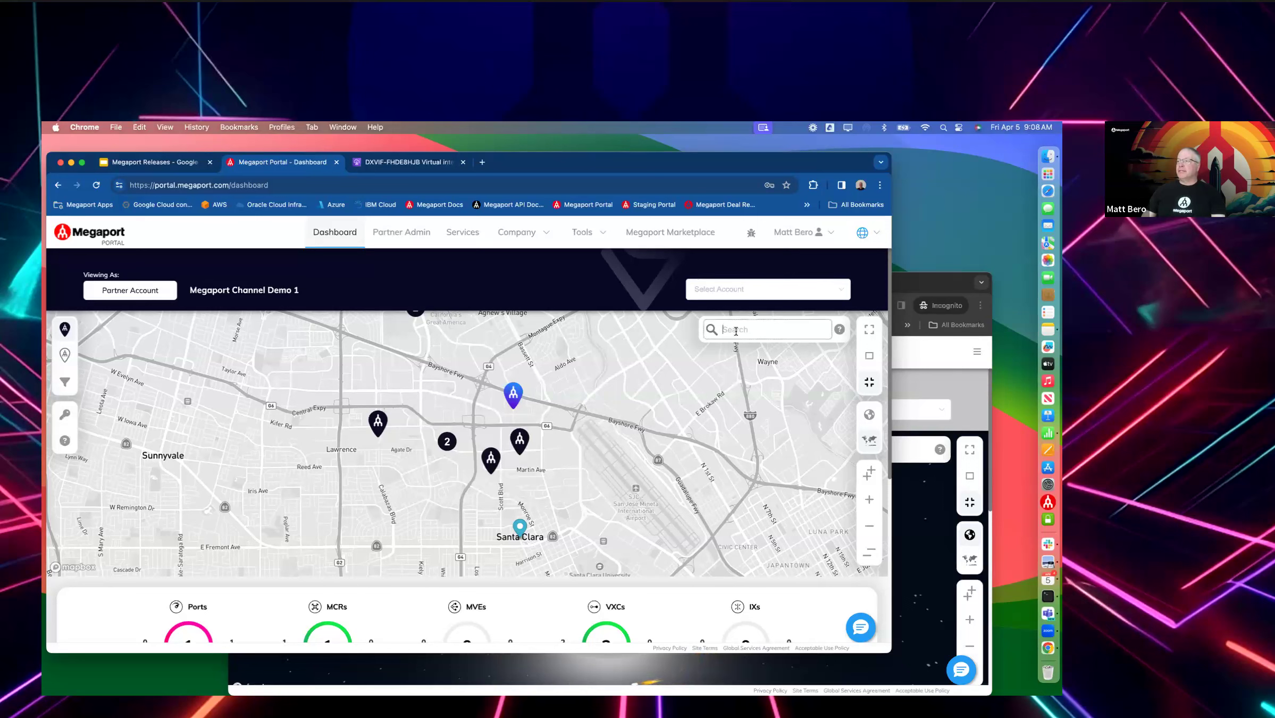
text(ma)
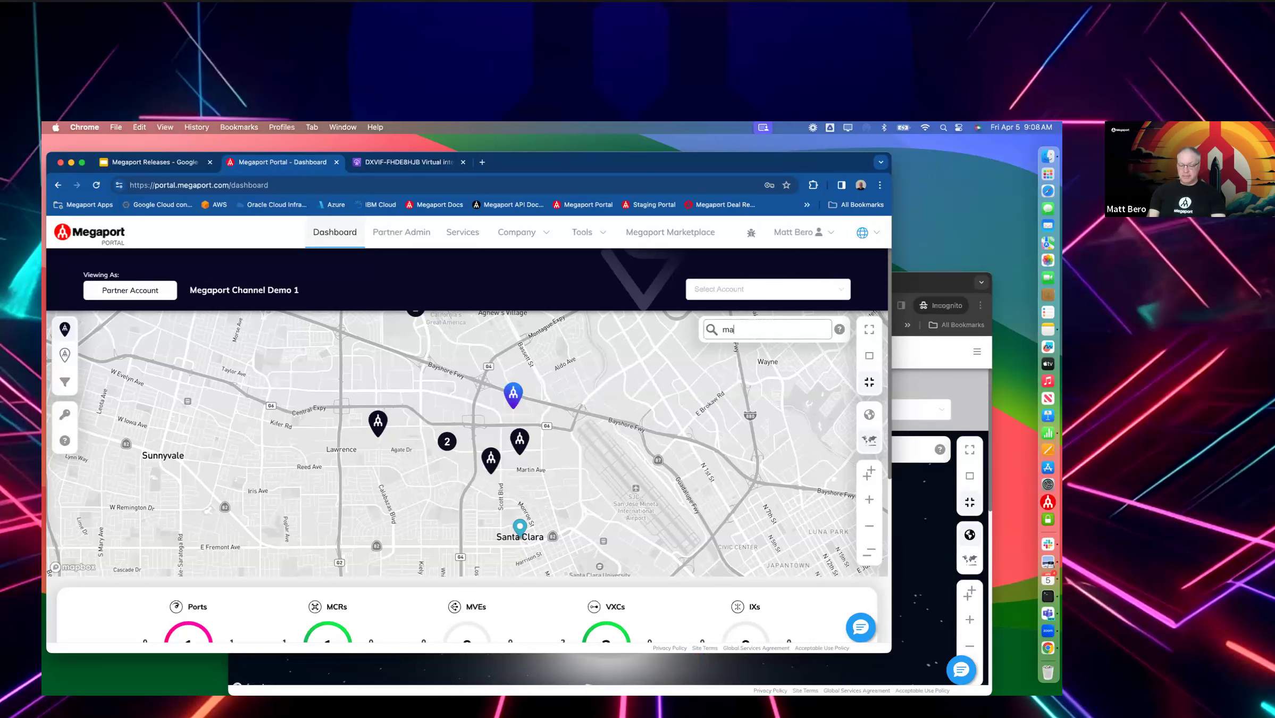
text(d)
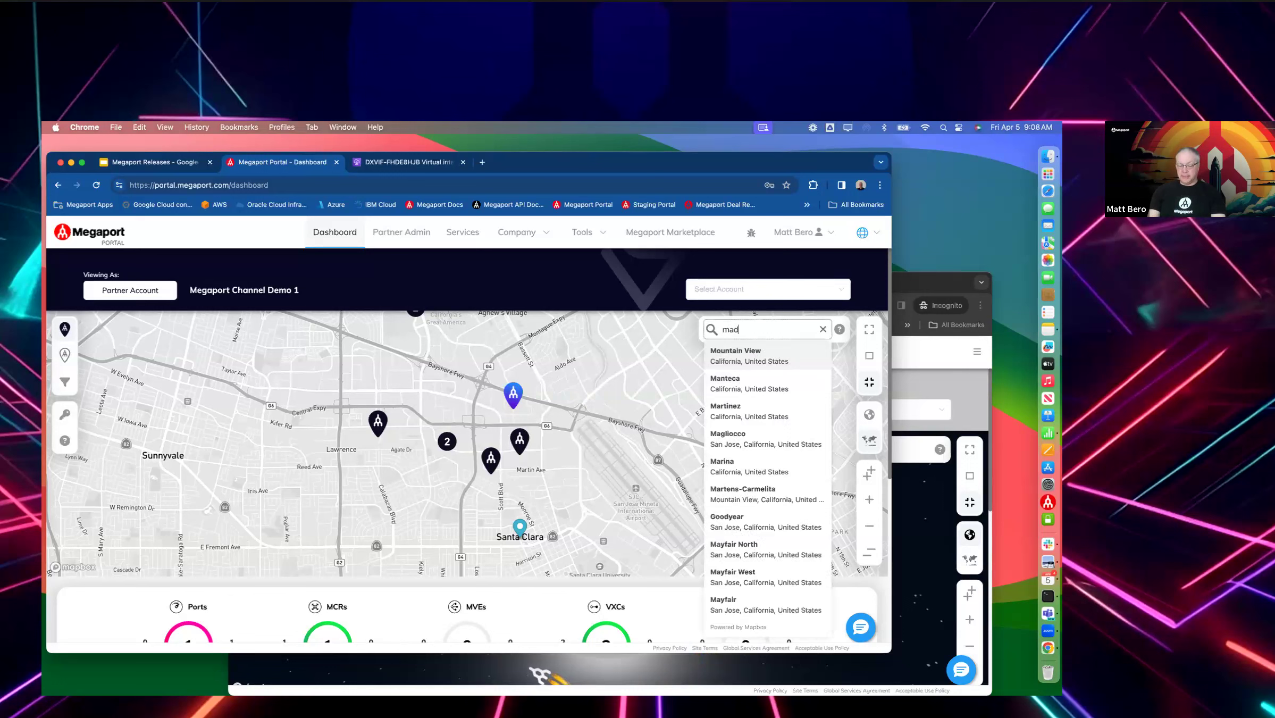
text(ison wi)
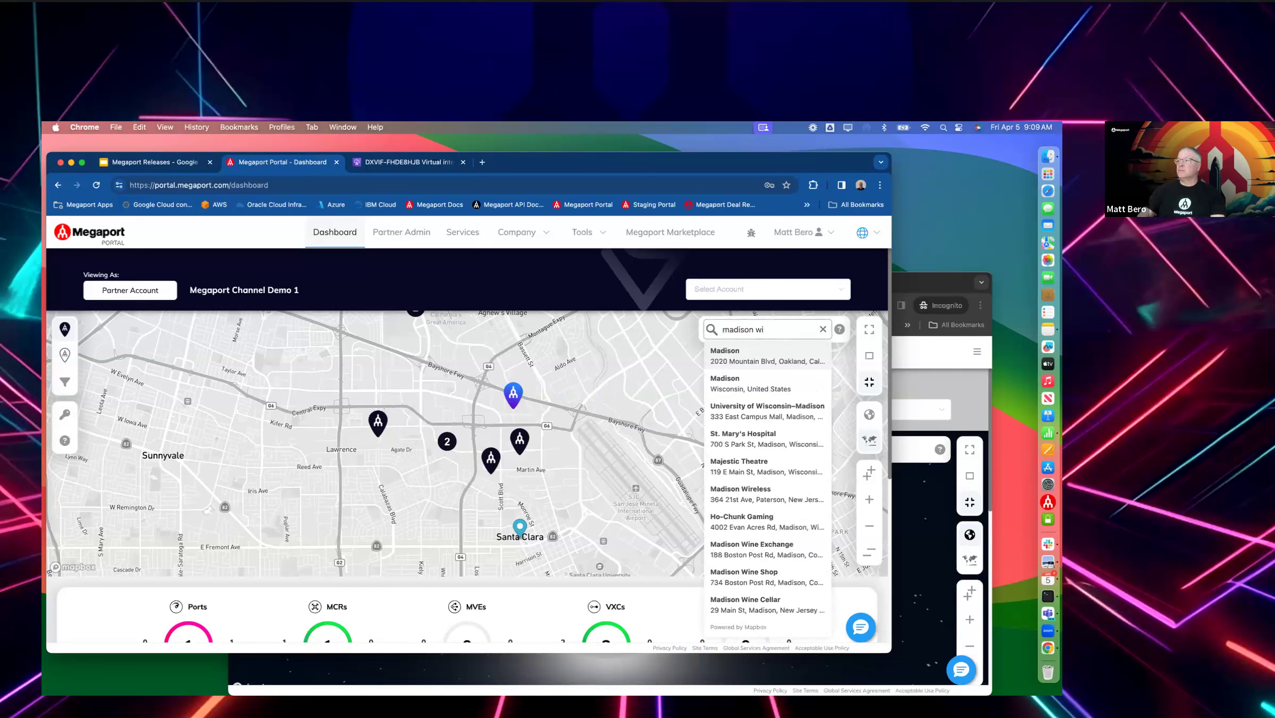
click(736, 387)
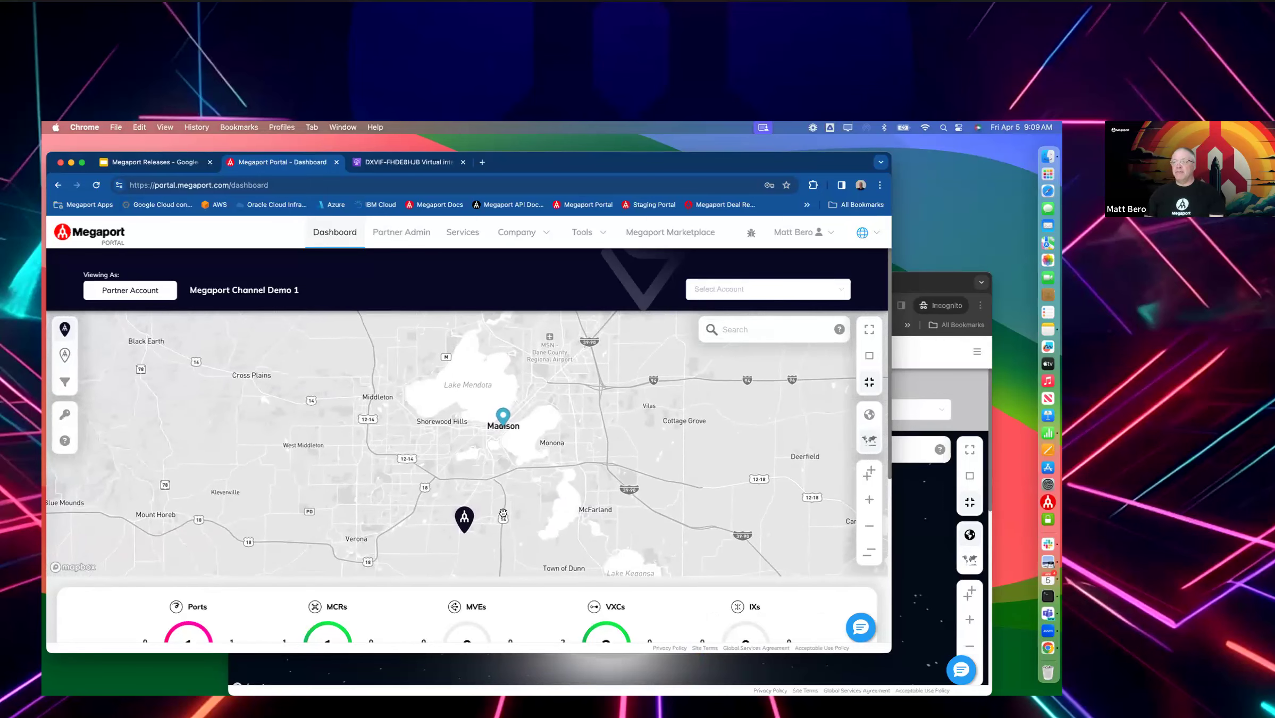
Open the OneNeck Data Centers - Madison location in Fitchburg and start creating a port there
mouse_move(471, 523)
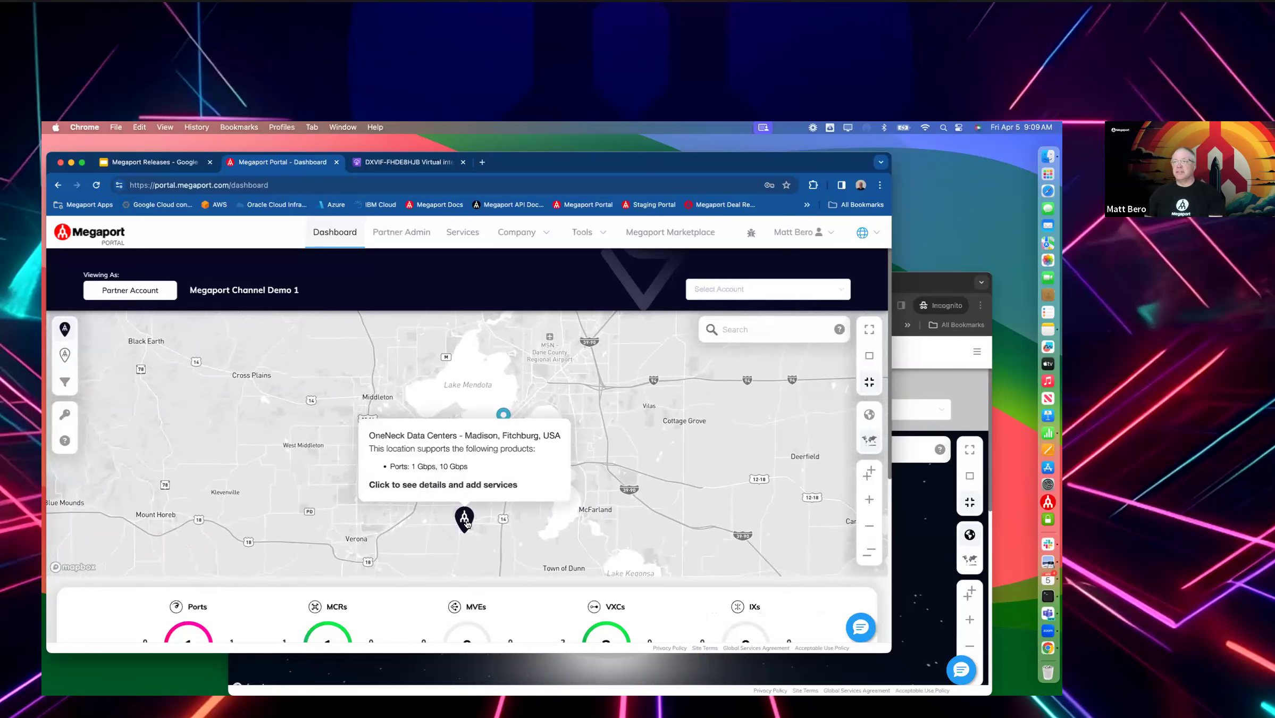
click(467, 523)
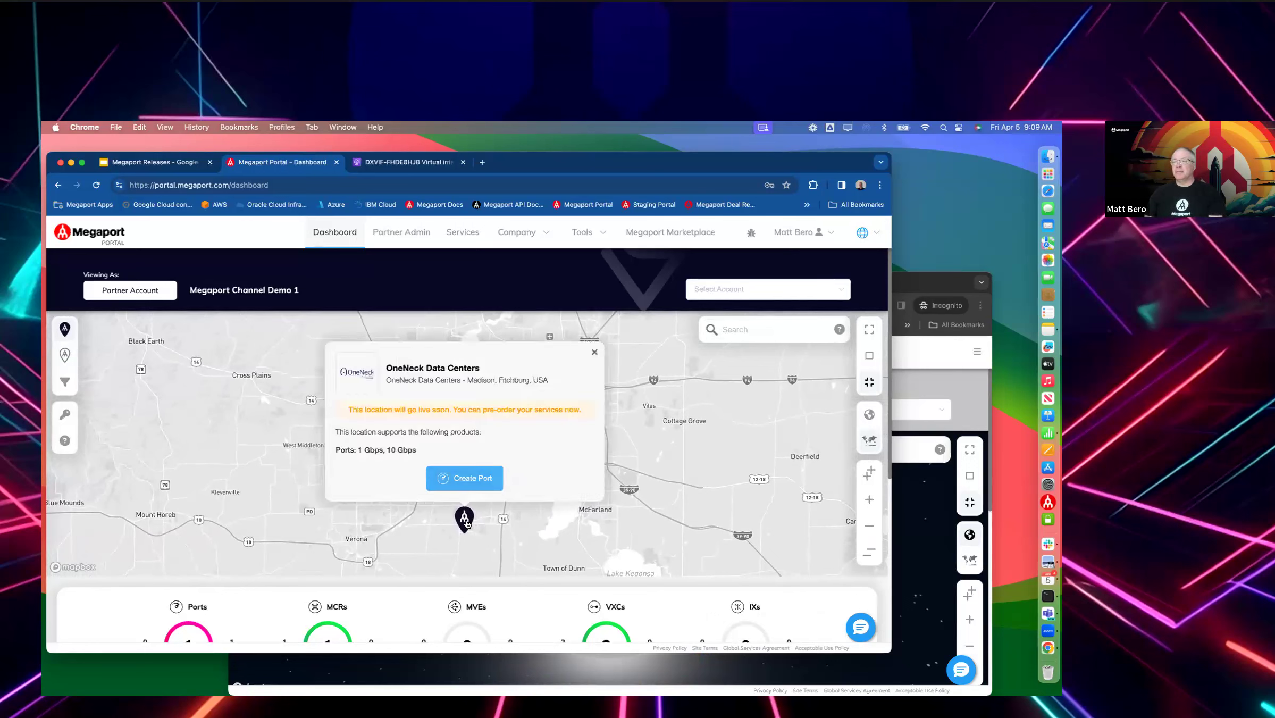
click(464, 477)
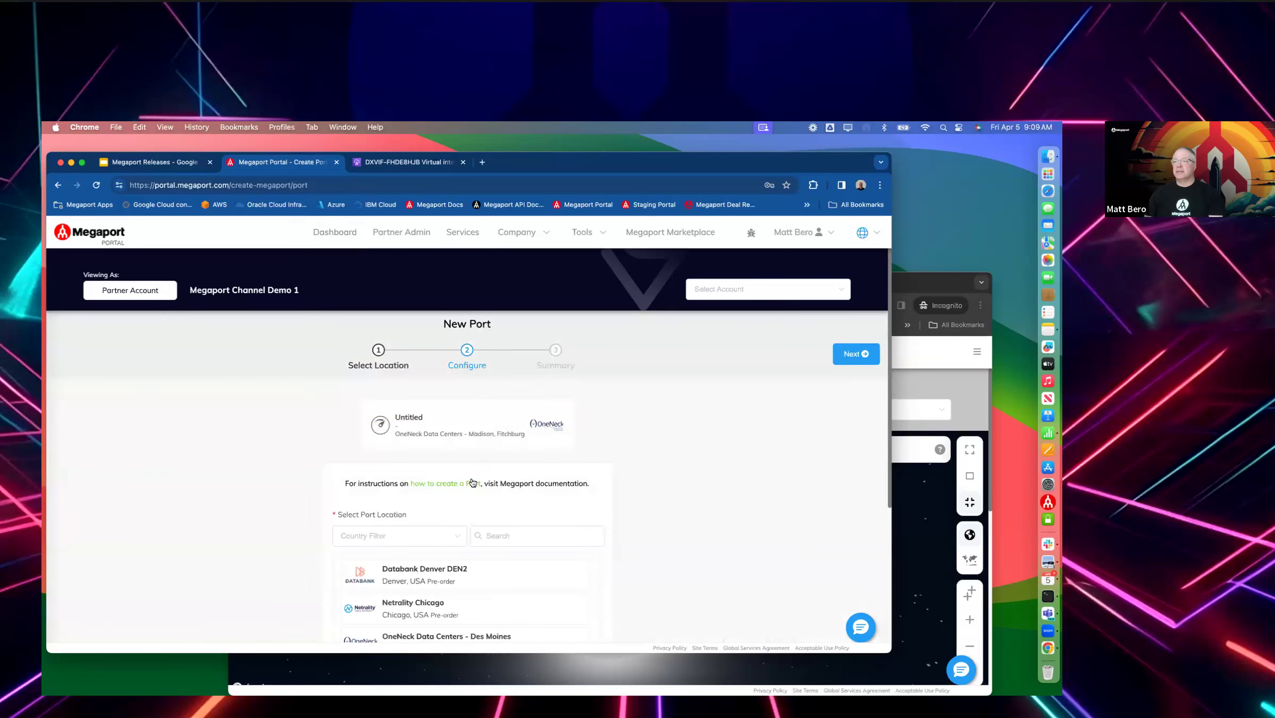
Browse the pre-order entries in the port location list and select 365 Data Centers - Boca Raton
scroll(696, 486, down, 2)
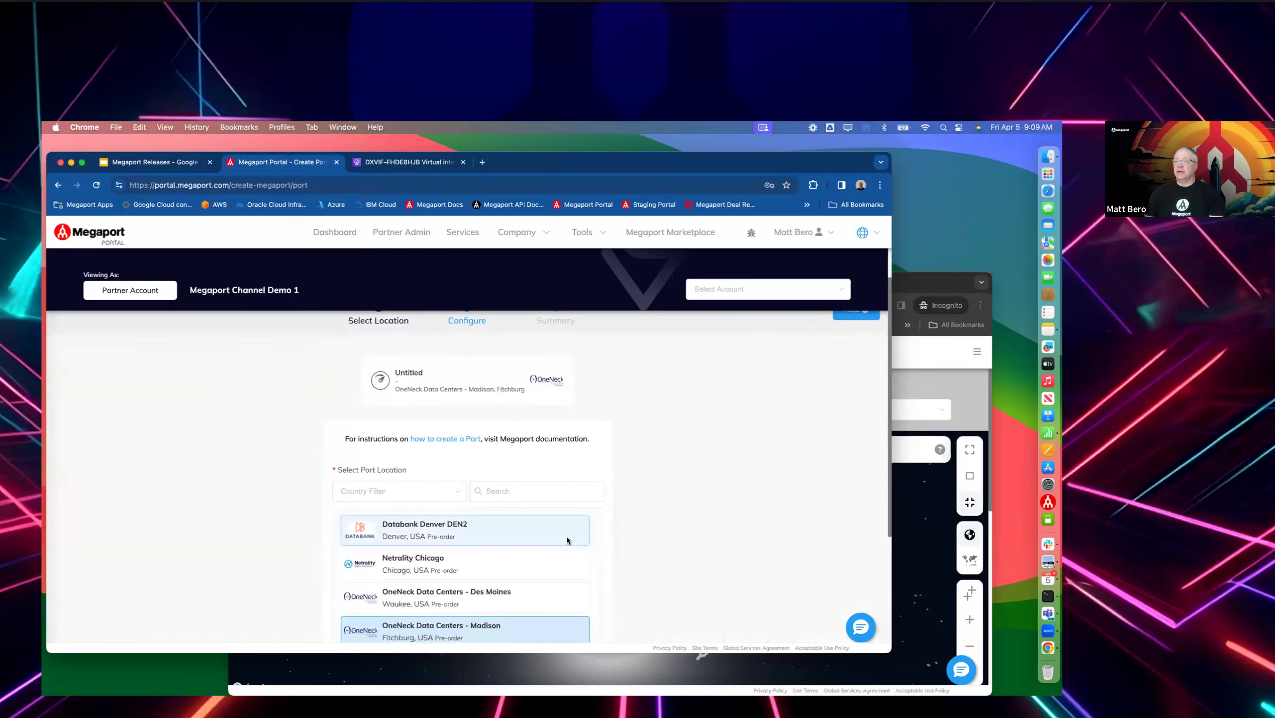
scroll(569, 532, up, 5)
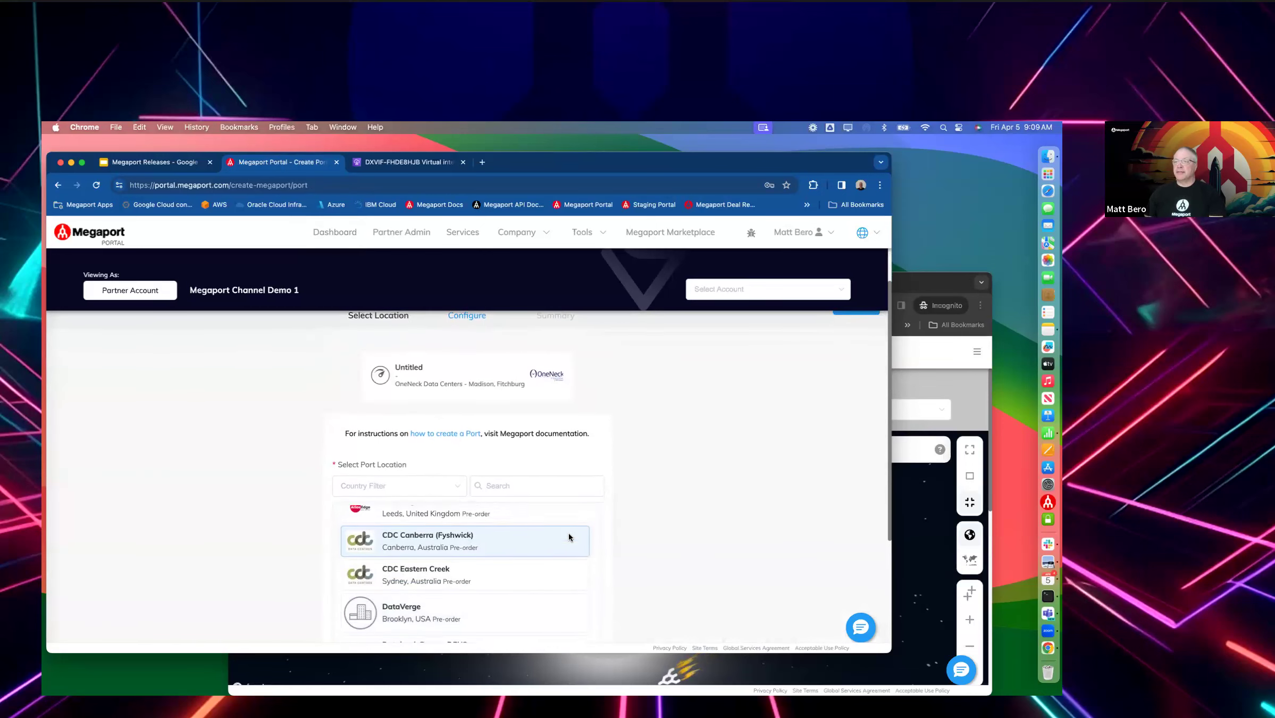
scroll(569, 534, up, 4)
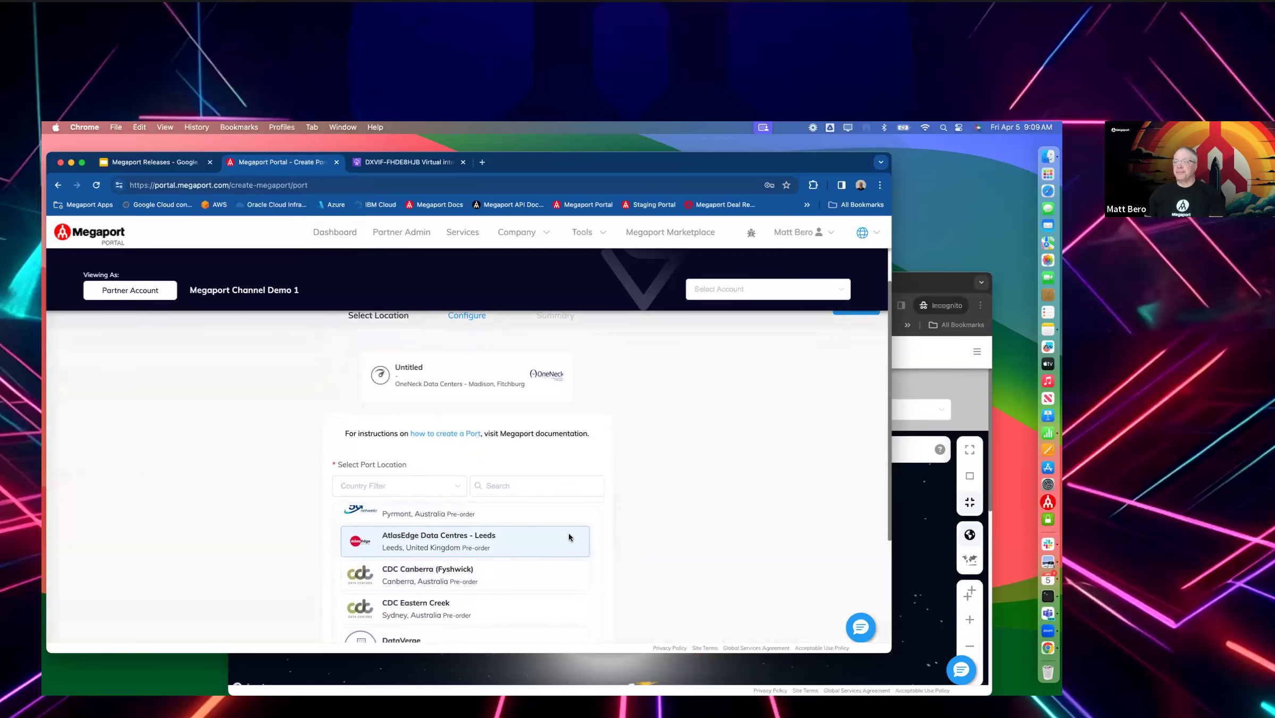
scroll(572, 534, up, 1)
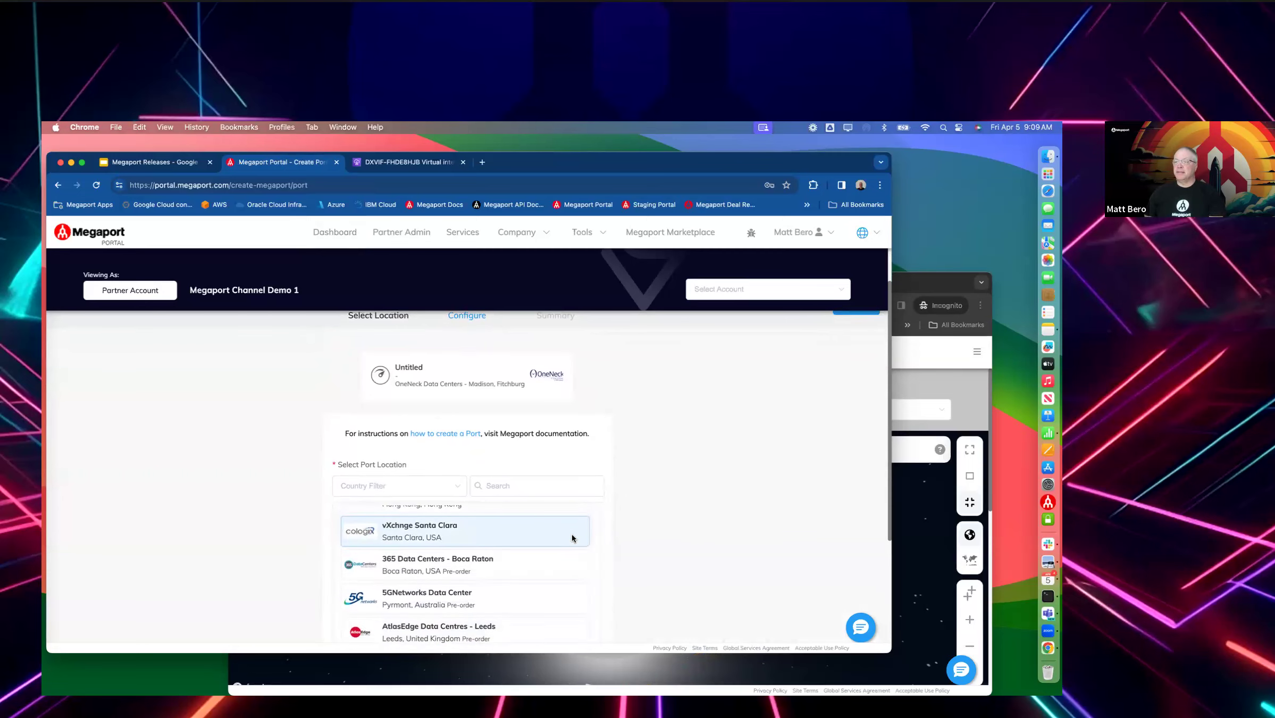
drag(729, 484, 707, 509)
scroll(706, 509, down, 2)
scroll(707, 509, down, 2)
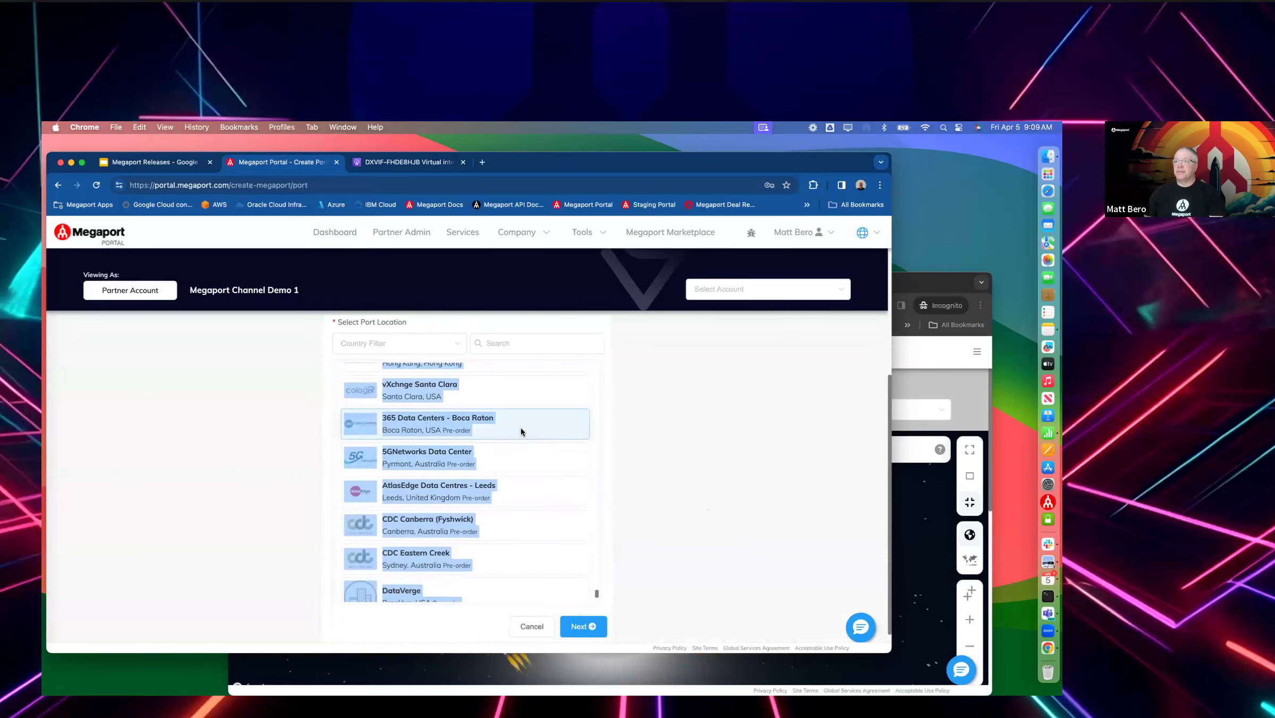
click(483, 429)
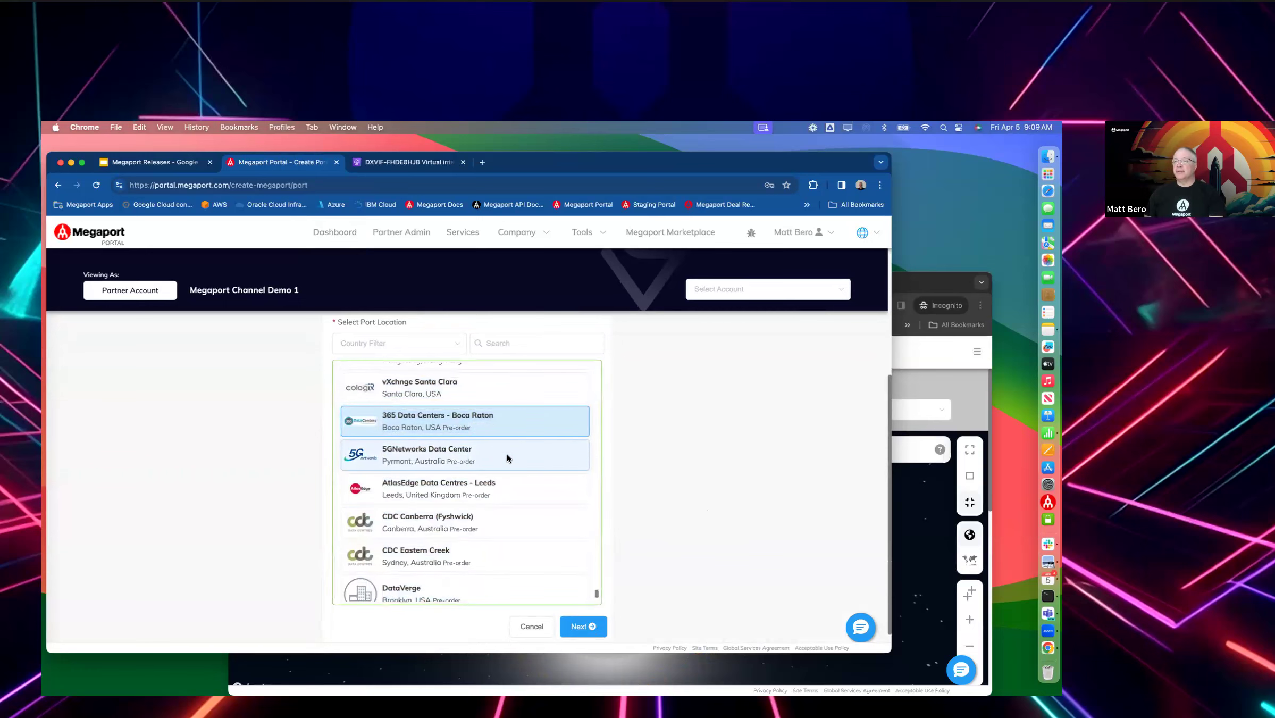
Look through the remaining pre-order port locations listed after Boca Raton
scroll(508, 455, down, 2)
scroll(507, 454, down, 2)
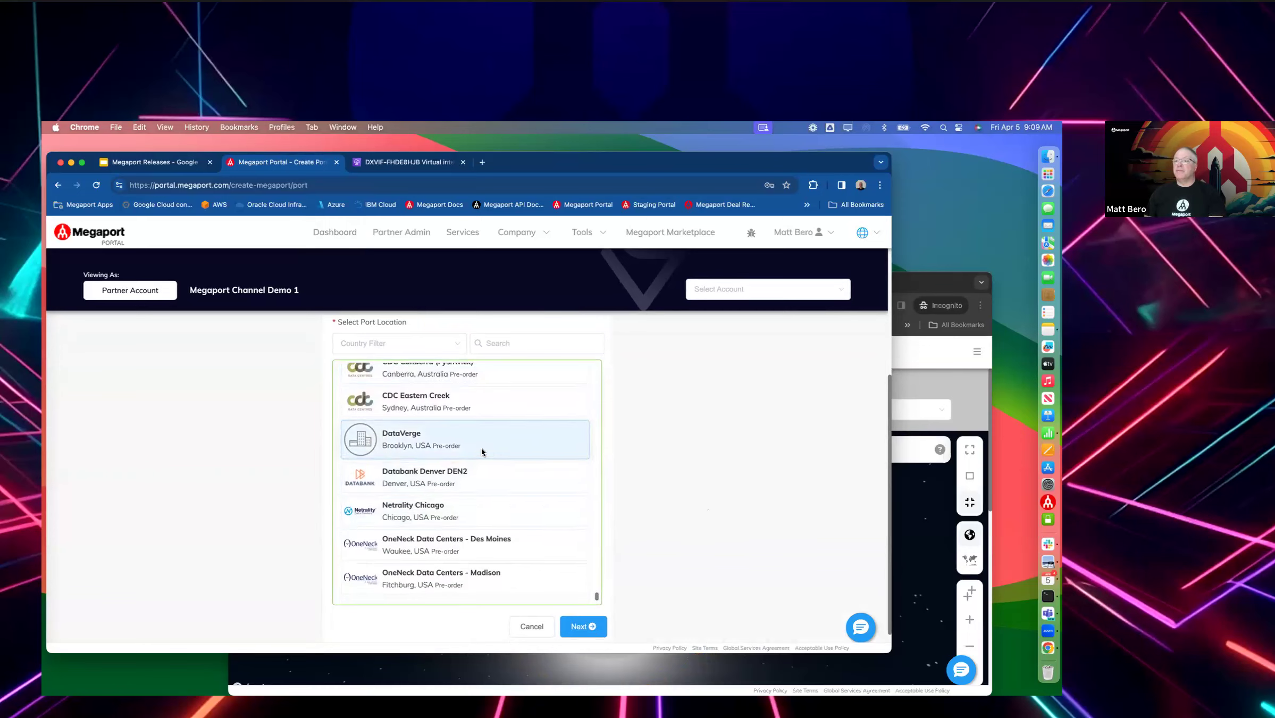
scroll(484, 450, down, 2)
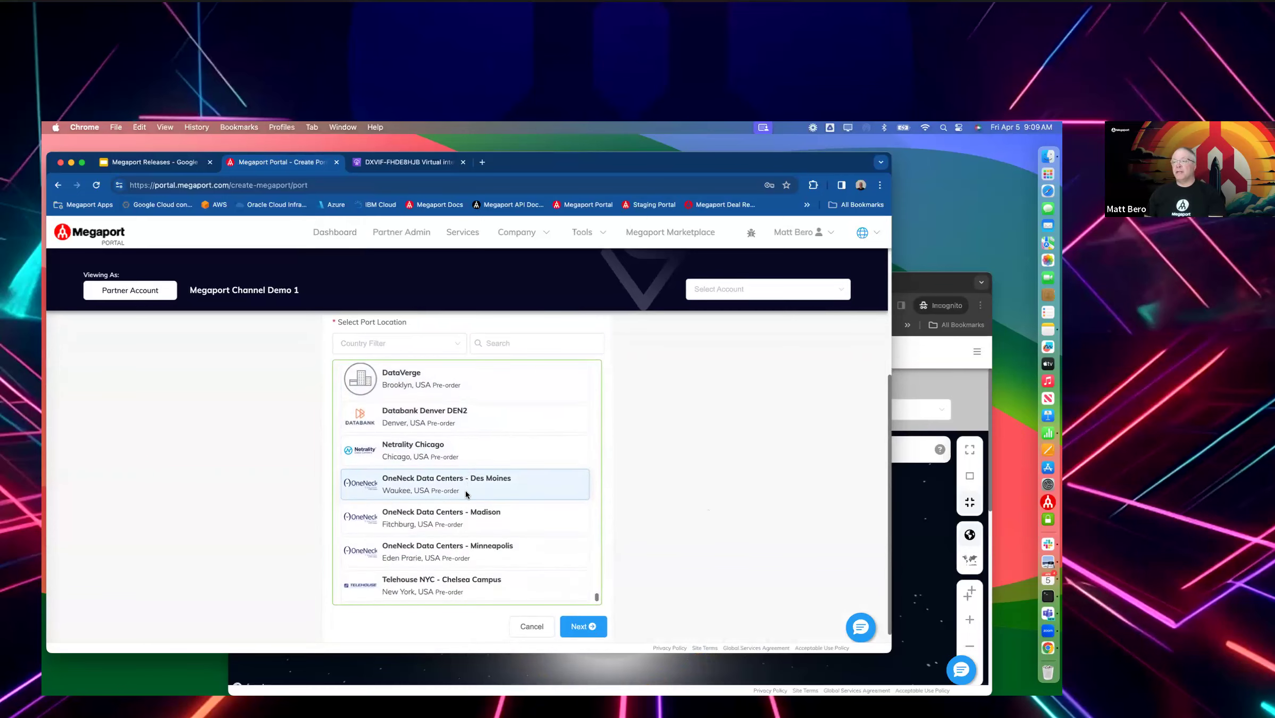
scroll(558, 513, down, 1)
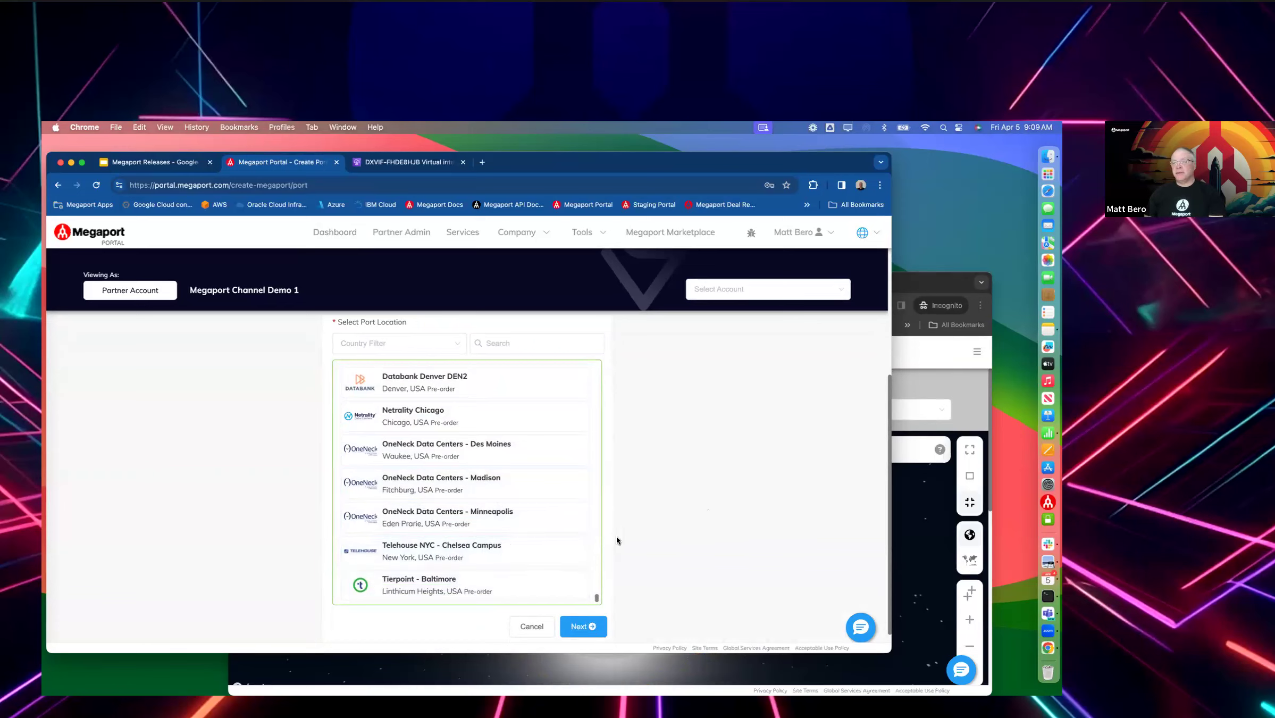
scroll(635, 530, up, 2)
scroll(635, 529, up, 4)
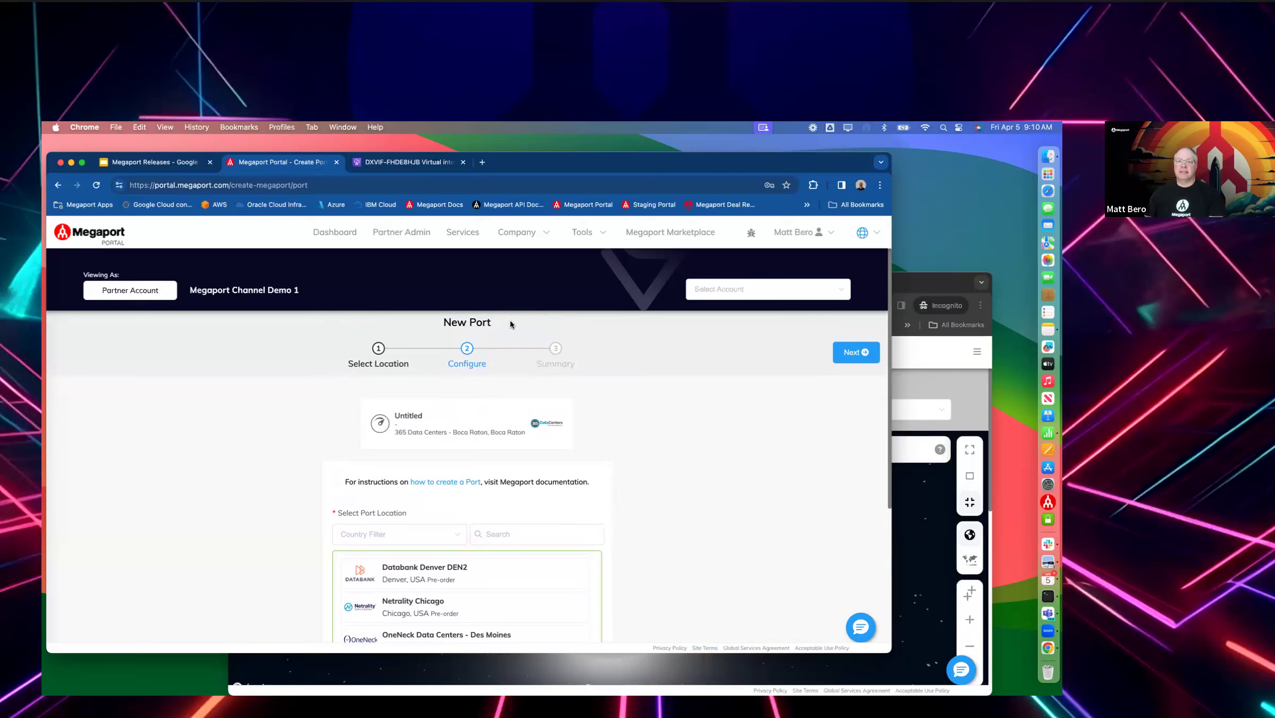
Open the Services list of the partner account, then that of MB Test Account in the incognito window, and view its Madison port
click(457, 235)
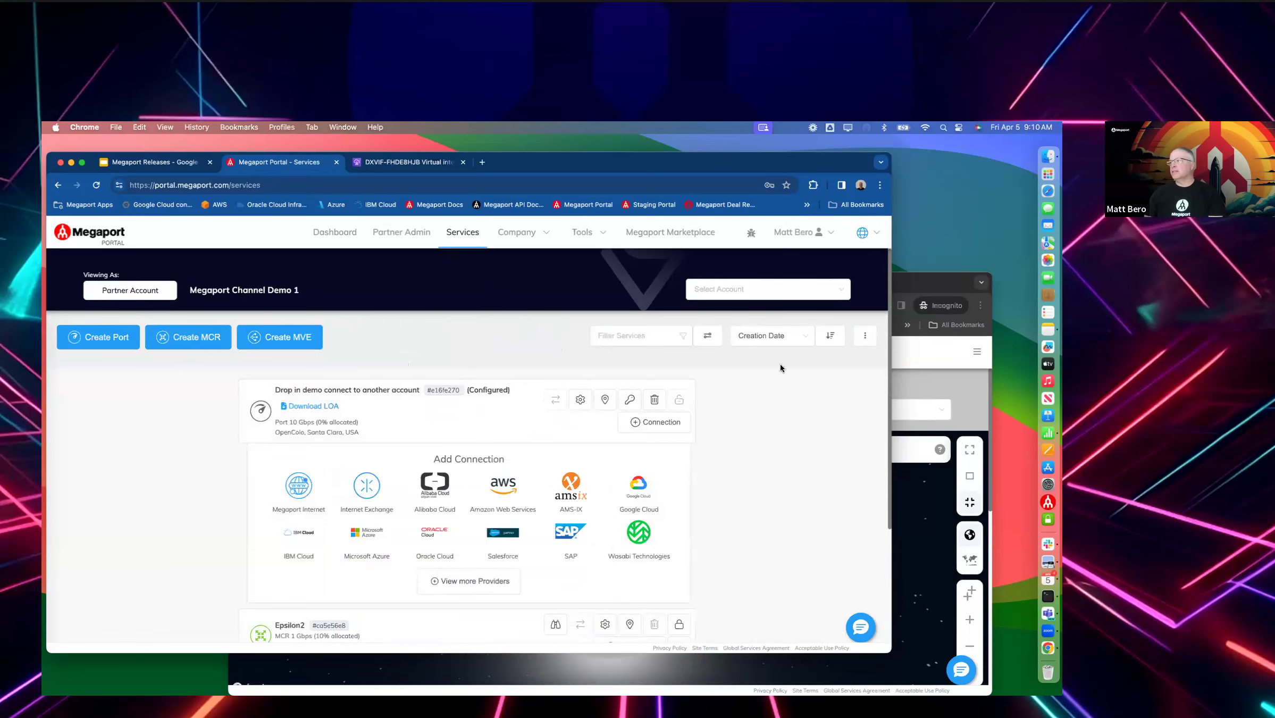
click(945, 387)
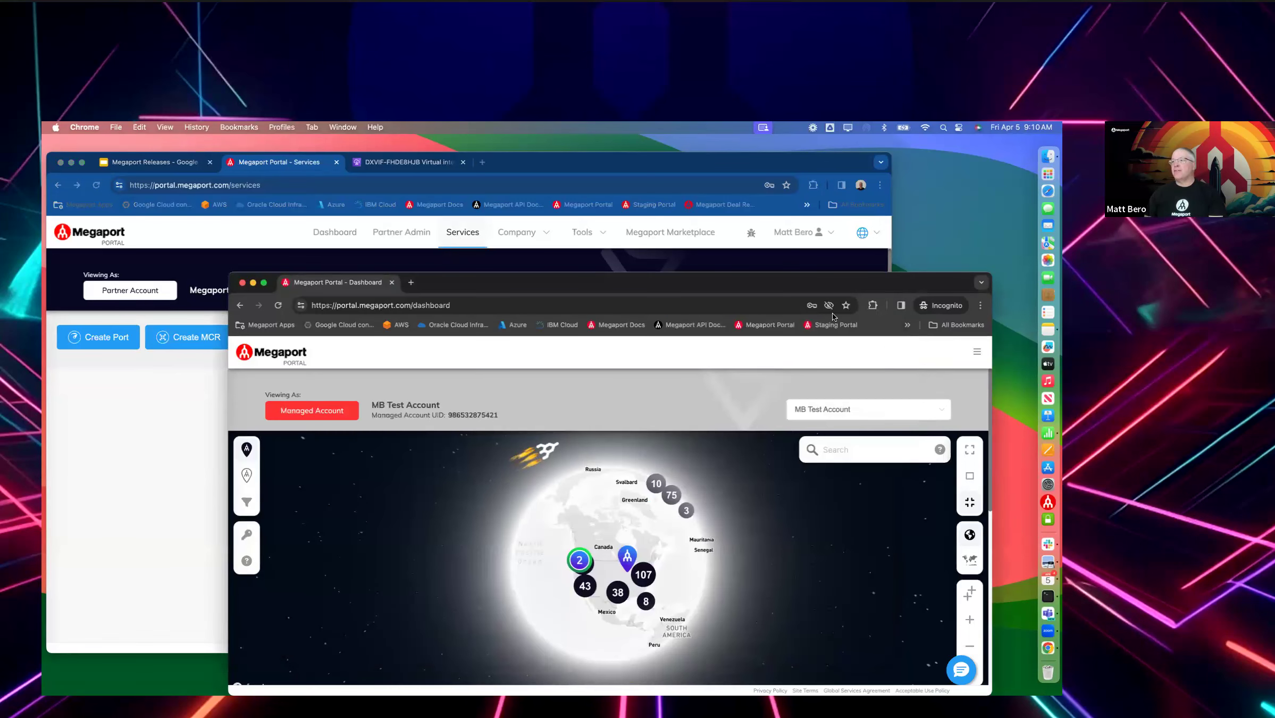
click(976, 351)
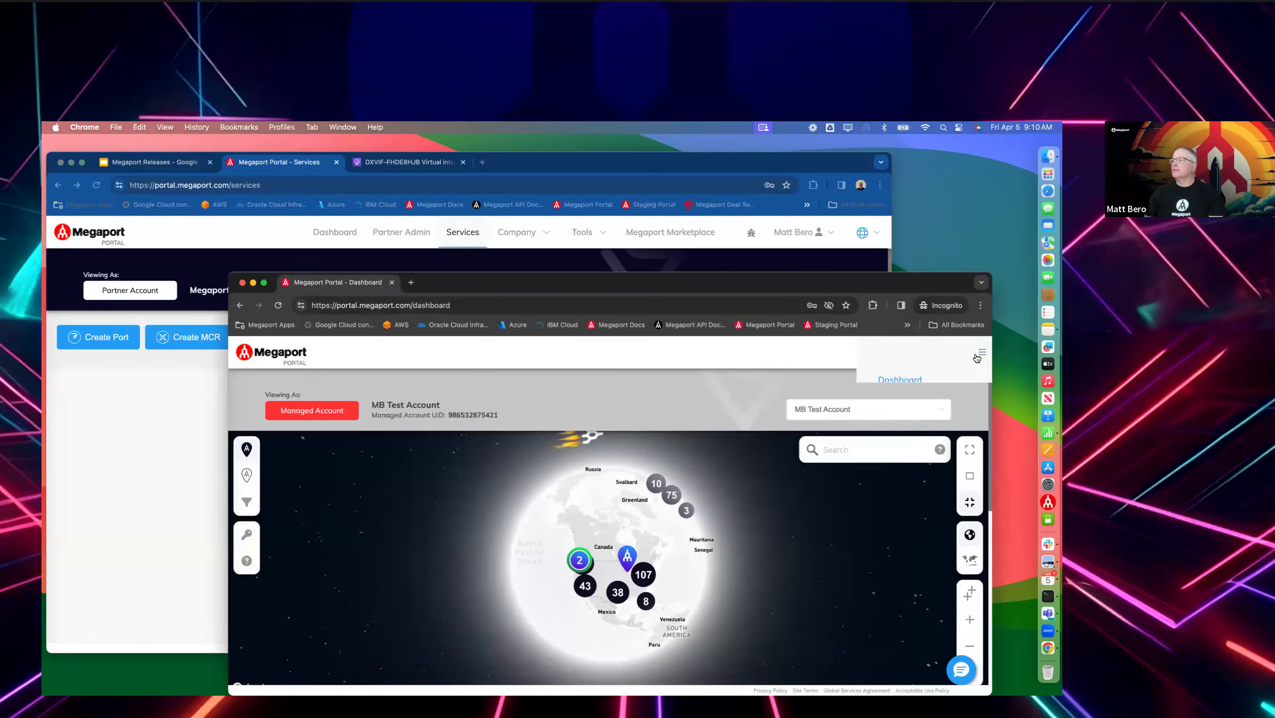
click(903, 434)
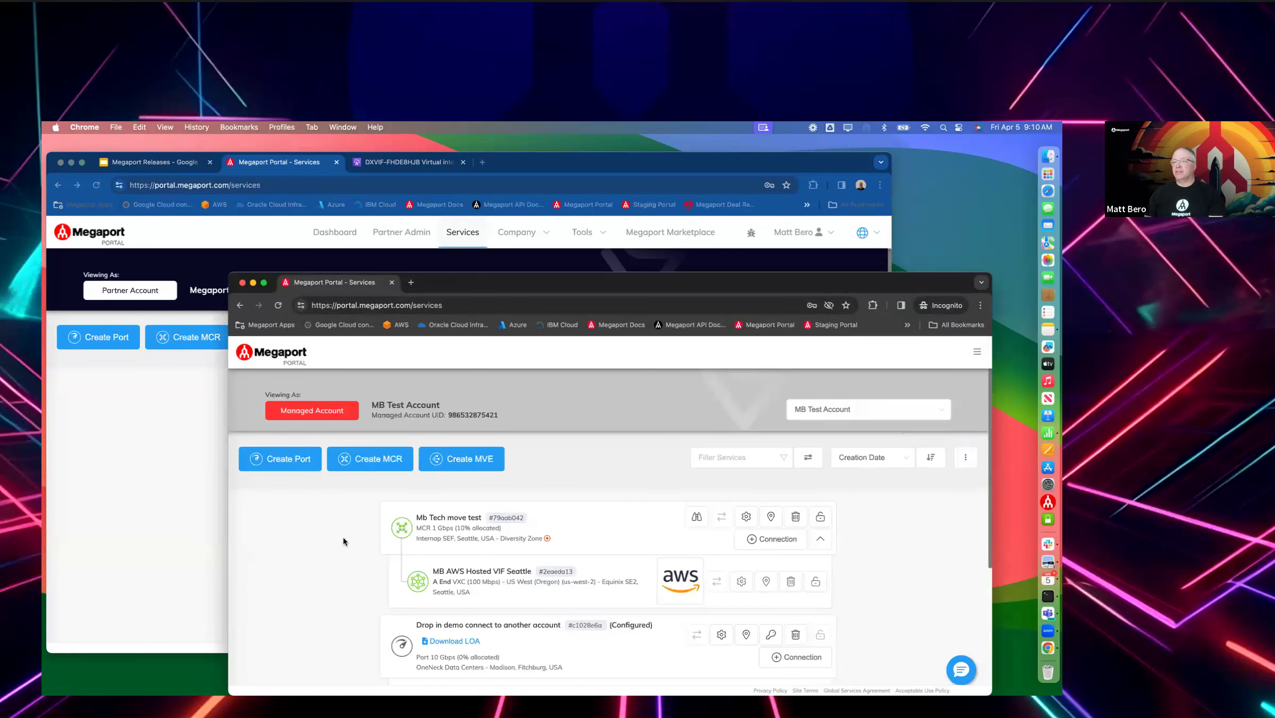
scroll(343, 537, down, 3)
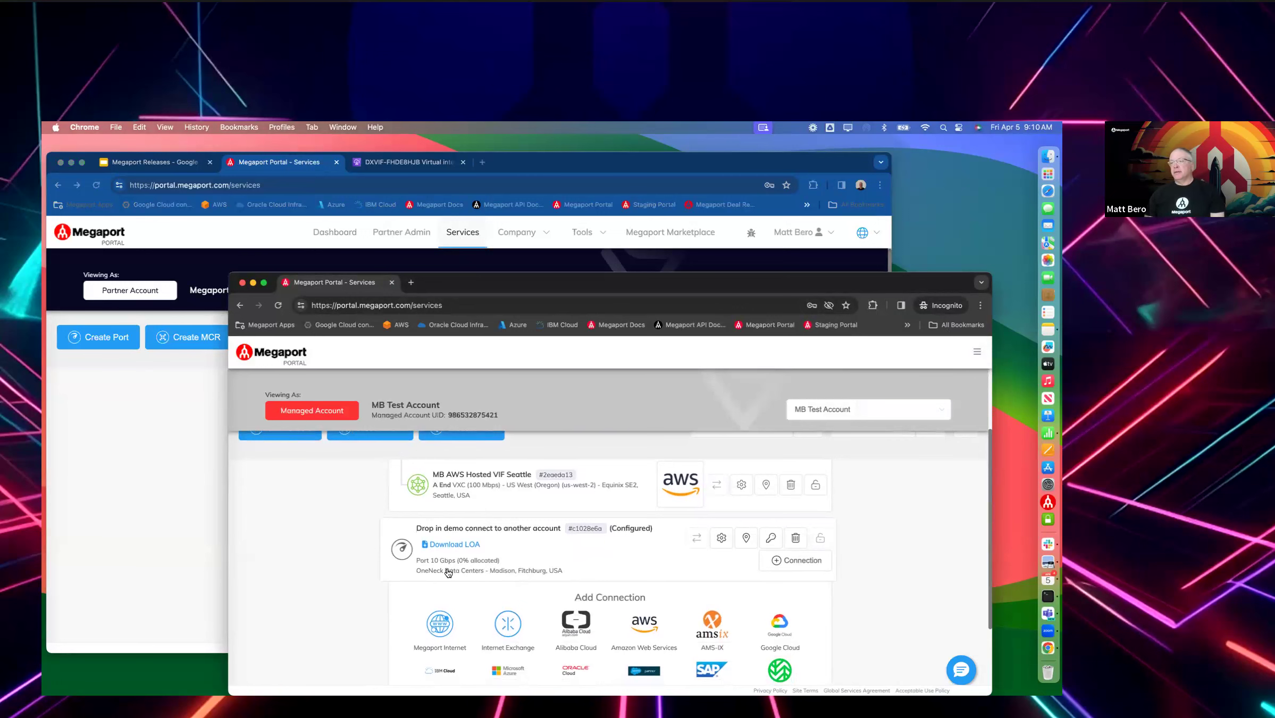
Start a new service key on the partner account's Santa Clara port and label it "Connect to sister co"
click(160, 453)
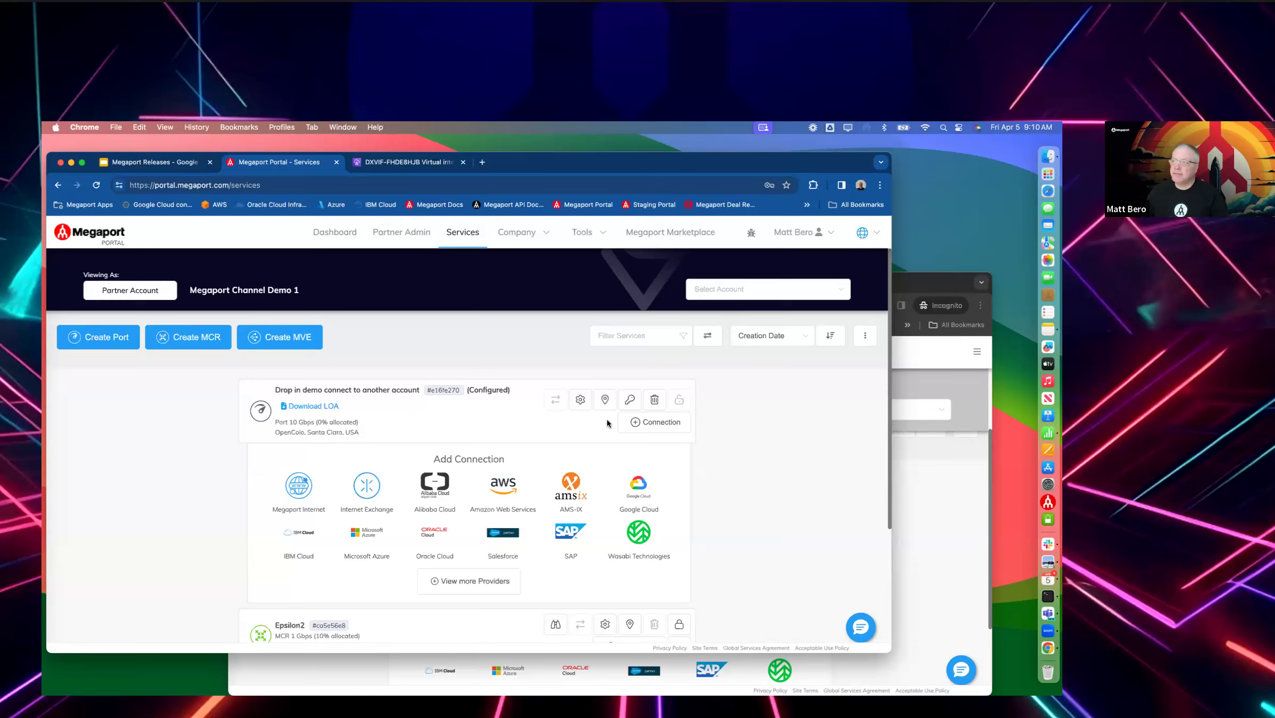
click(630, 402)
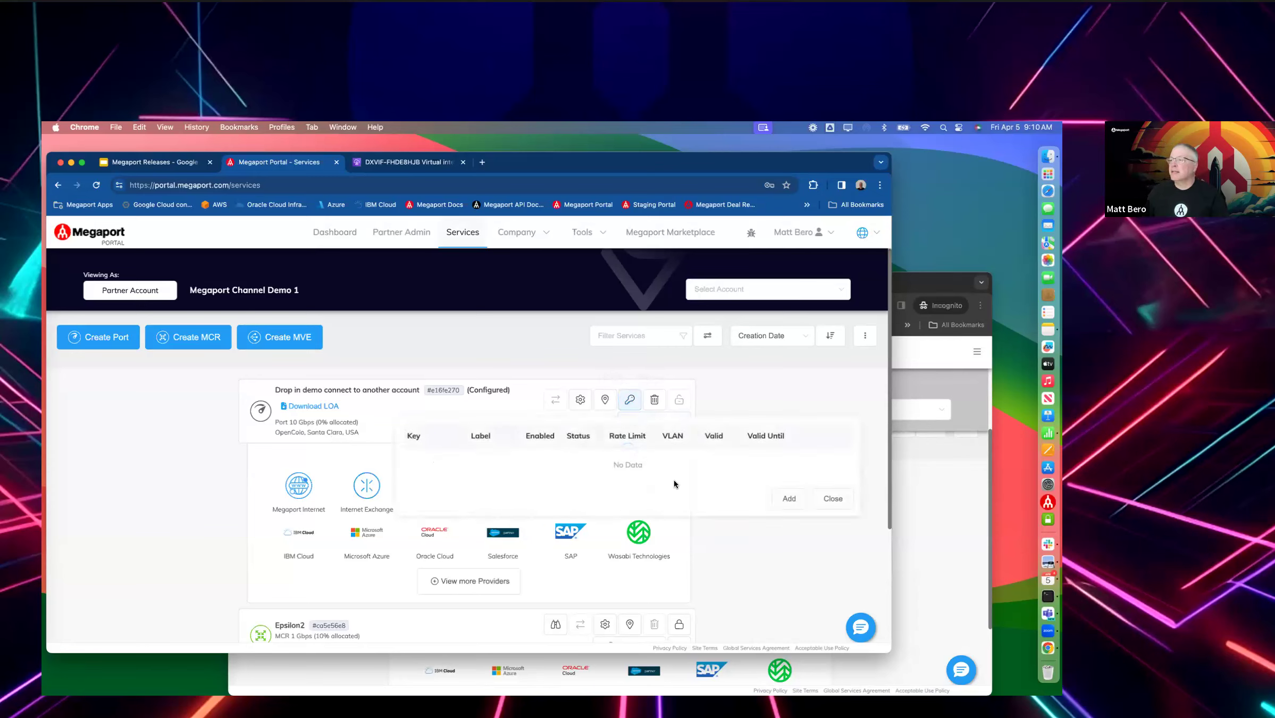
click(787, 498)
click(540, 434)
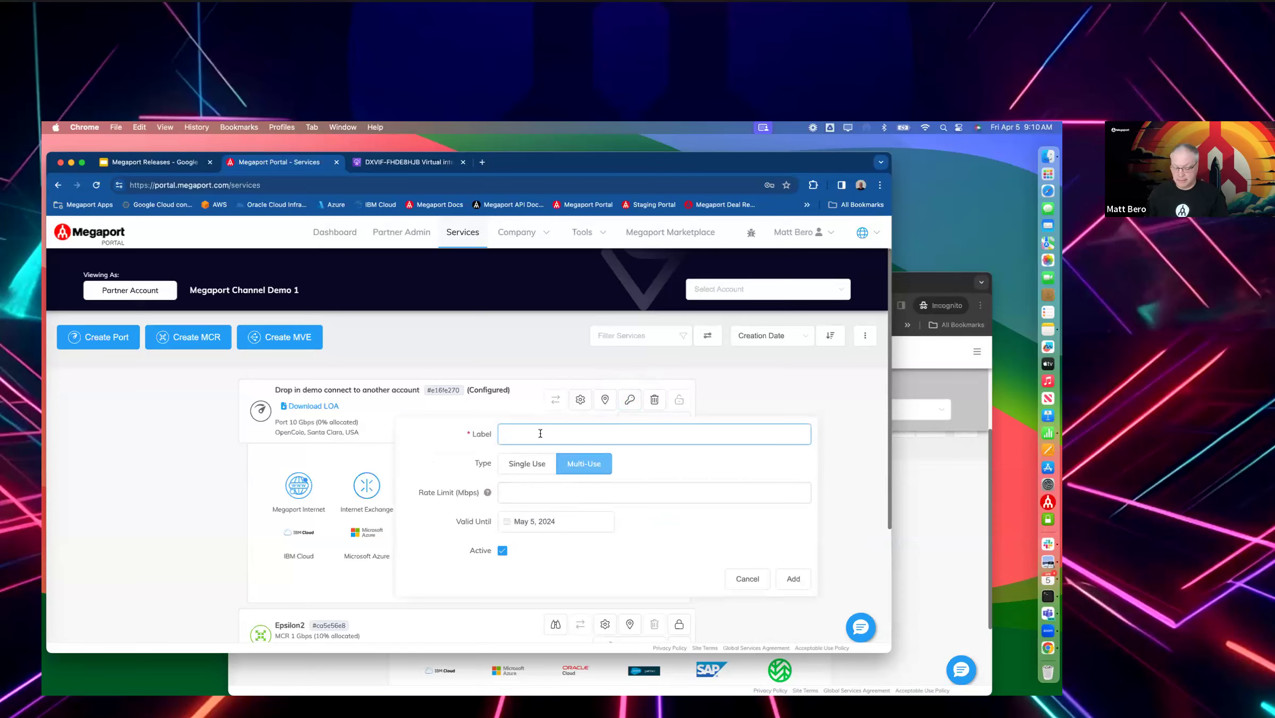
text(Connect to)
text( custo)
key(BackSpace)
key(BackSpace)
key(BackSpace)
key(BackSpace)
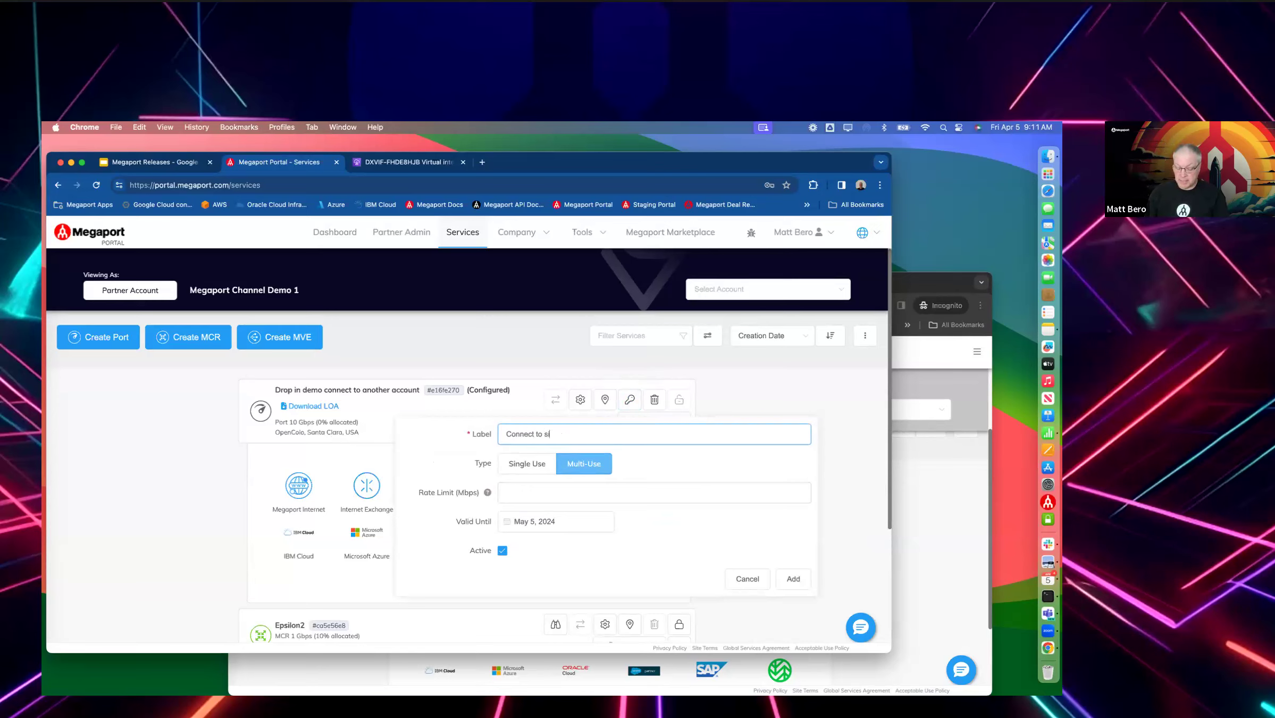
text(co)
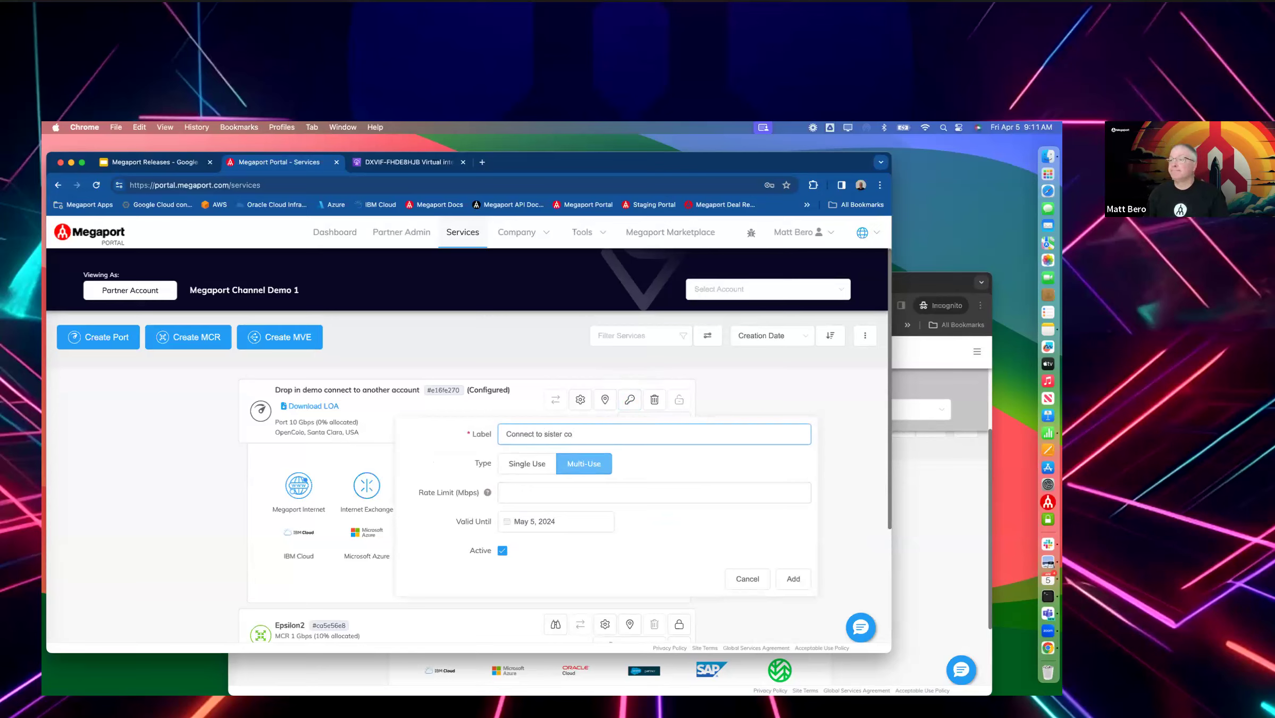
Make the service key single use with a 100 Mbps rate limit and VLAN 10, and add it to the port
click(518, 469)
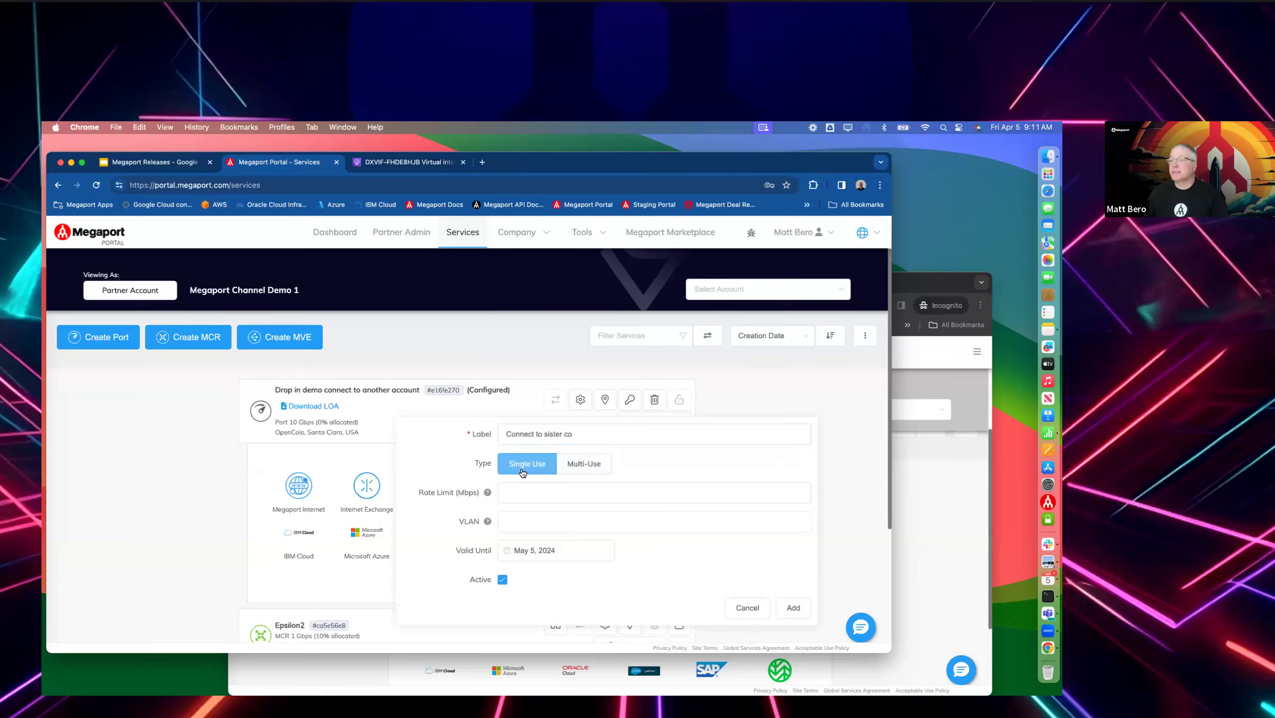
click(529, 494)
text(100)
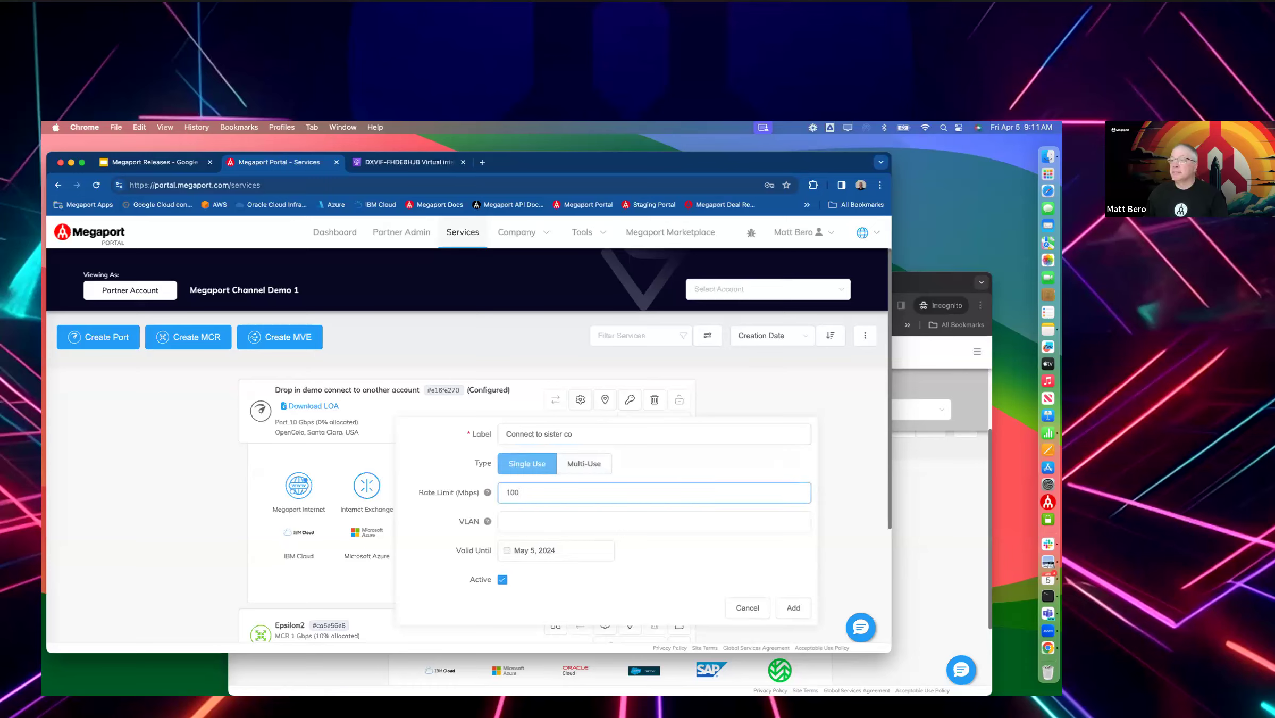
click(534, 520)
text(10)
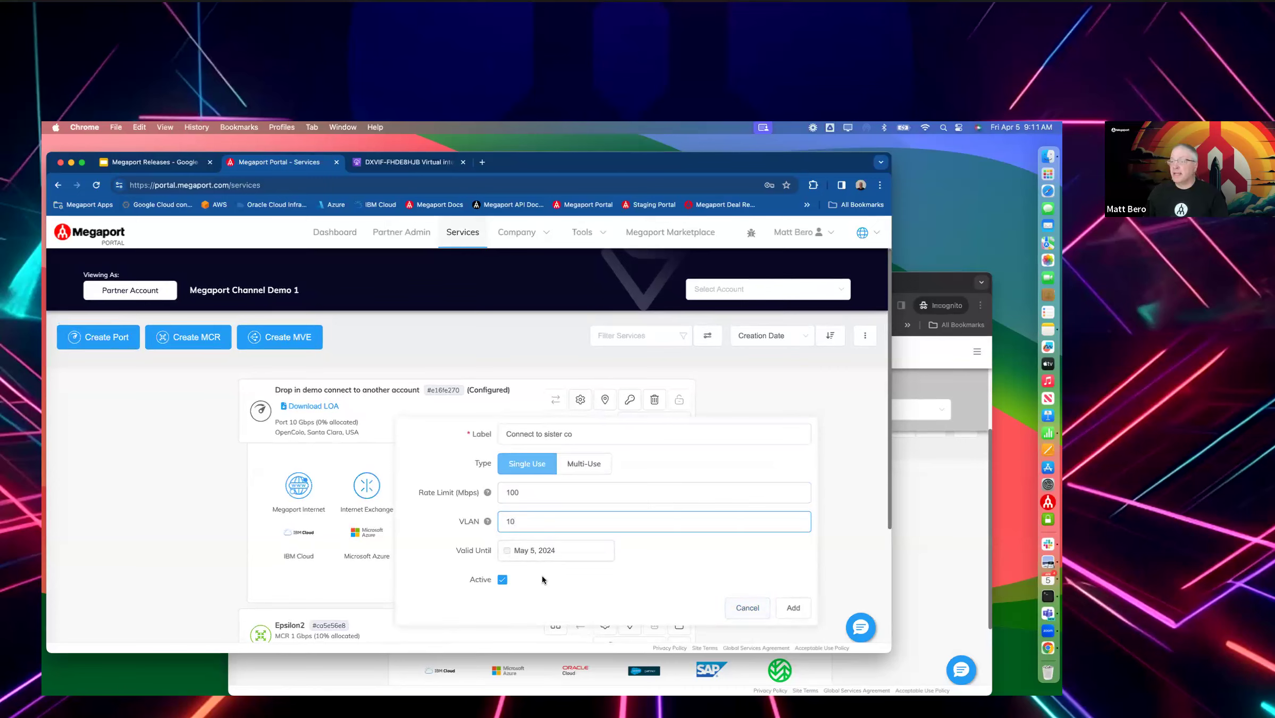
click(793, 607)
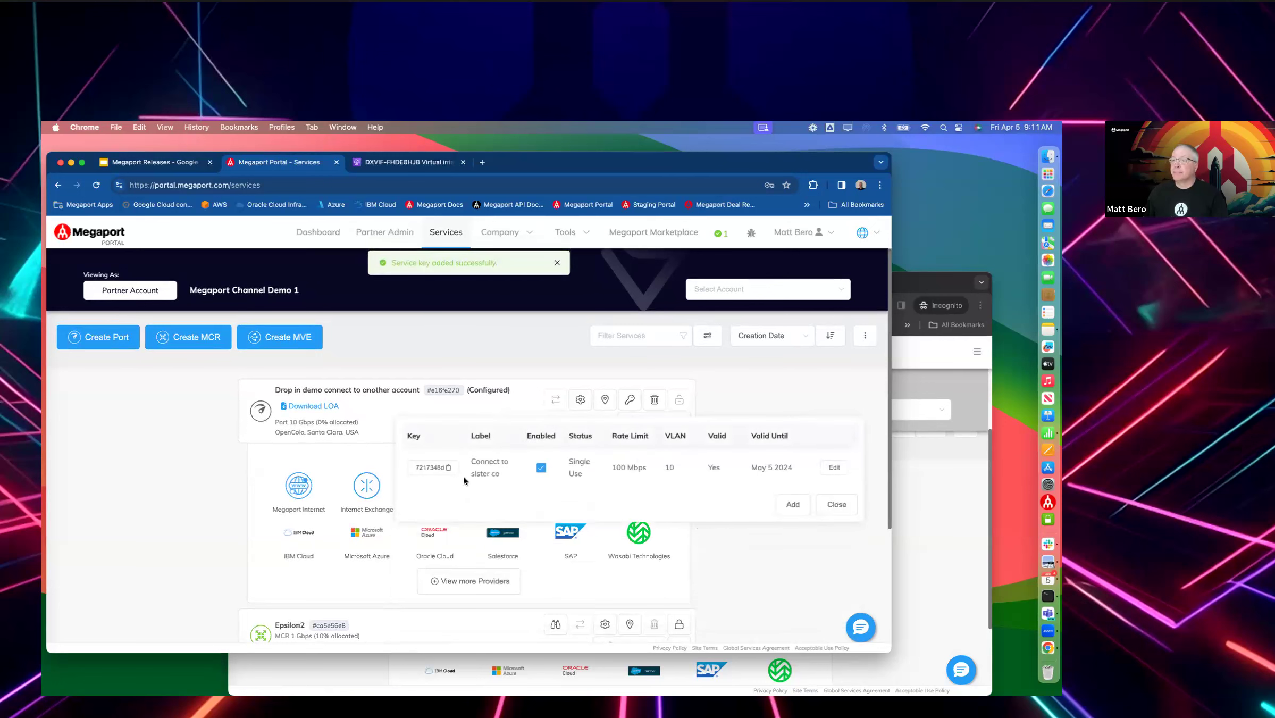
Copy the new service key and start a service-key connection from MB Test Account's Madison port in the incognito window
click(446, 468)
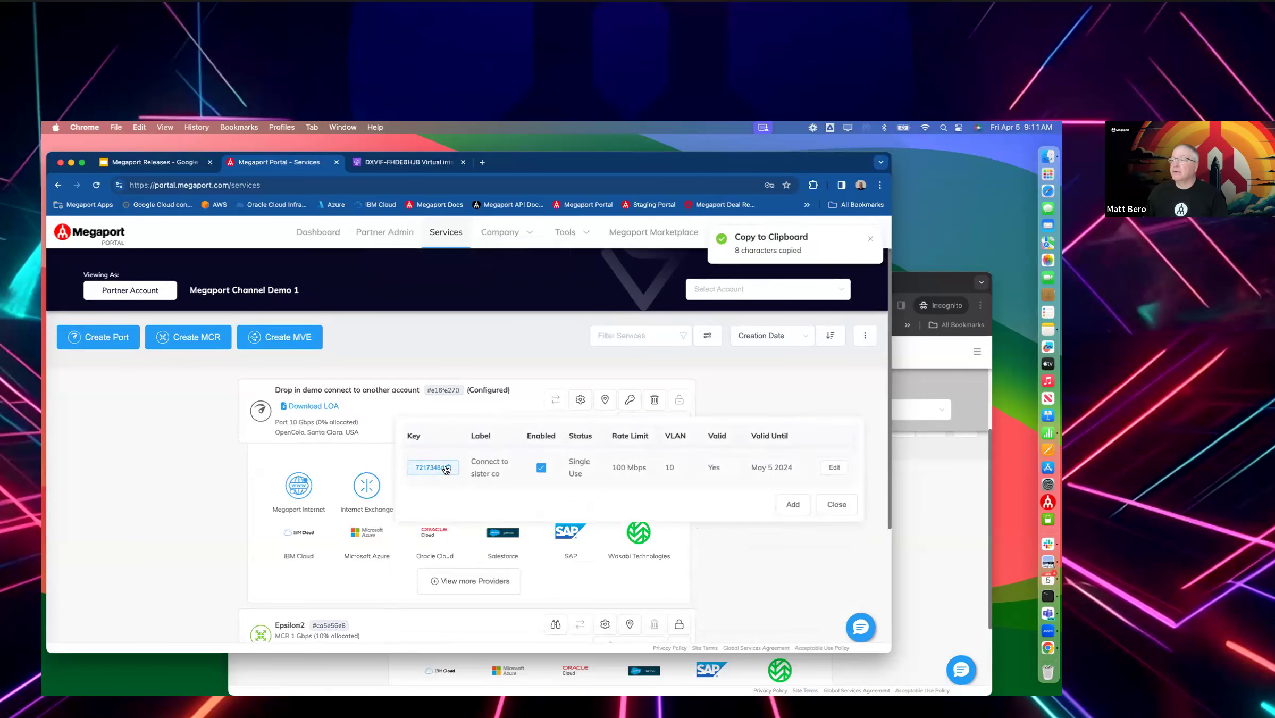
click(918, 486)
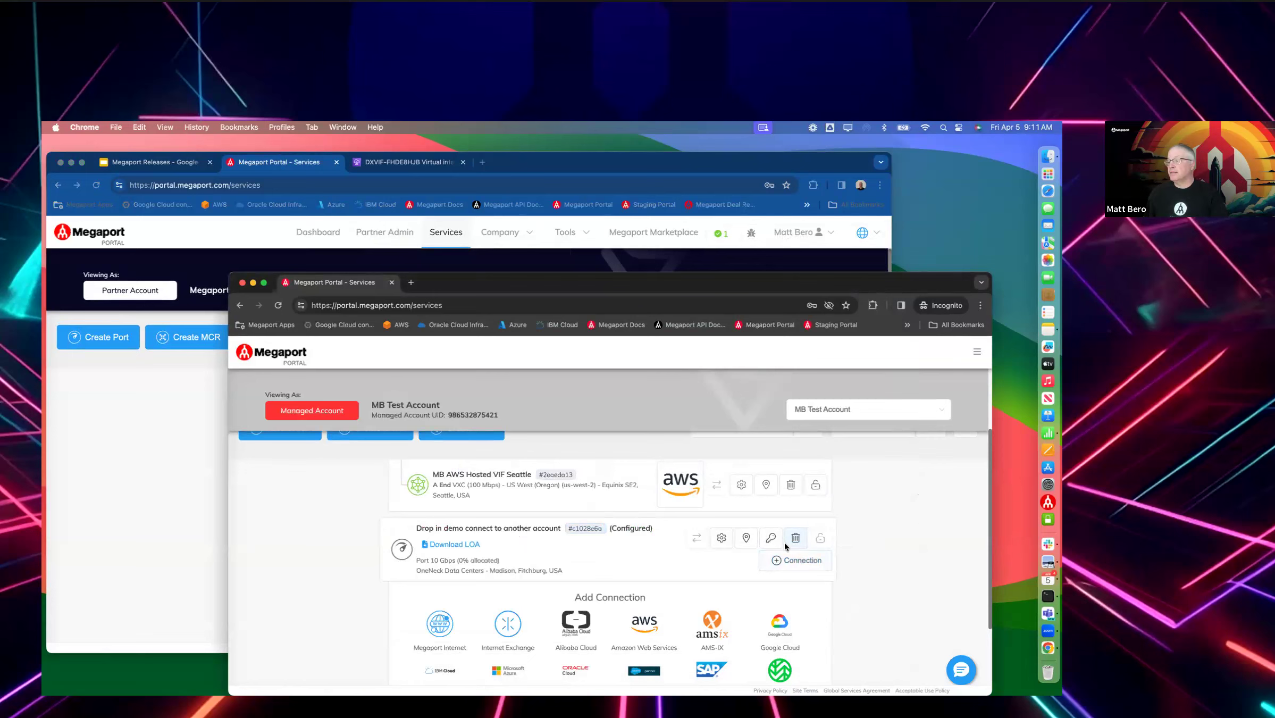
click(781, 563)
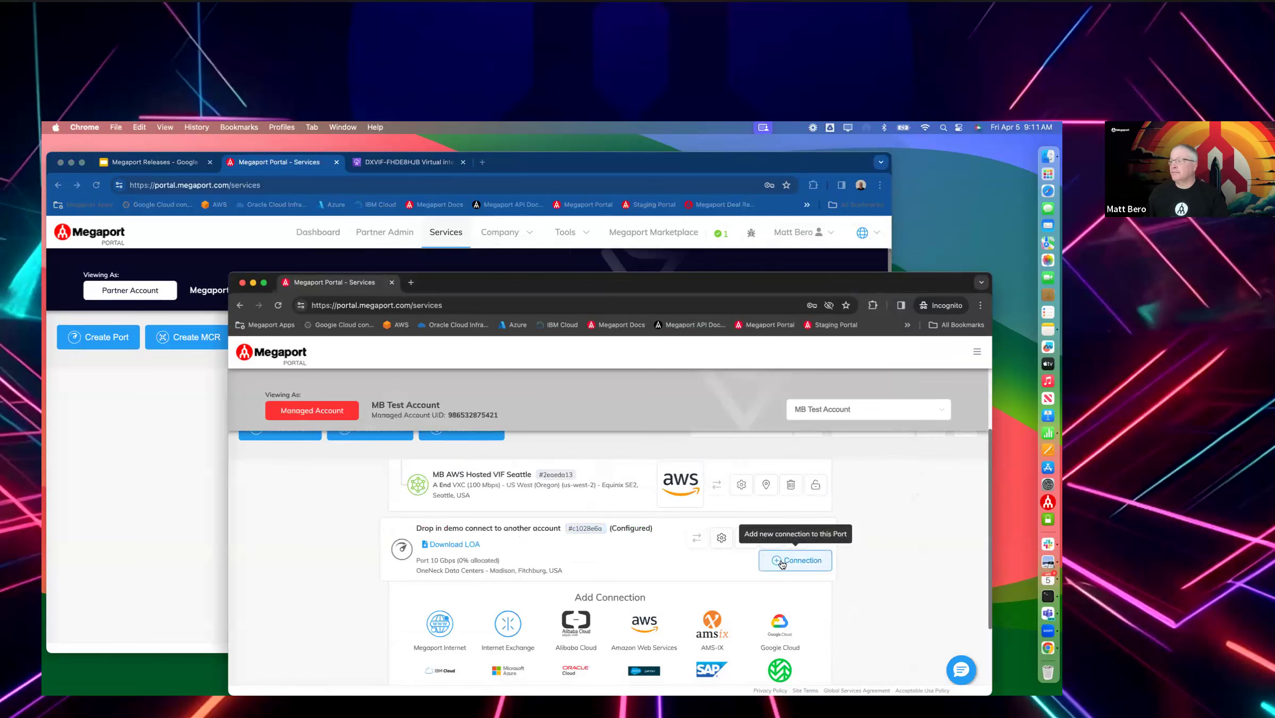
click(836, 567)
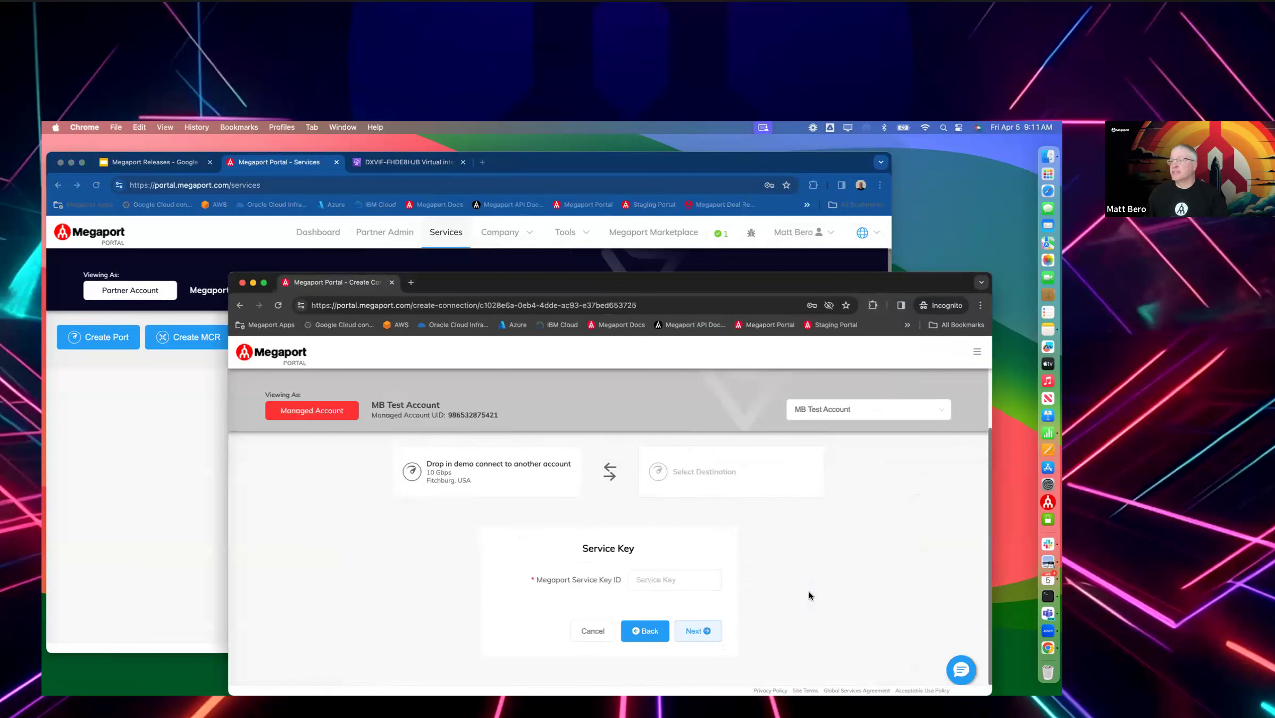
Paste the copied service key as the Megaport Service Key ID and continue to the connection details
click(653, 583)
right_click(653, 582)
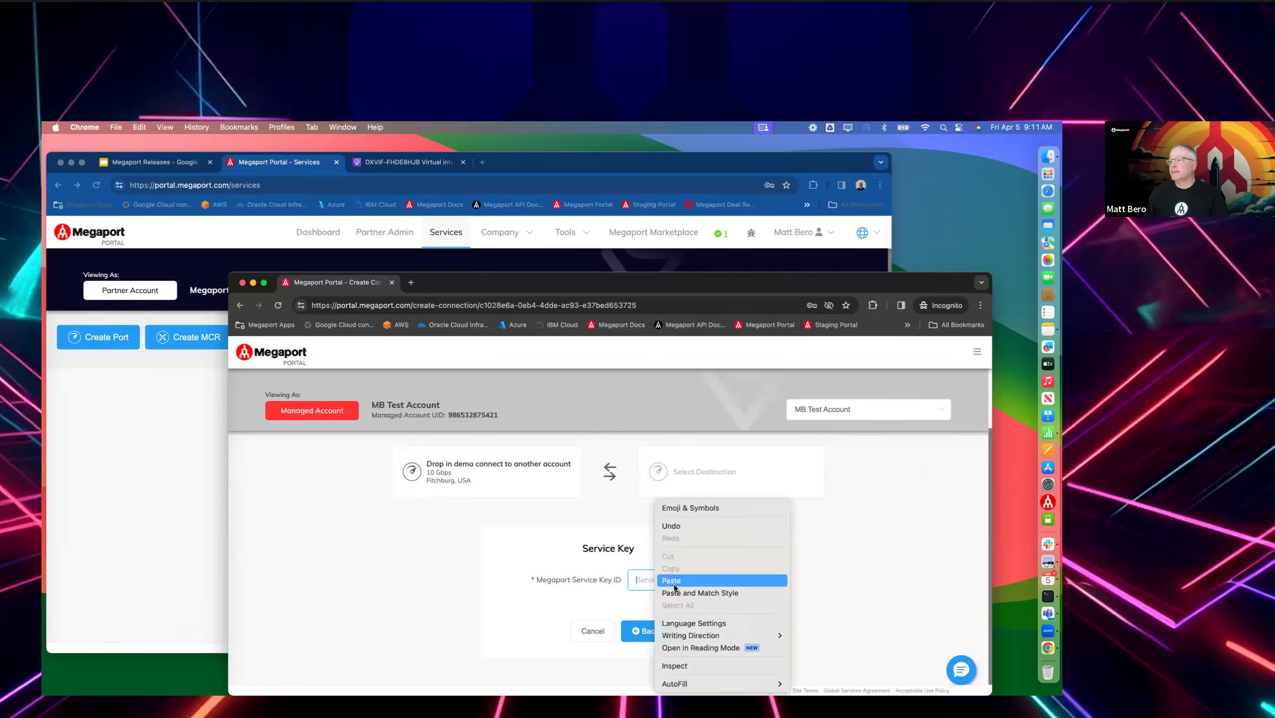
click(676, 584)
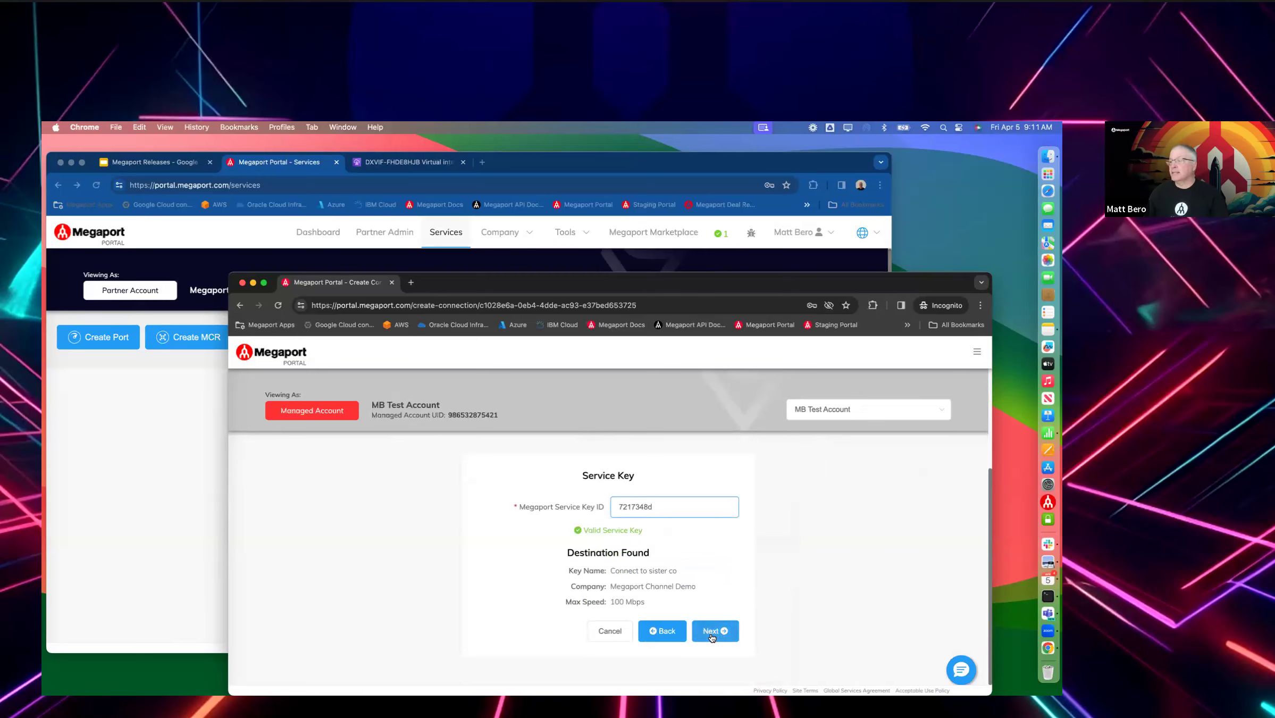
click(712, 635)
Name the connection "MB sister CO" and give it a 100 Mbps rate limit with No Subscription
scroll(938, 598, down, 6)
scroll(895, 594, up, 7)
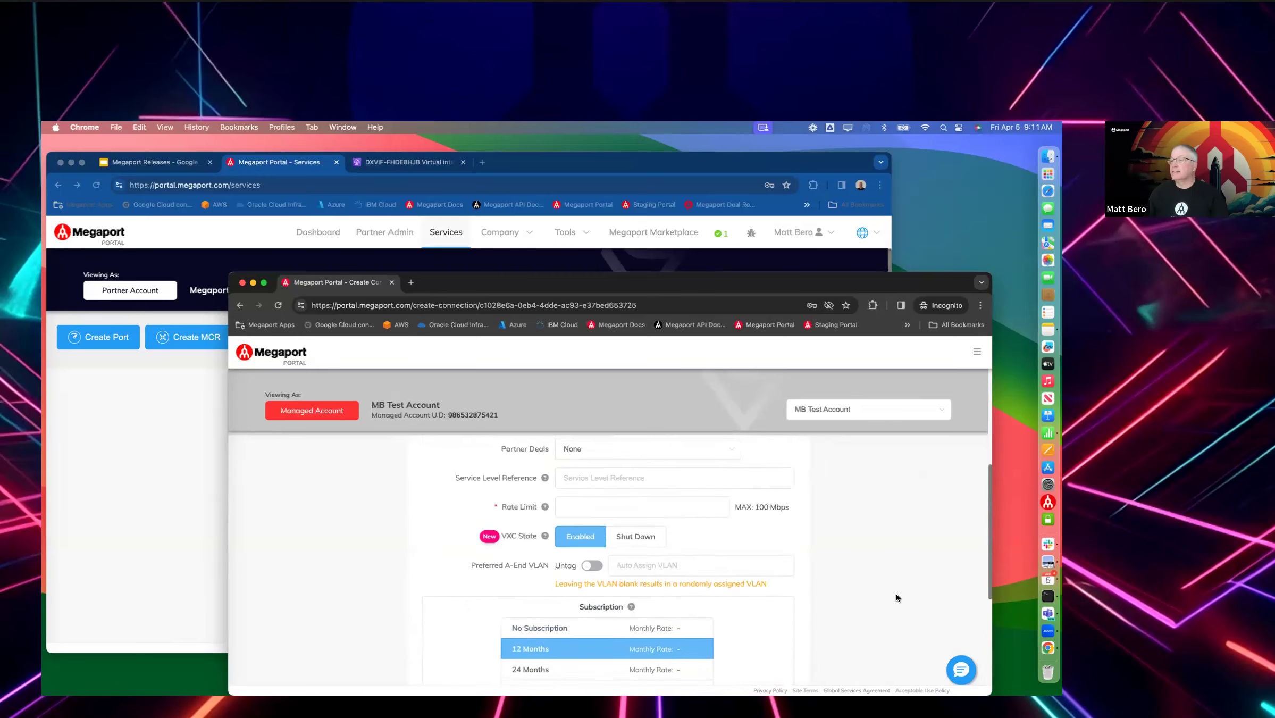
click(590, 570)
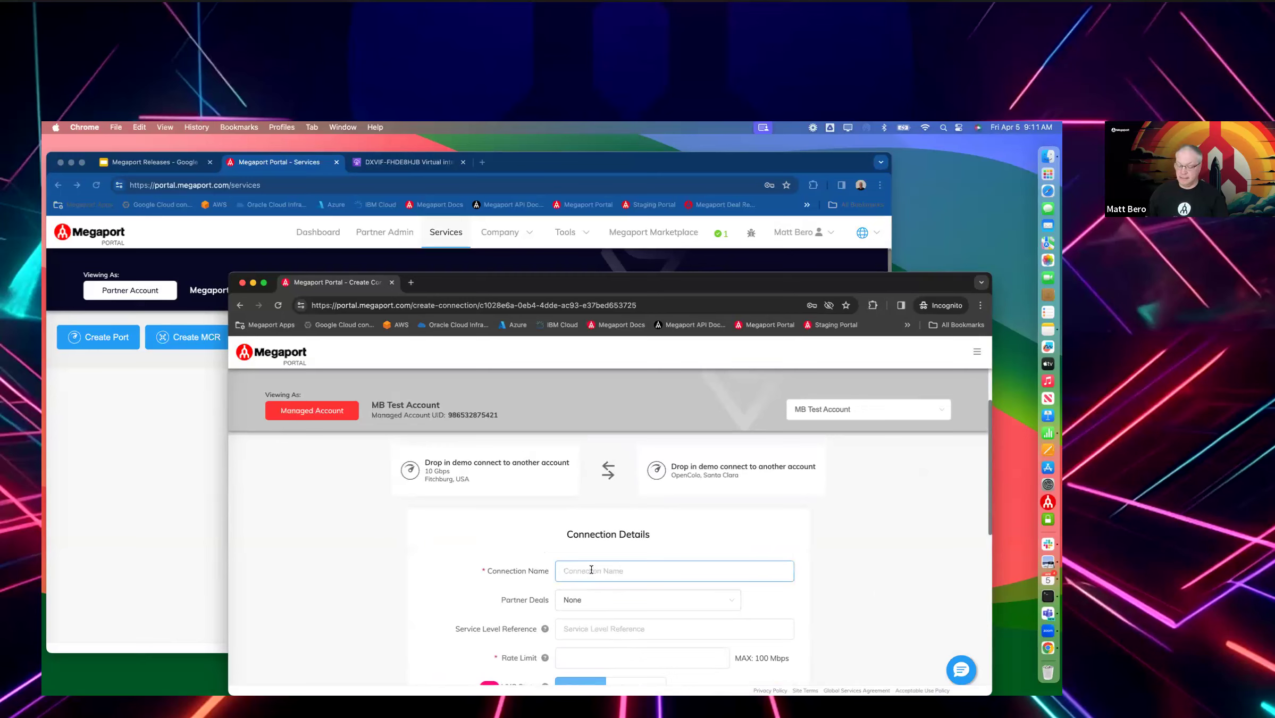
text(MB )
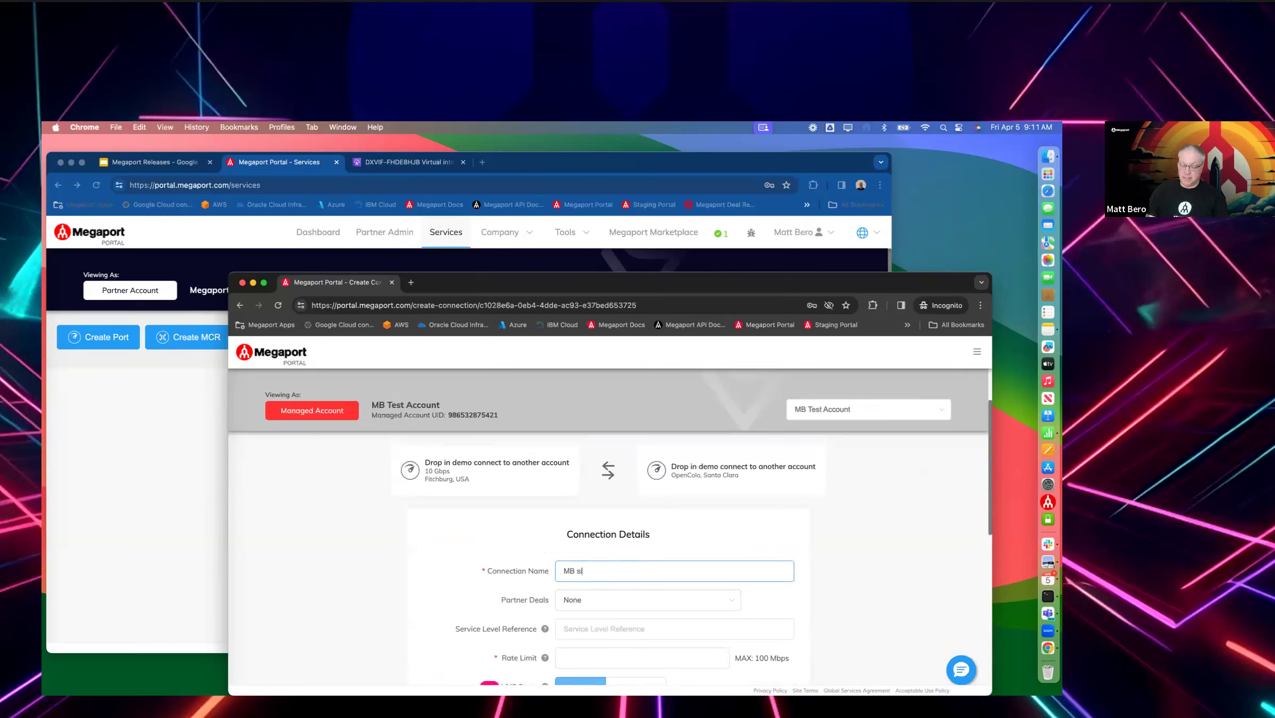
text(sister CO)
scroll(596, 574, down, 2)
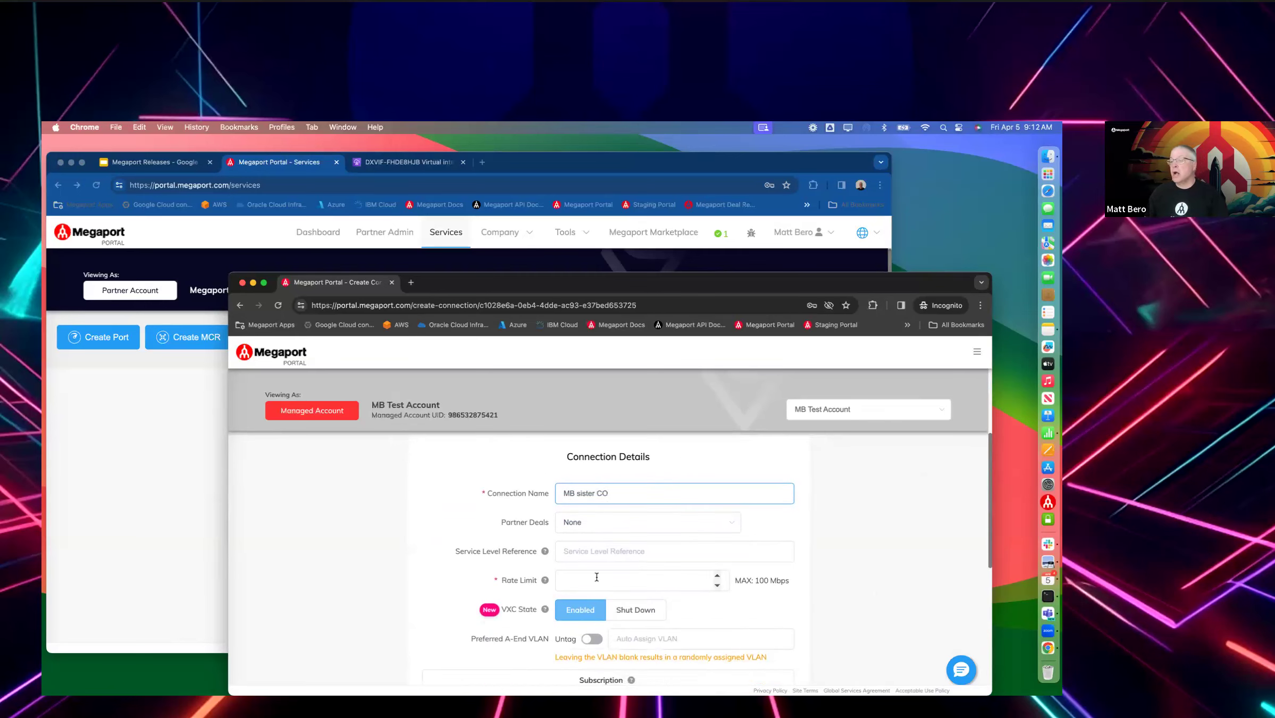
click(596, 580)
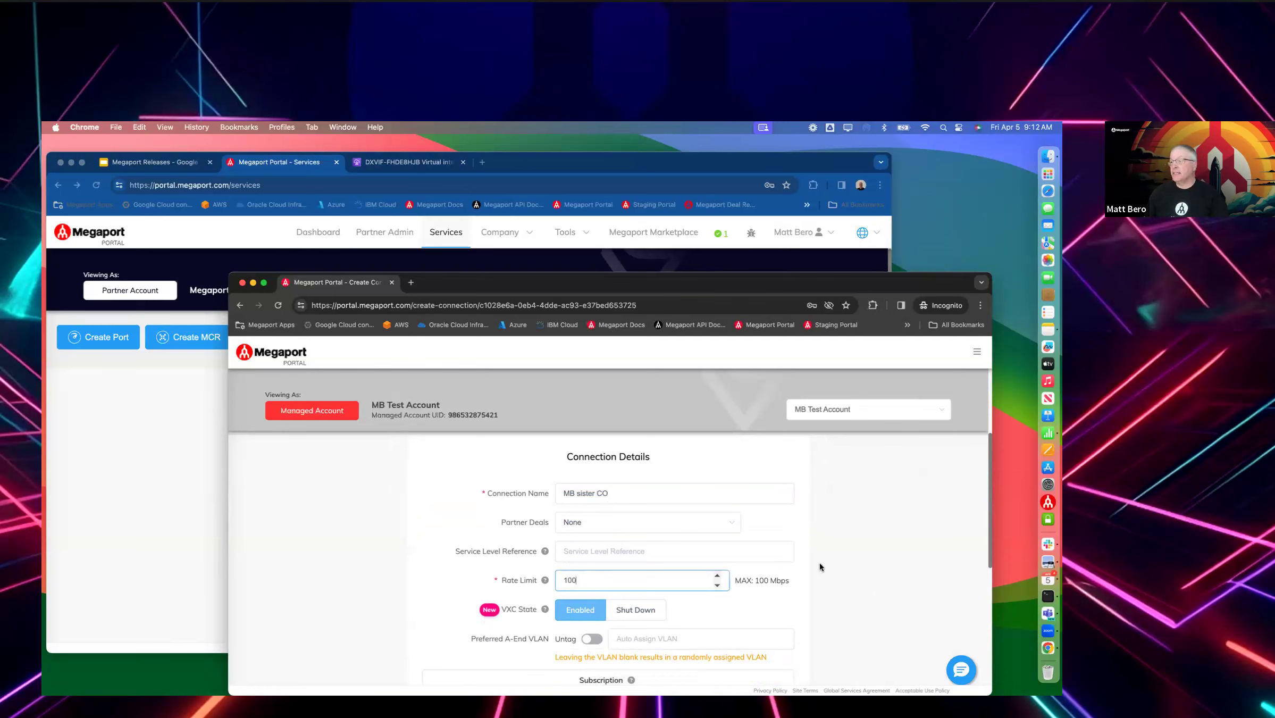
scroll(820, 566, down, 3)
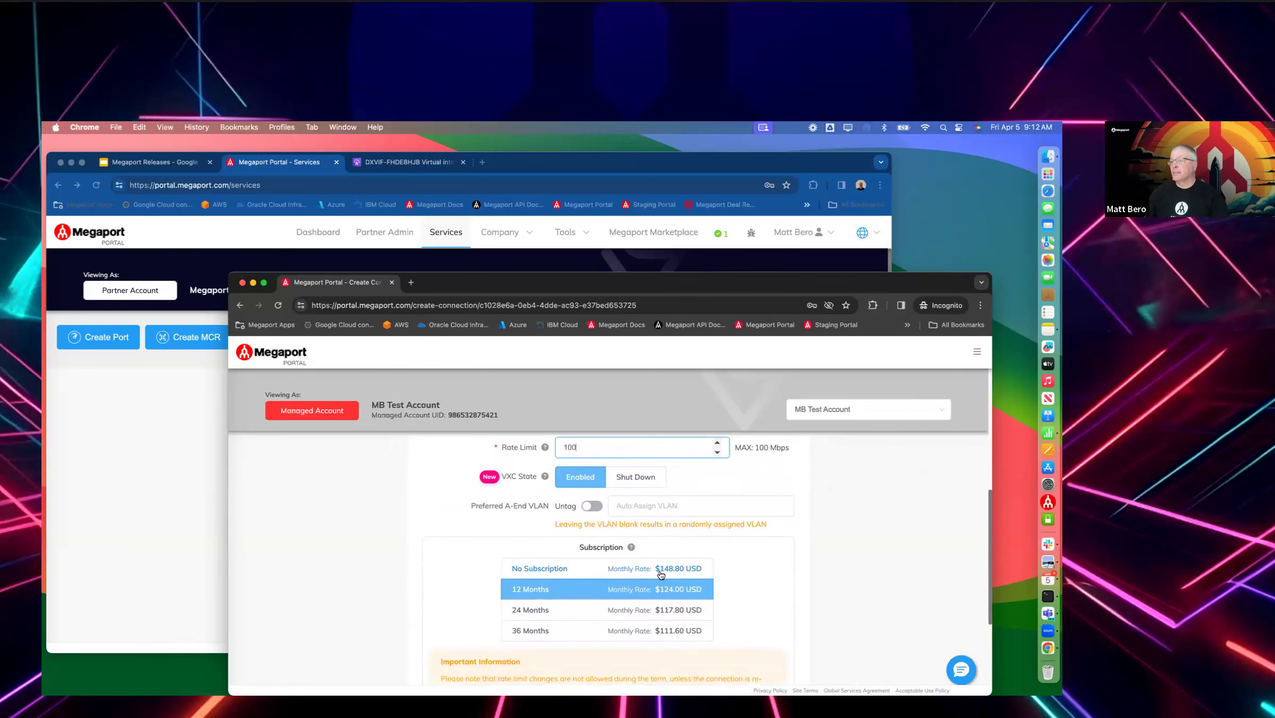
click(660, 574)
scroll(797, 571, down, 3)
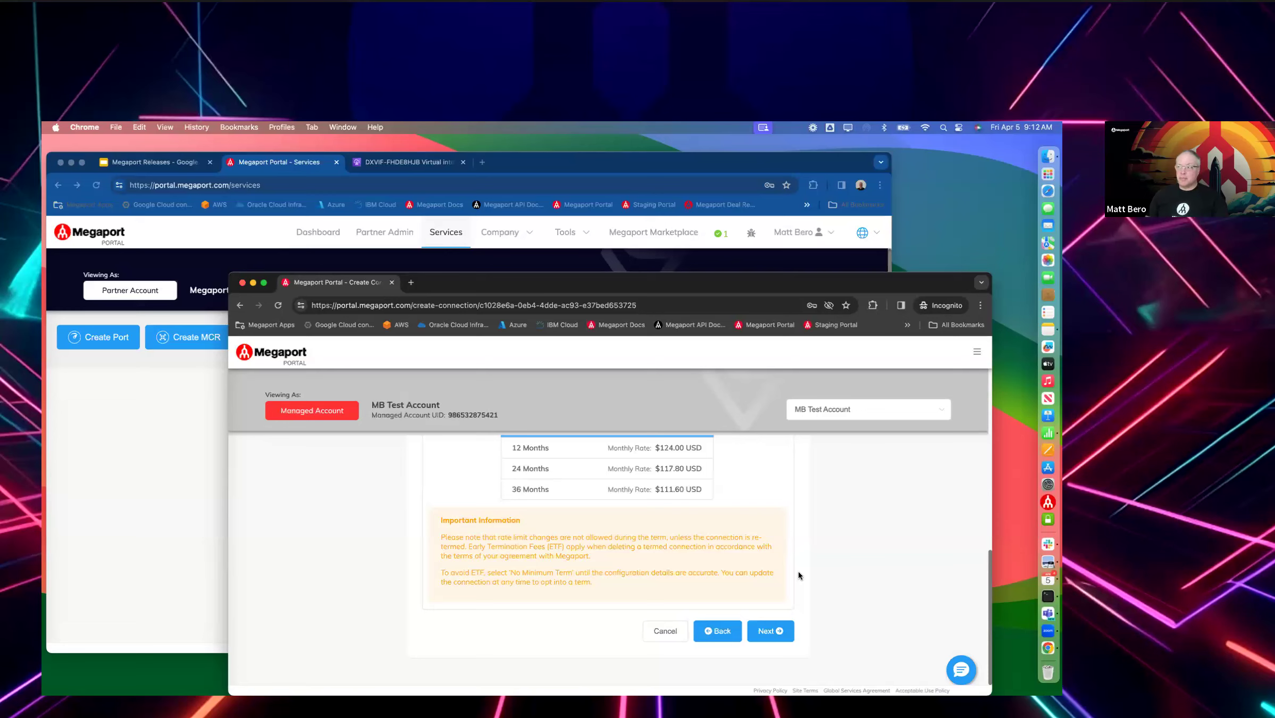
Add the MB sister CO VXC to the configured services and place the order for it
click(769, 630)
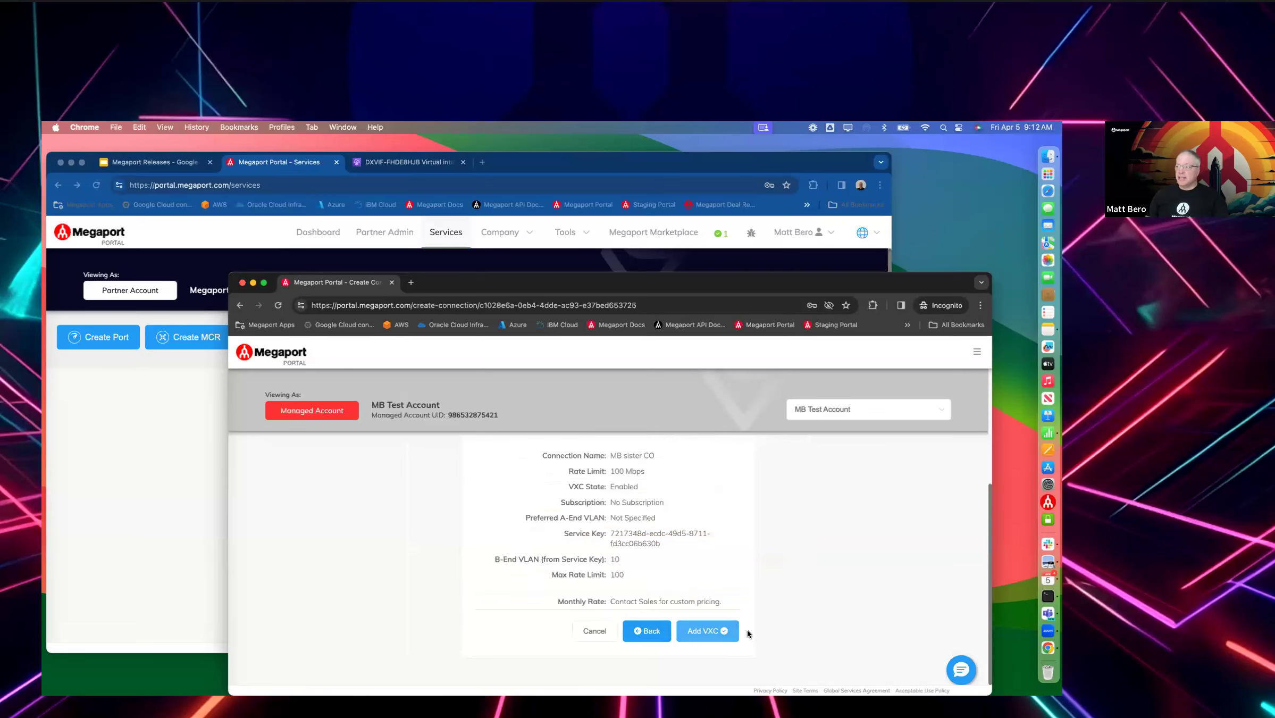
click(706, 631)
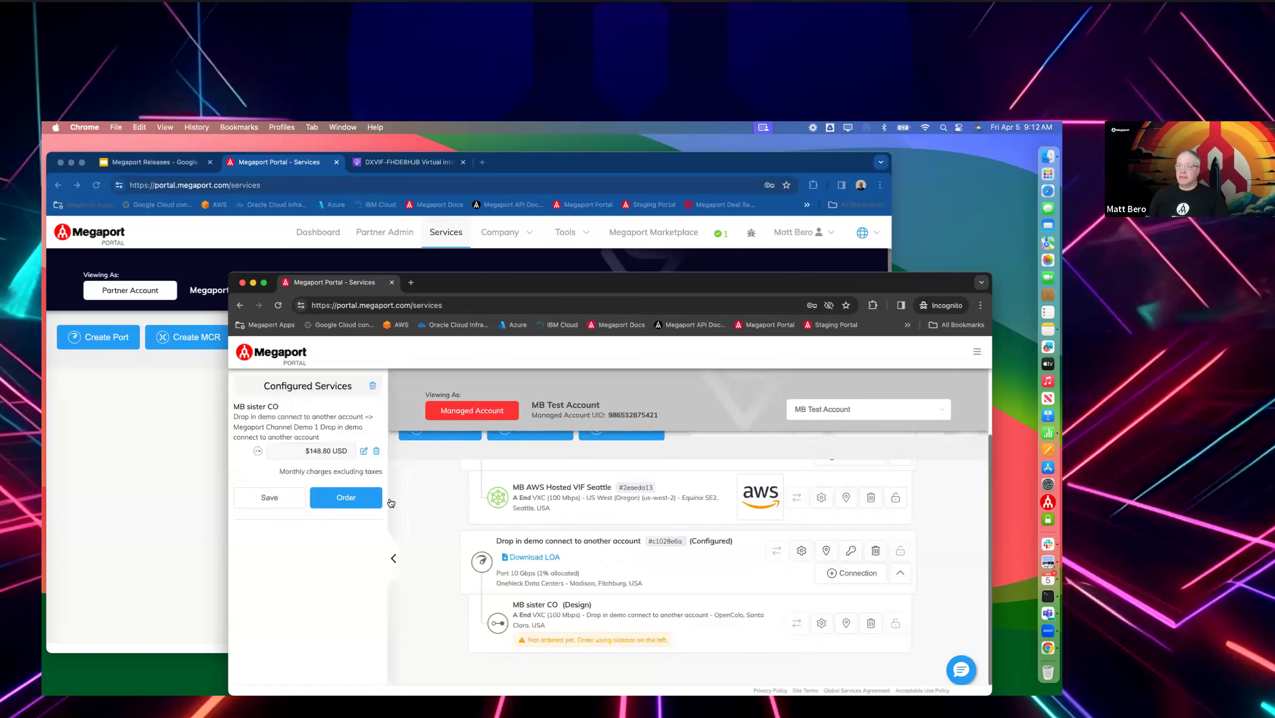
click(349, 494)
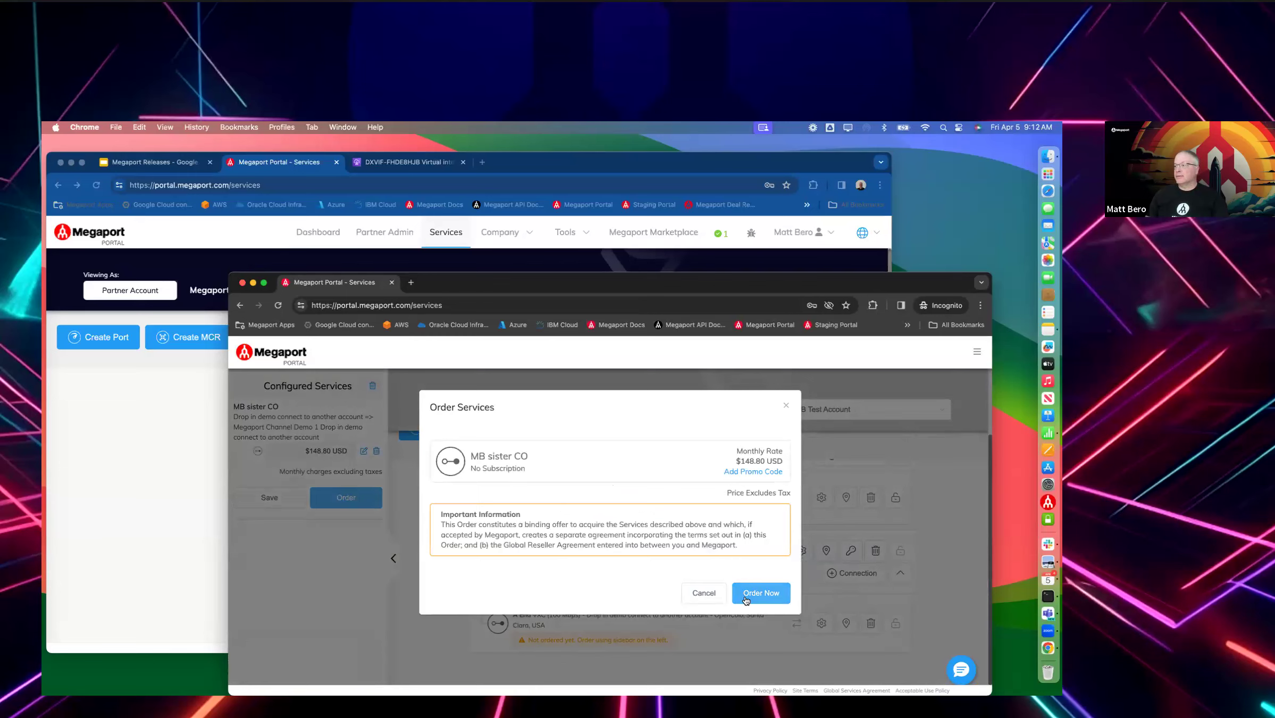
click(762, 598)
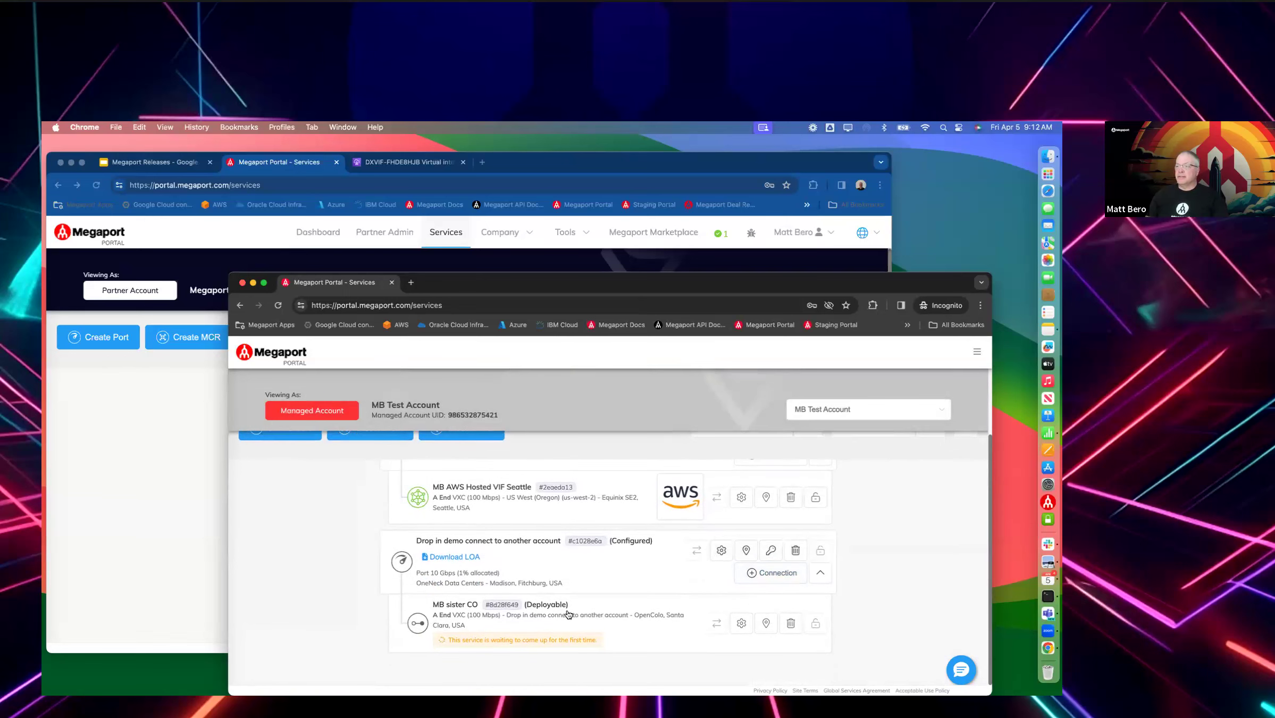
Reload the partner account's Services page to check the MB sister CO connection, and return to MB Test Account's services
click(151, 495)
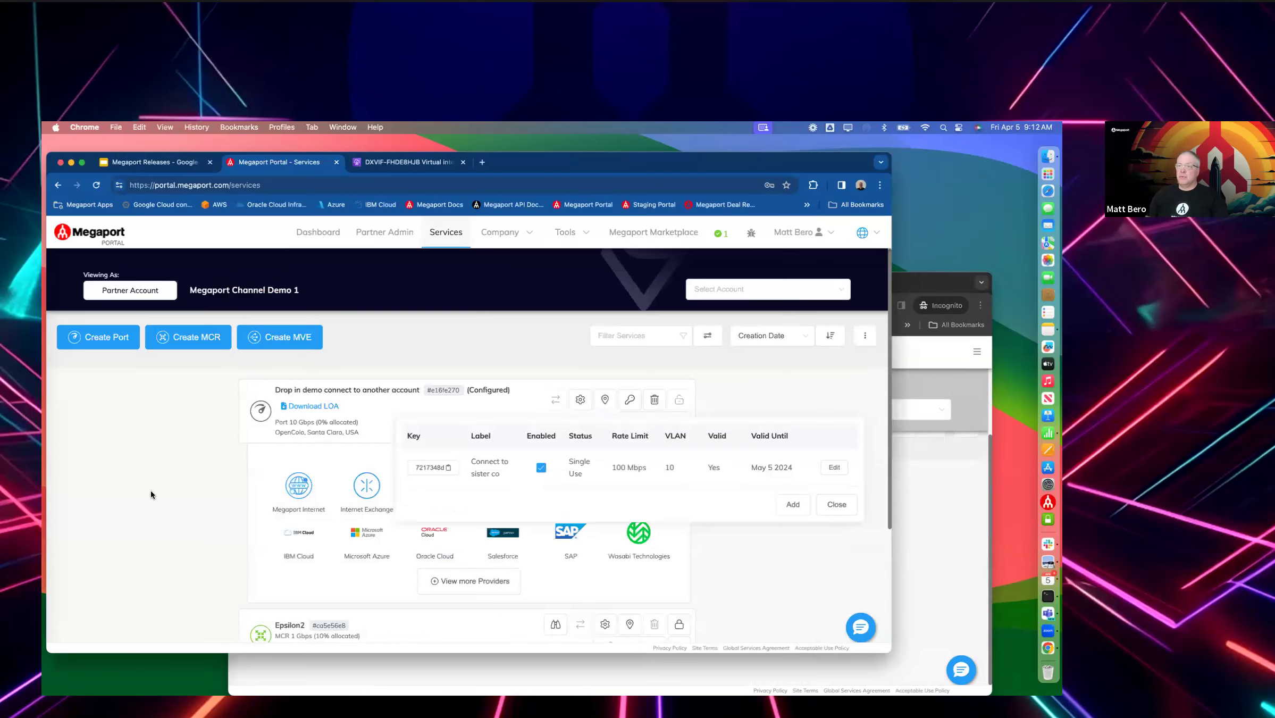
click(92, 185)
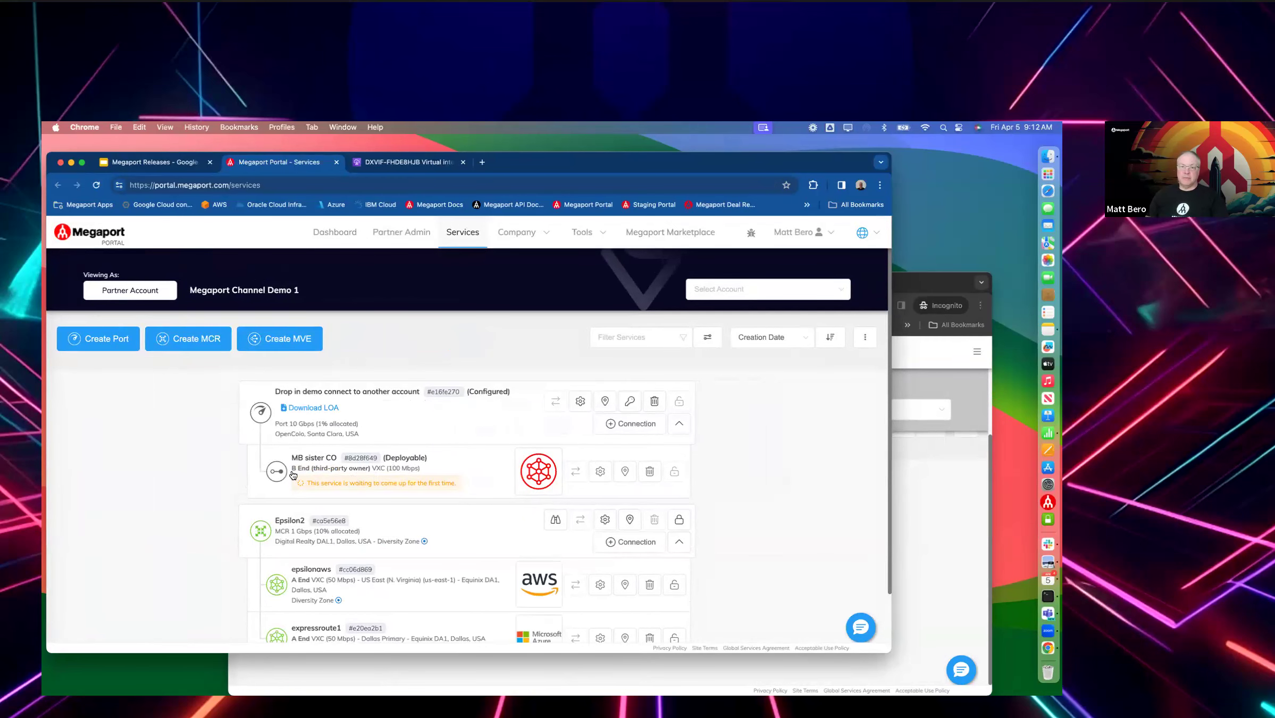
click(925, 506)
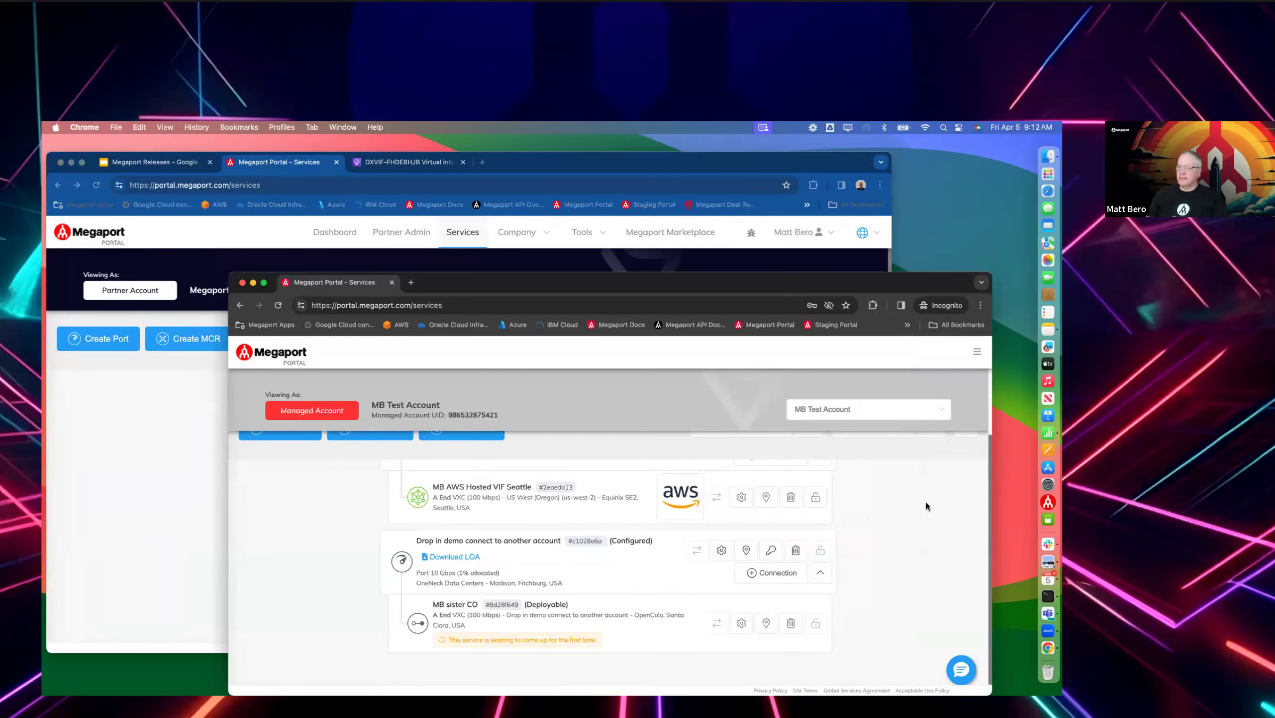
Start a new MCR in MB Test Account, choosing the Blue diversity zone and the Sabey Intergate Seattle (BLDG 4) location
scroll(350, 501, up, 3)
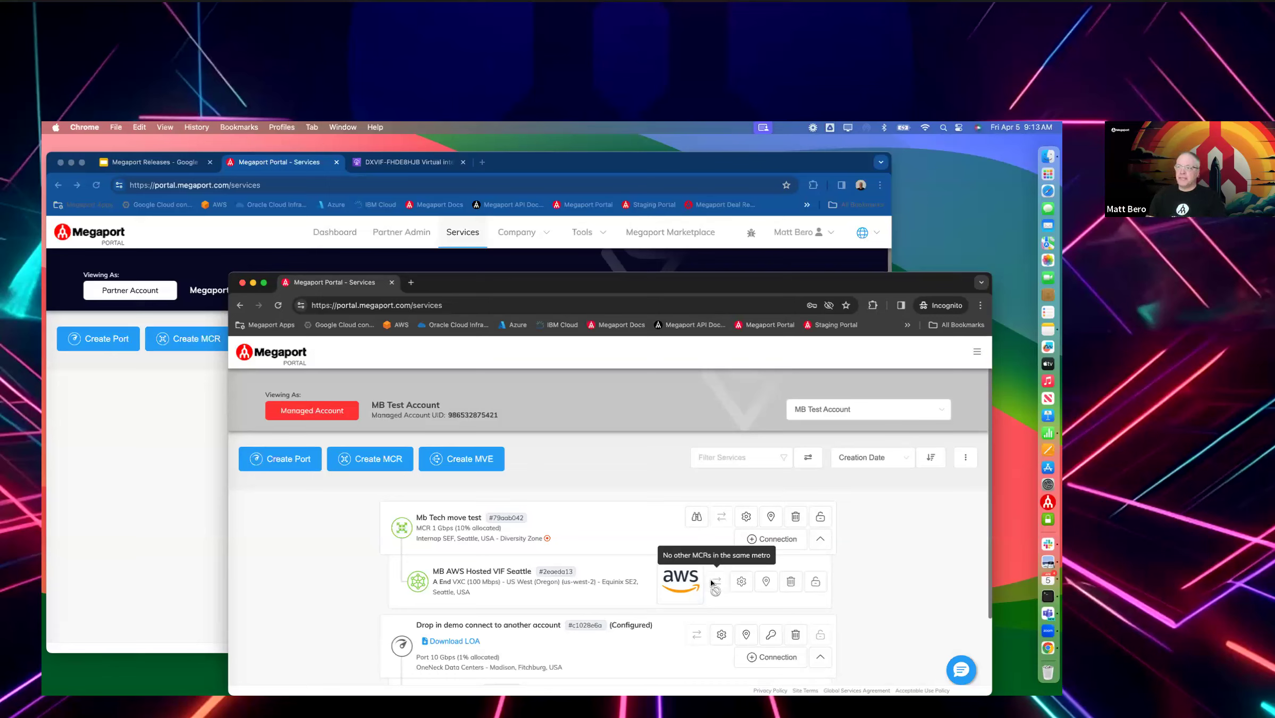
click(397, 467)
scroll(739, 562, down, 3)
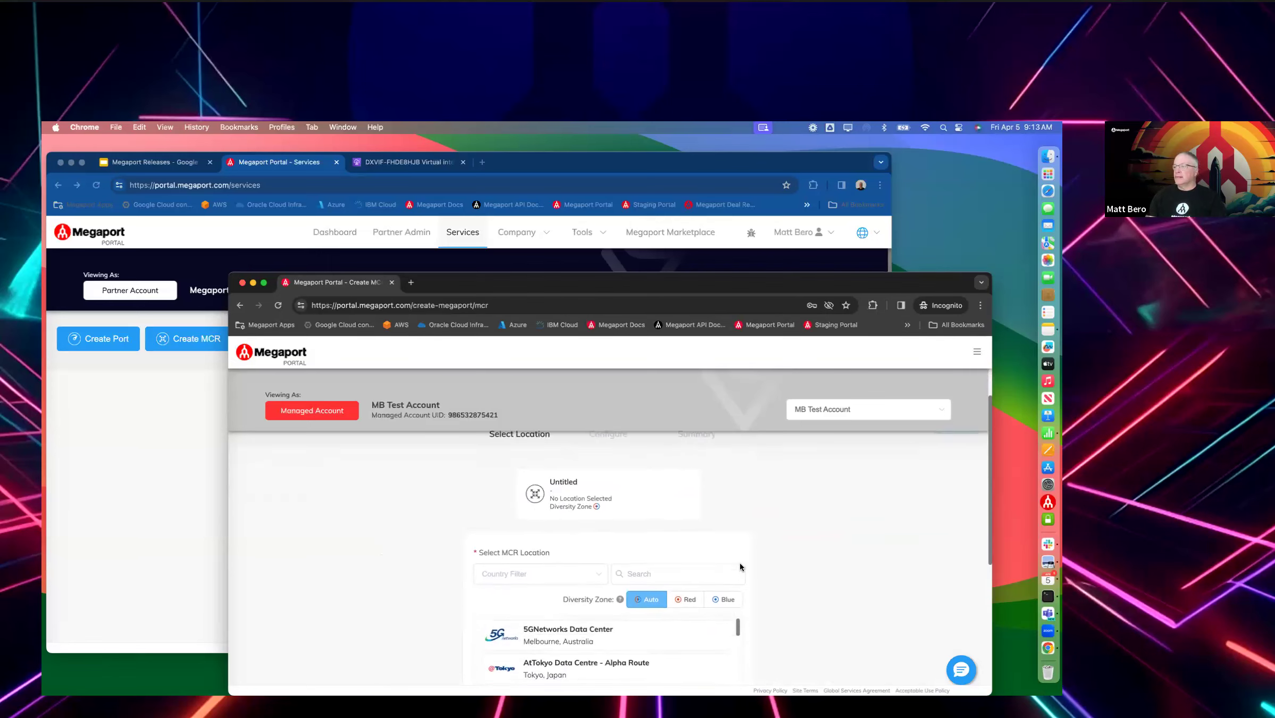
click(722, 539)
click(677, 512)
text(sea)
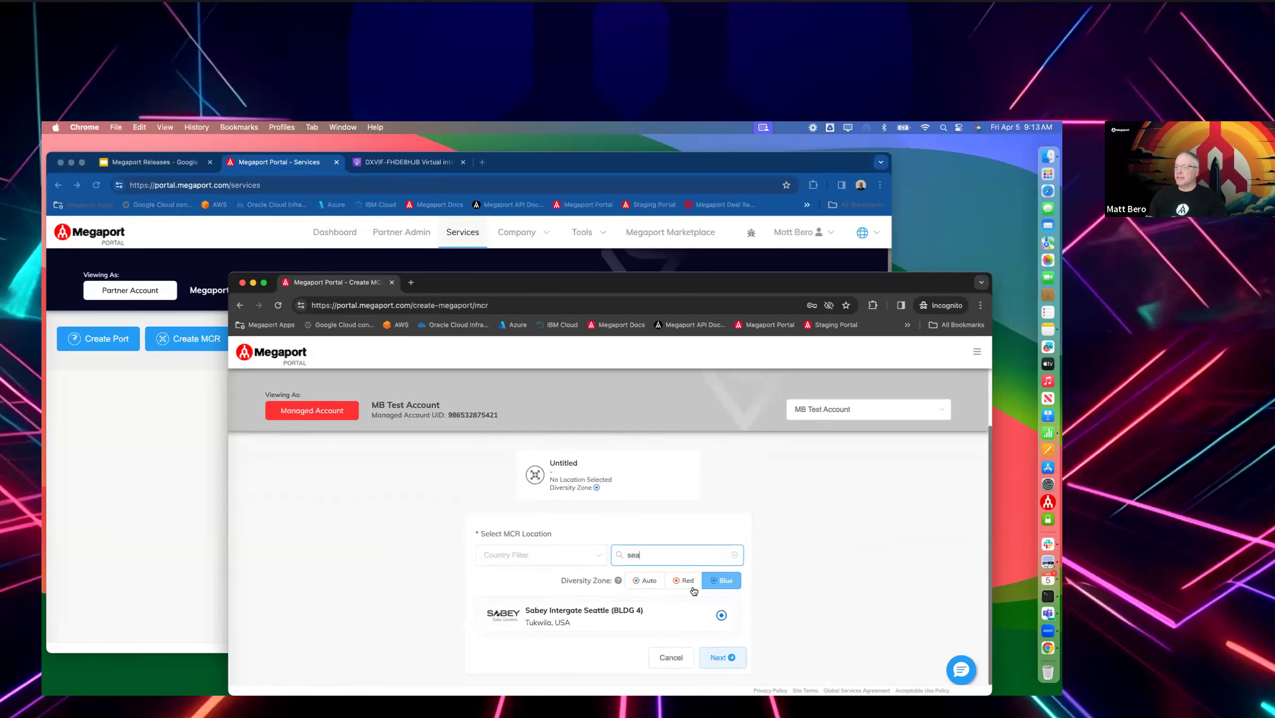
click(564, 617)
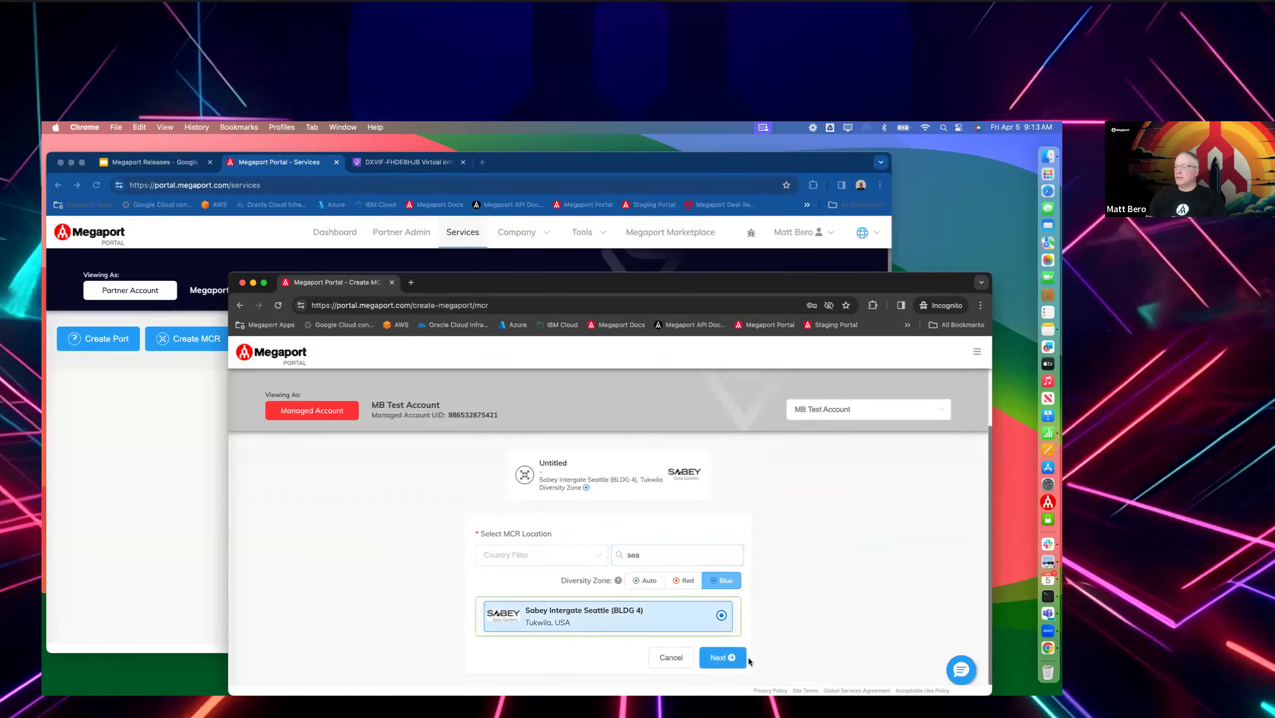
Continue to the MCR details and set its rate limit to 1 Gbps
click(723, 658)
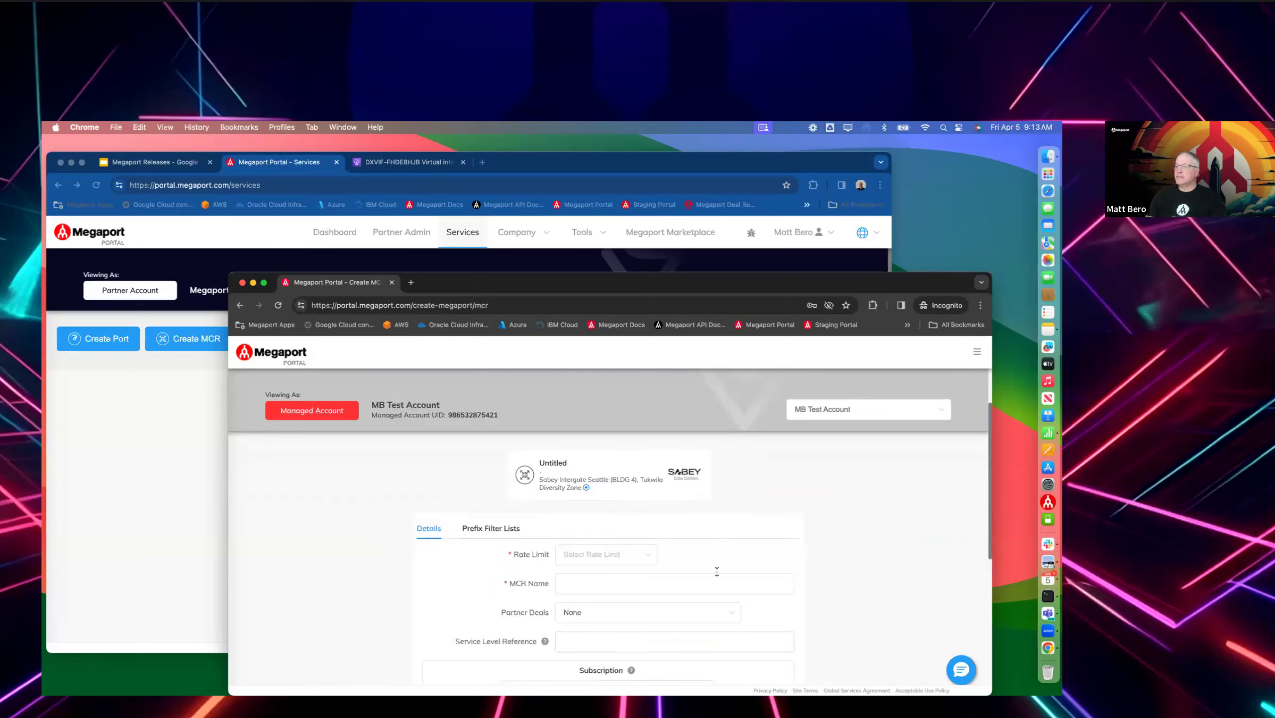
click(609, 556)
click(578, 584)
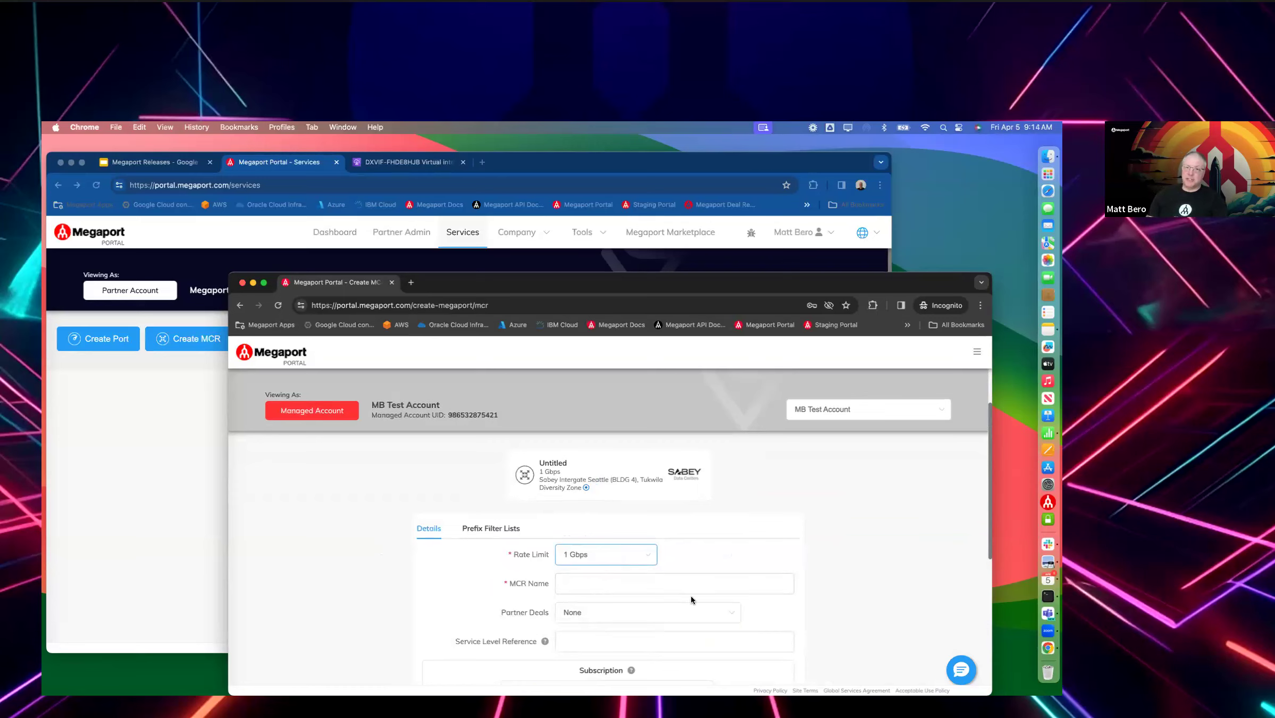
Name the new MCR Mb Blue MCR, choose No Subscription, and continue to its summary
click(585, 585)
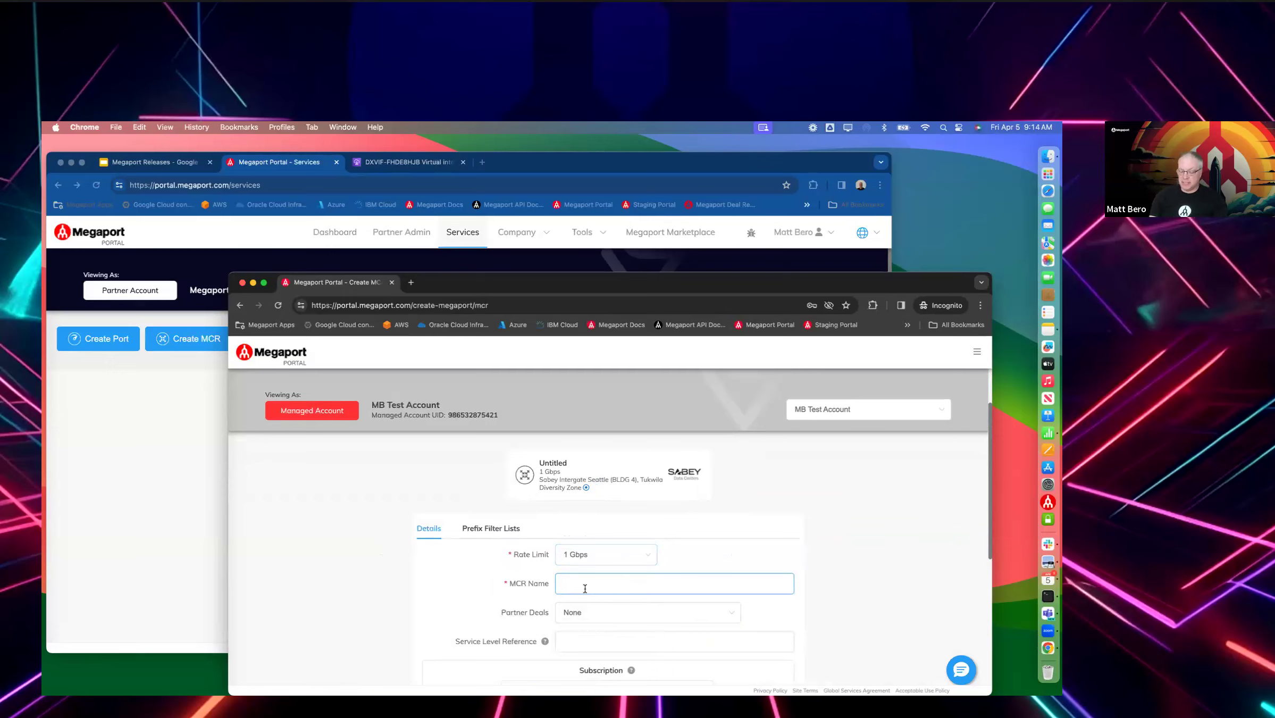
text(Mb Blue)
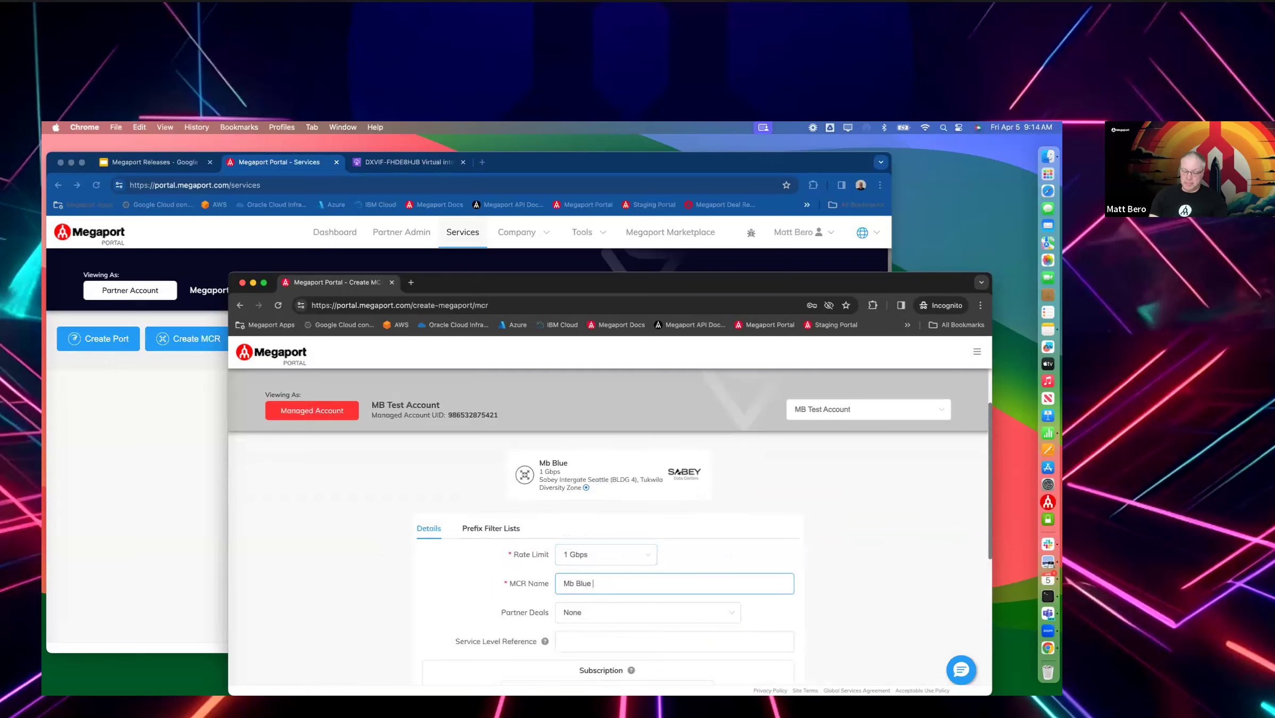
text( MCR)
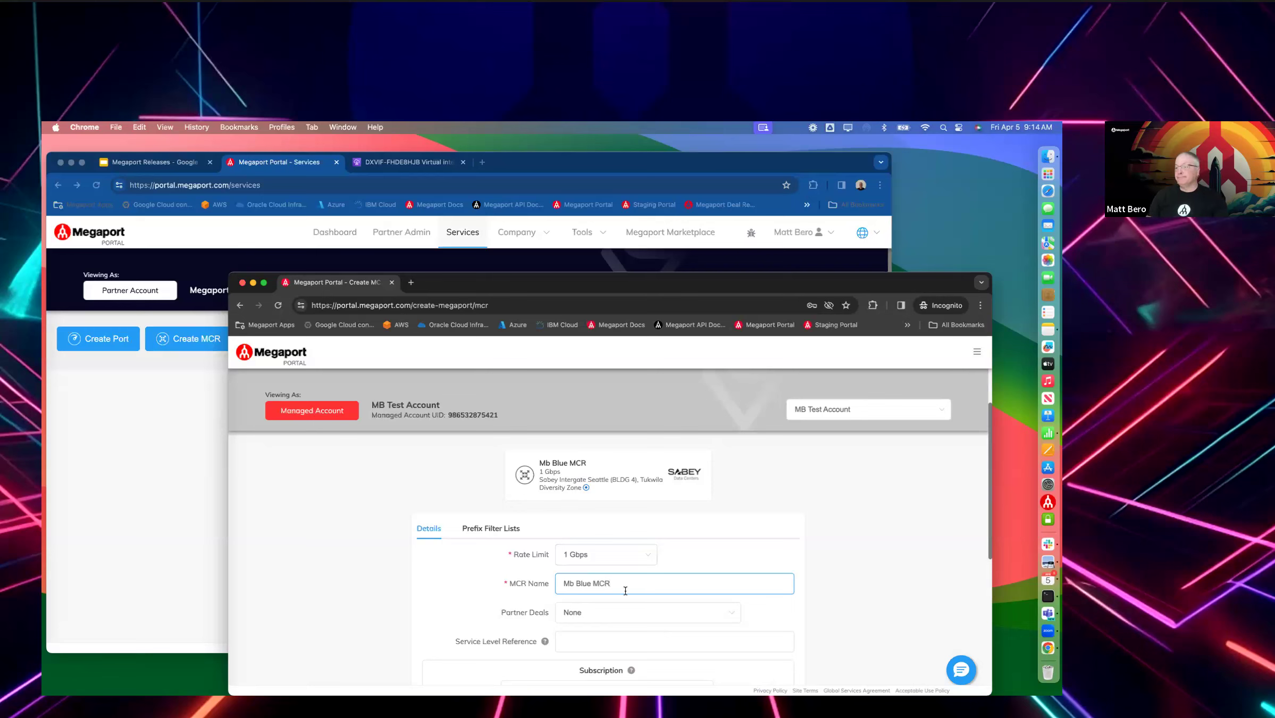
scroll(625, 590, down, 5)
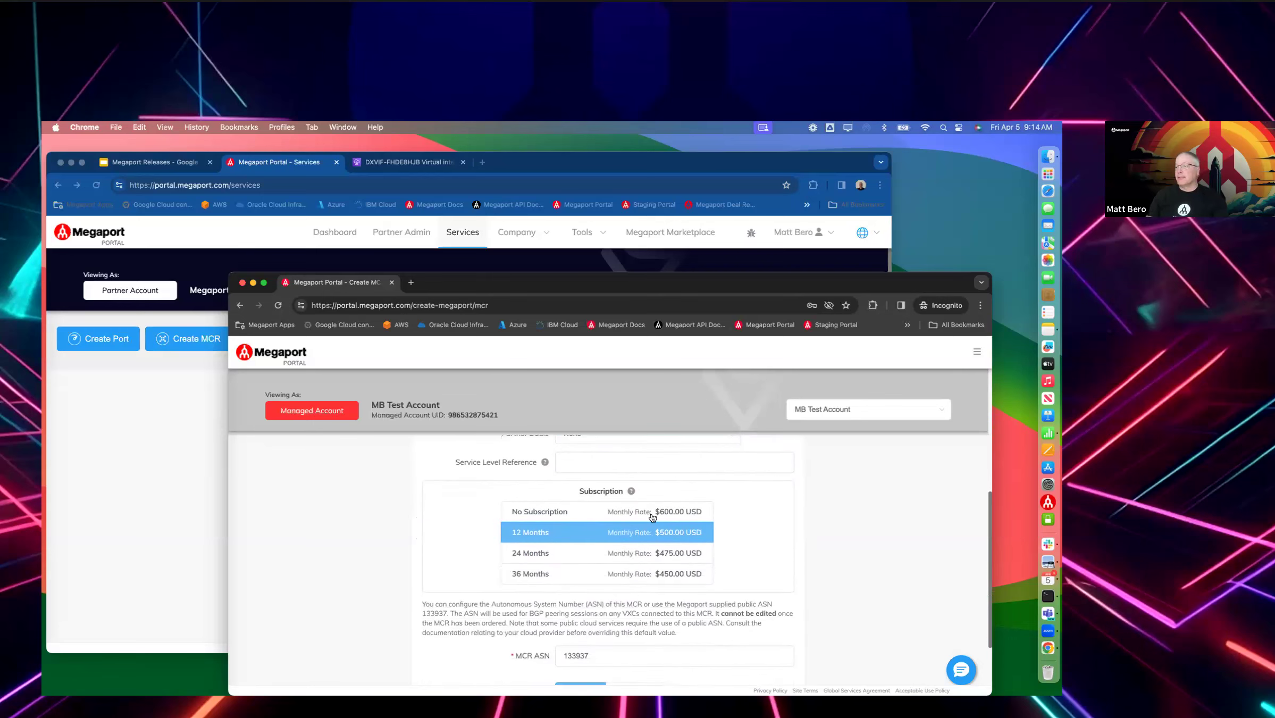
click(659, 511)
scroll(814, 529, down, 3)
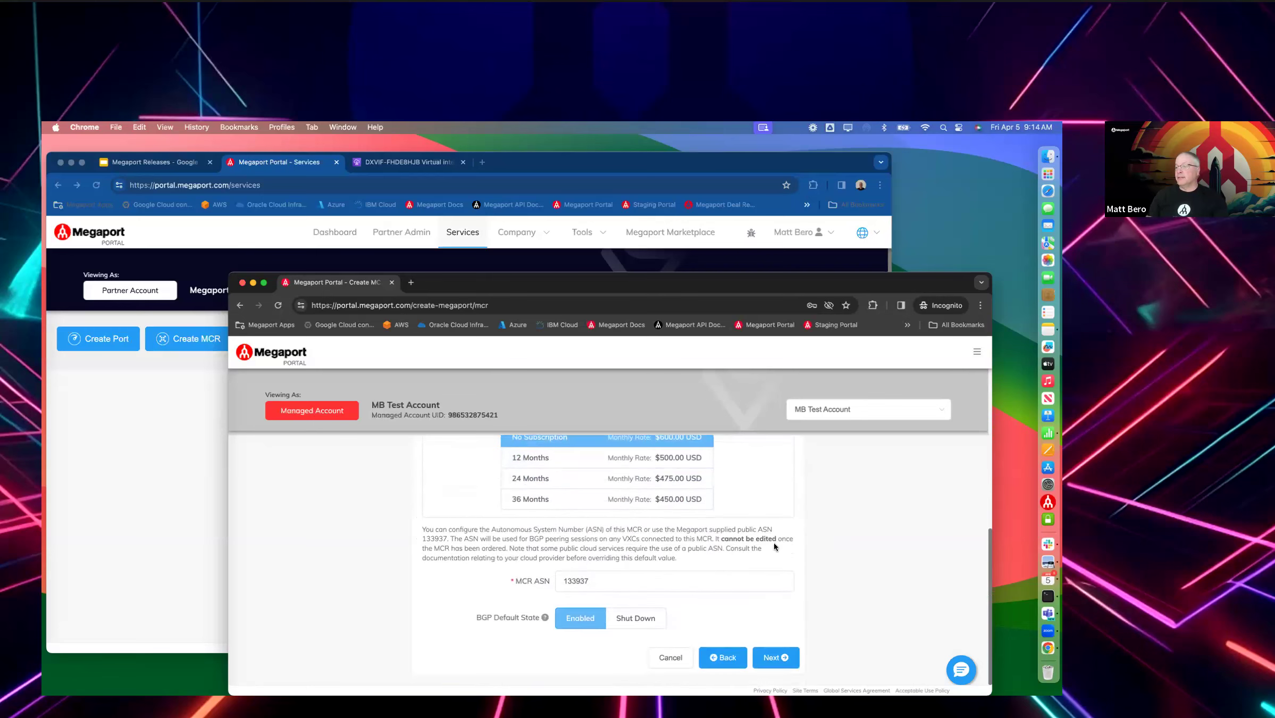
click(778, 659)
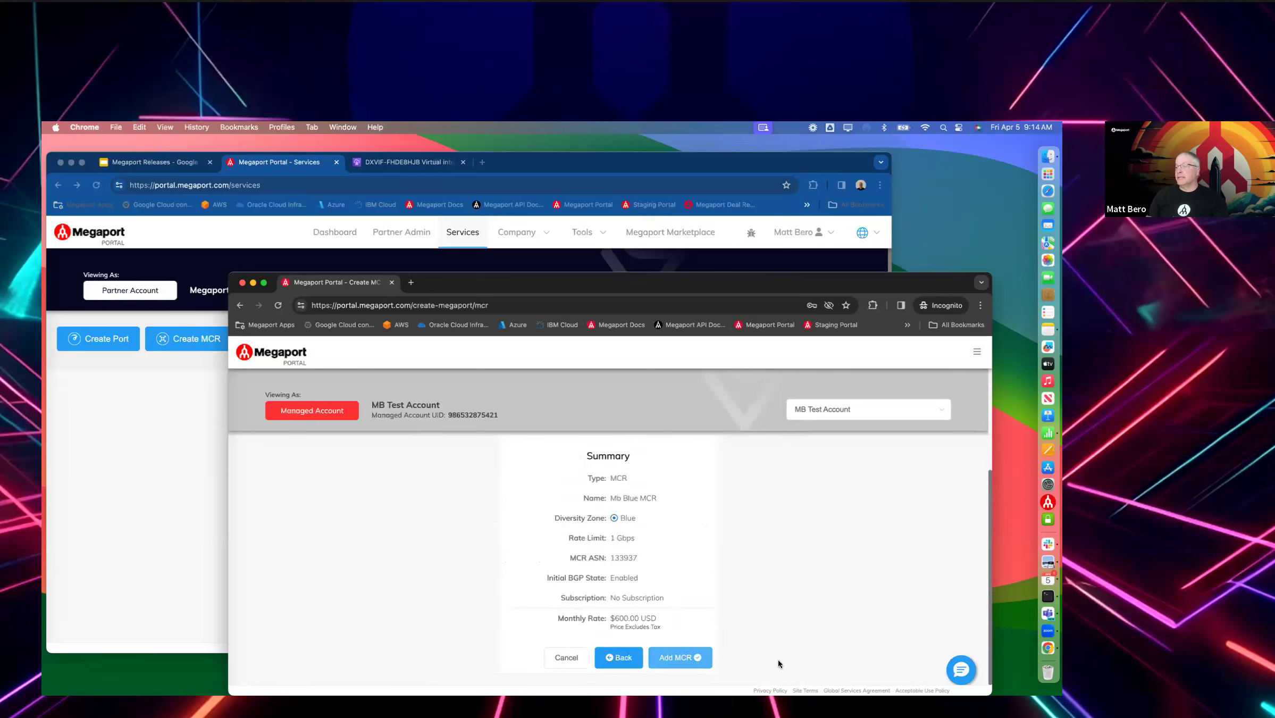
Add Mb Blue MCR to the configured services and place the order for it
click(671, 661)
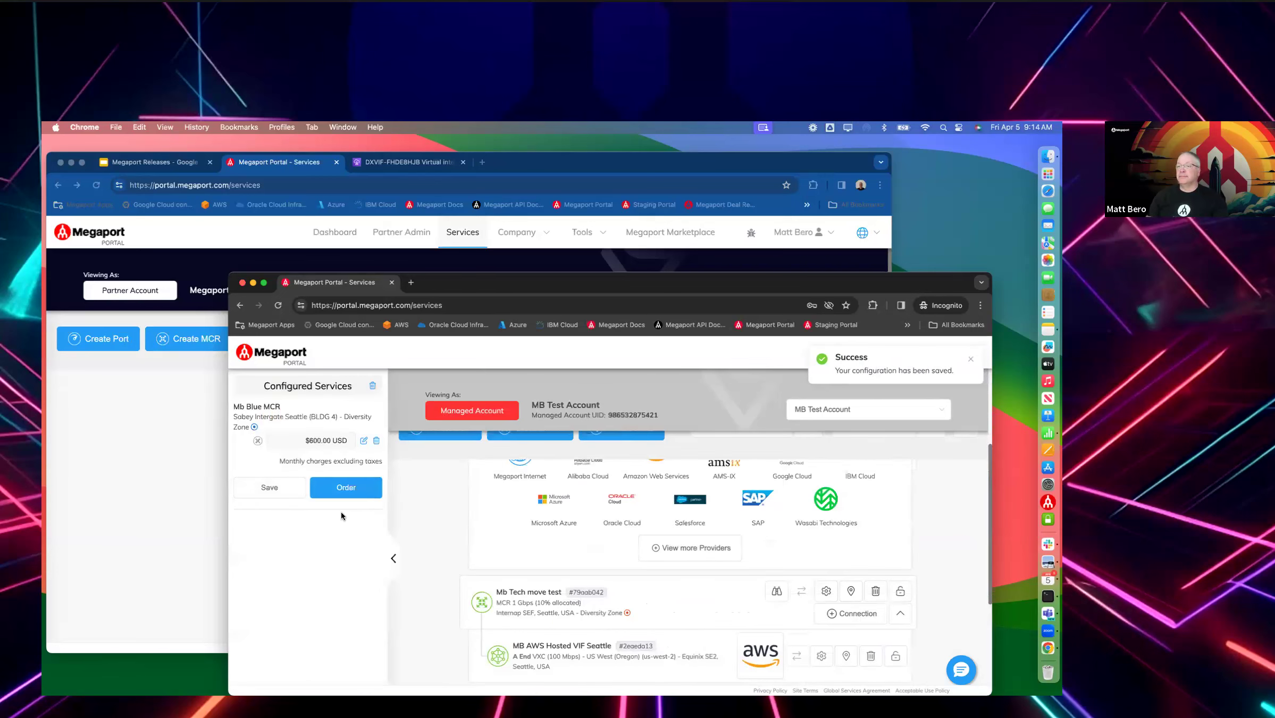
click(342, 494)
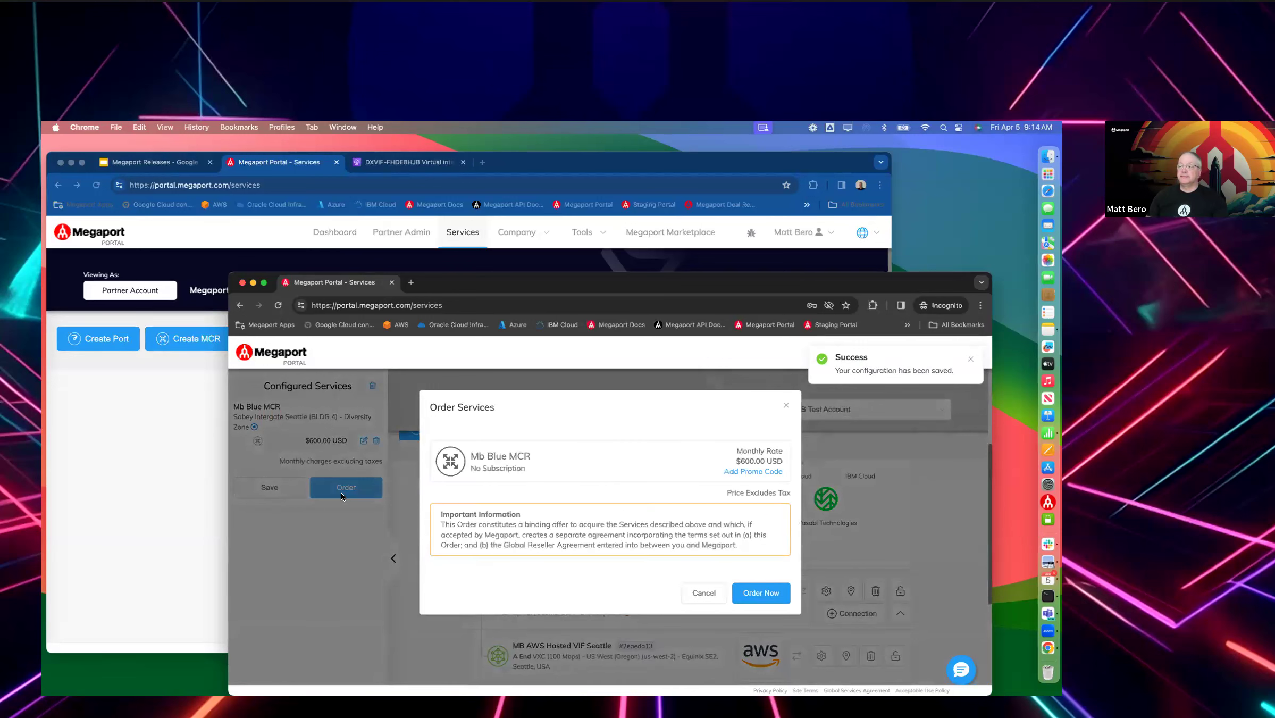
click(748, 595)
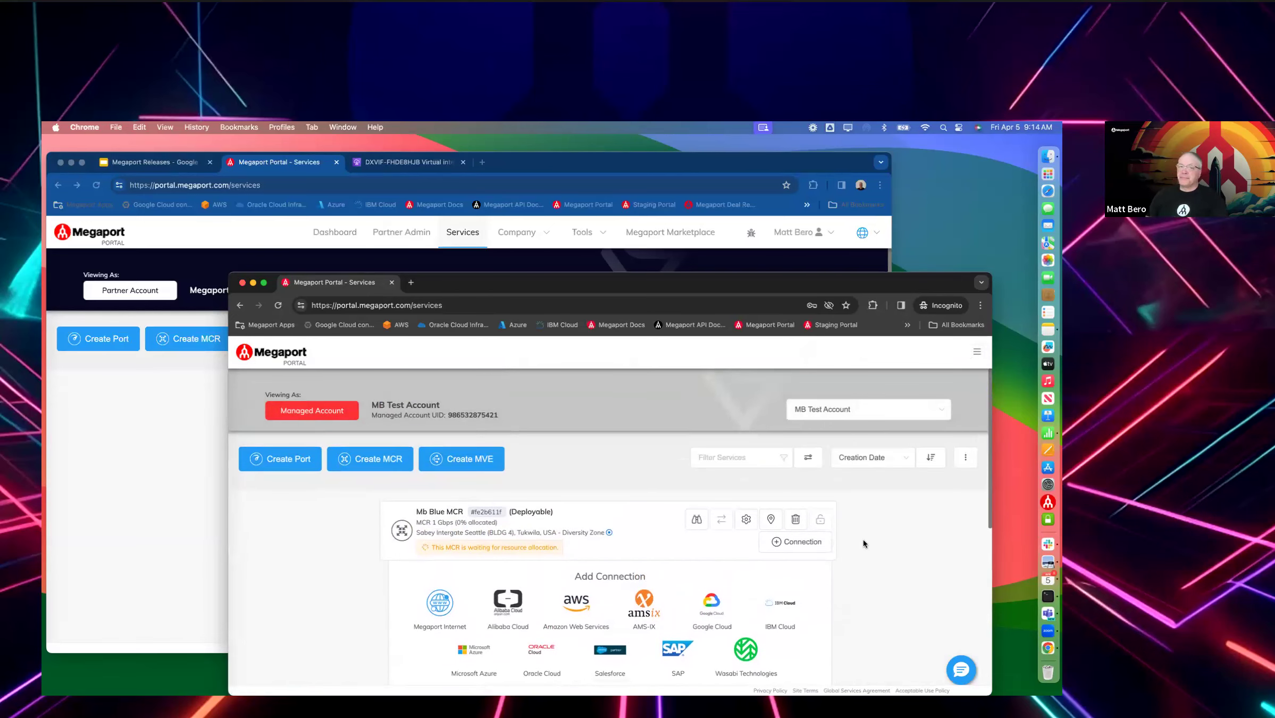
Download MB Test Account's inventory report and save it to the Desktop as MBTestAccount_Services_Inventory
click(965, 458)
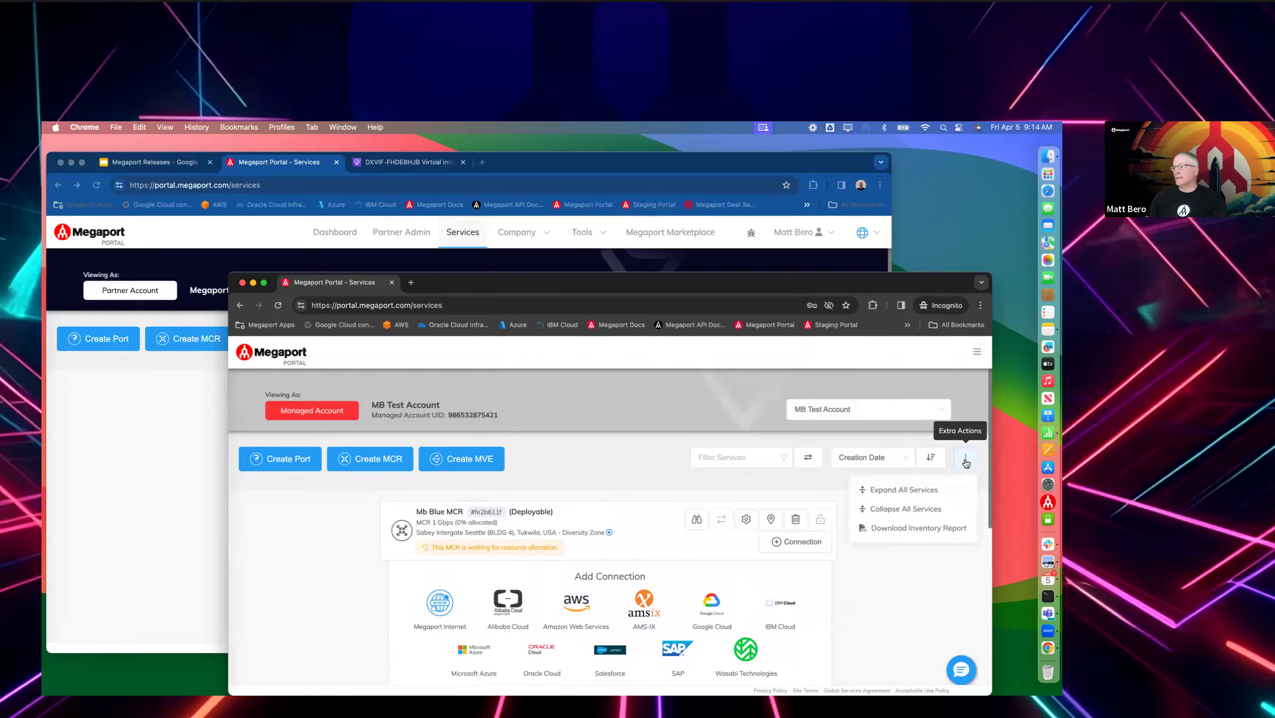
click(930, 534)
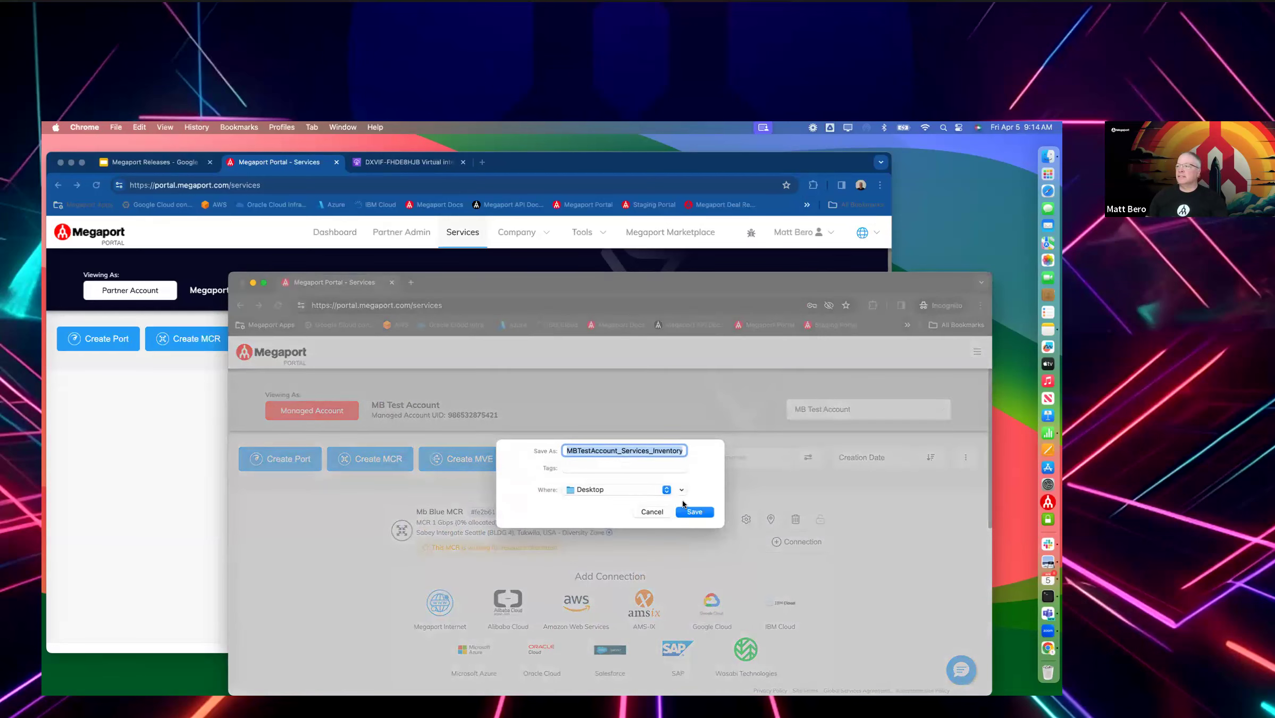
click(692, 512)
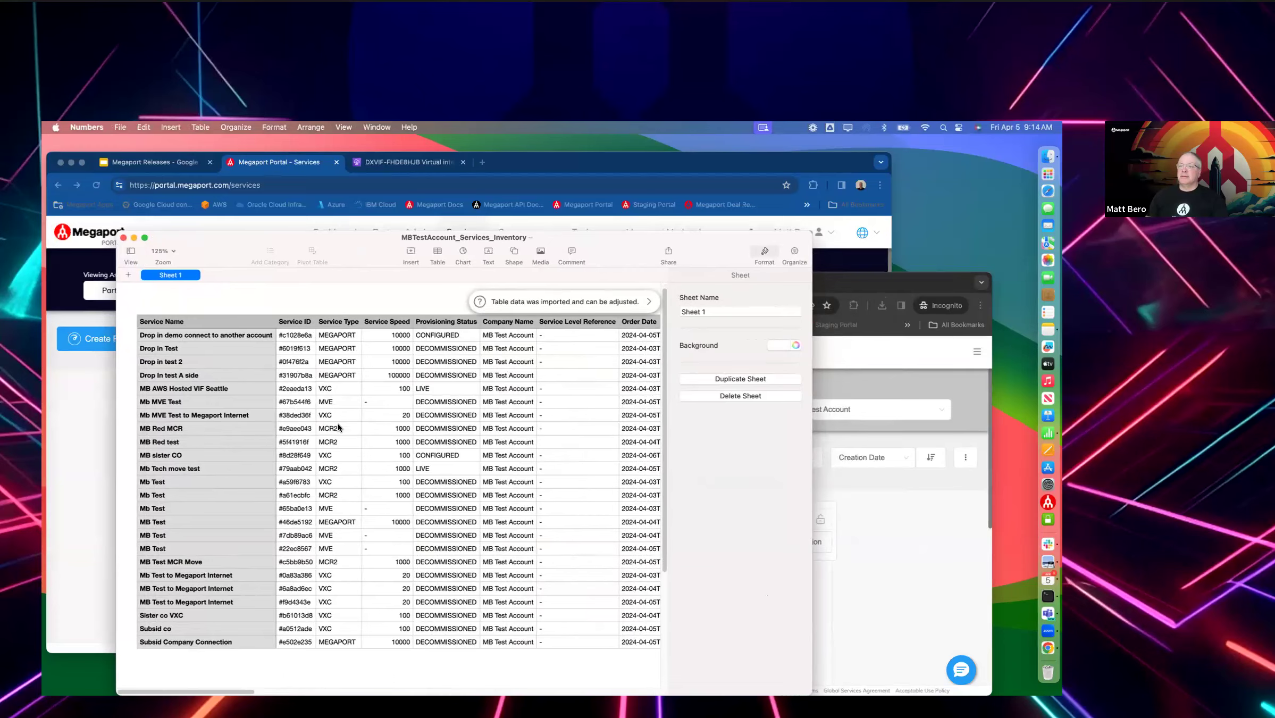
Examine the MBTestAccount_Services_Inventory sheet in Numbers from service types and statuses through contract dates, locations and B-End details, and close it
scroll(337, 424, down, 3)
scroll(338, 423, up, 3)
scroll(350, 431, right, 5)
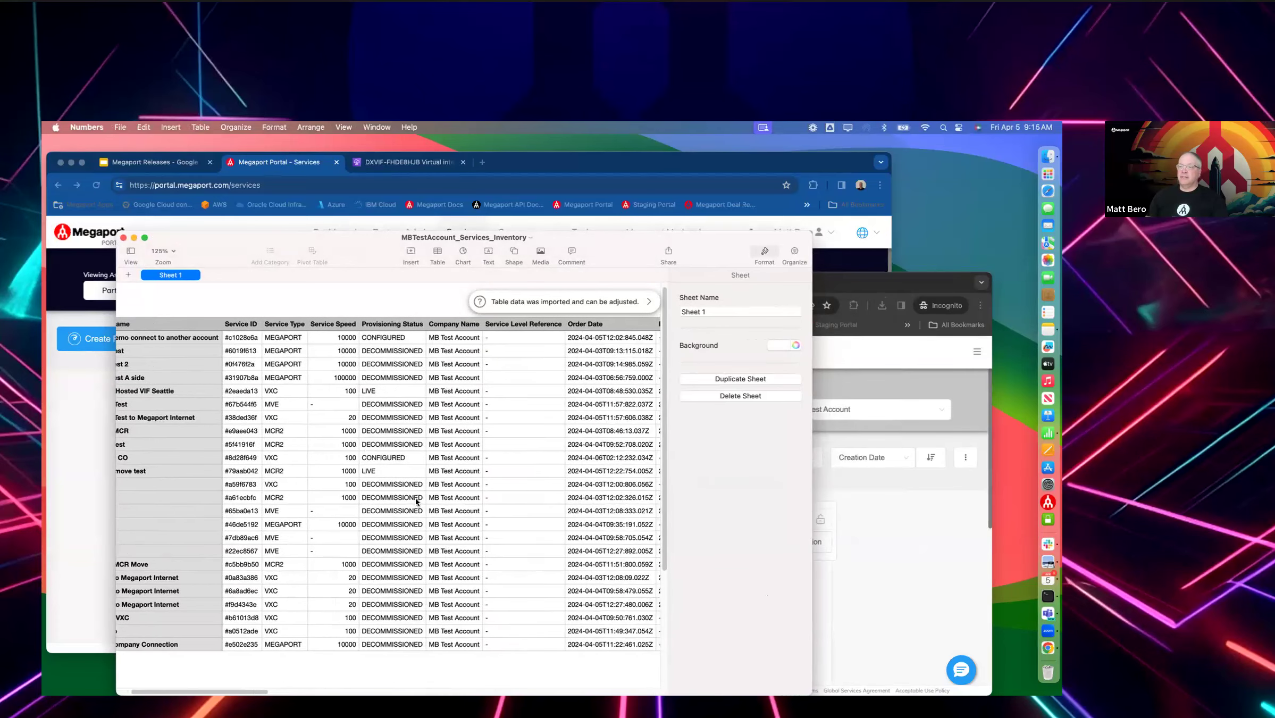
scroll(416, 503, right, 5)
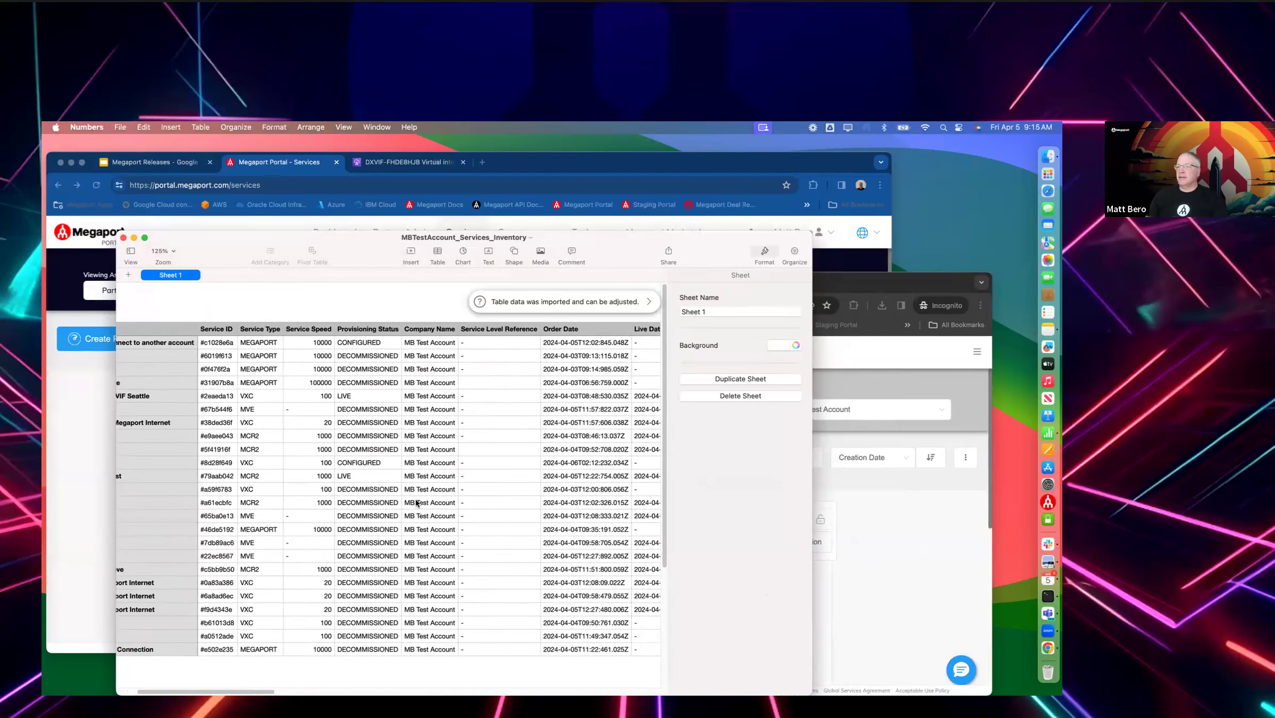
scroll(416, 503, right, 10)
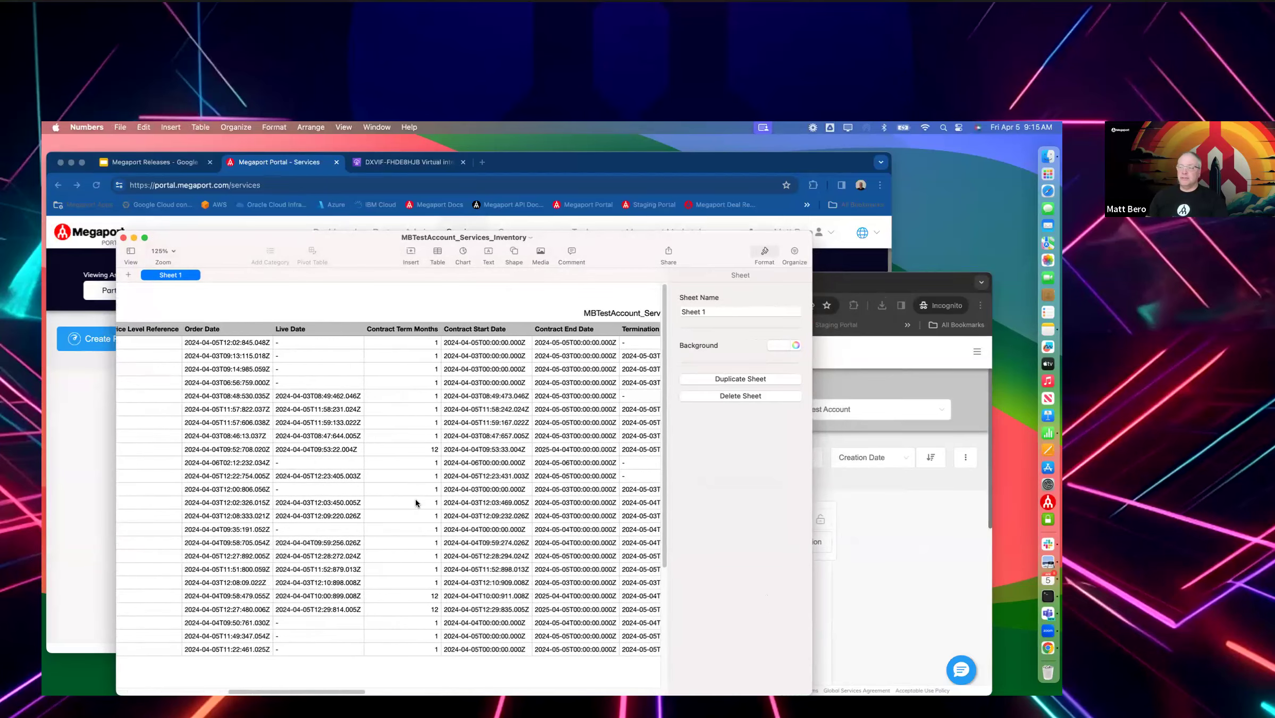
scroll(417, 502, right, 10)
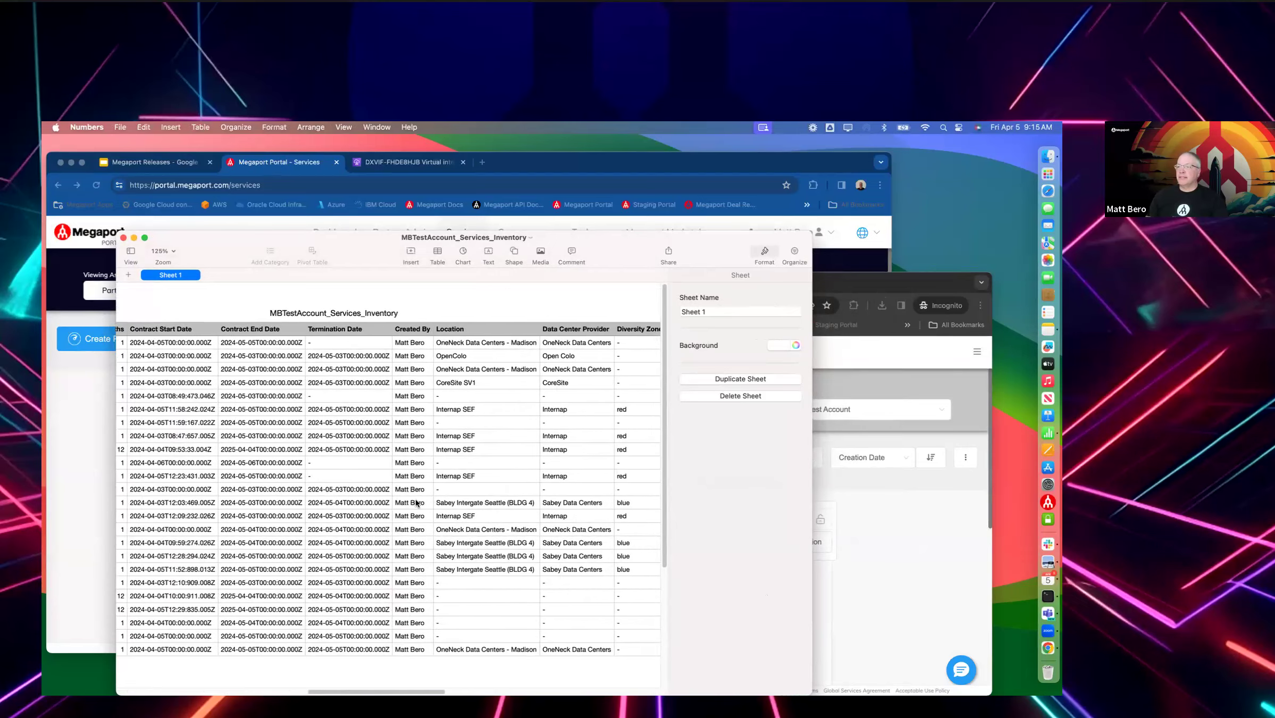
scroll(416, 502, left, 5)
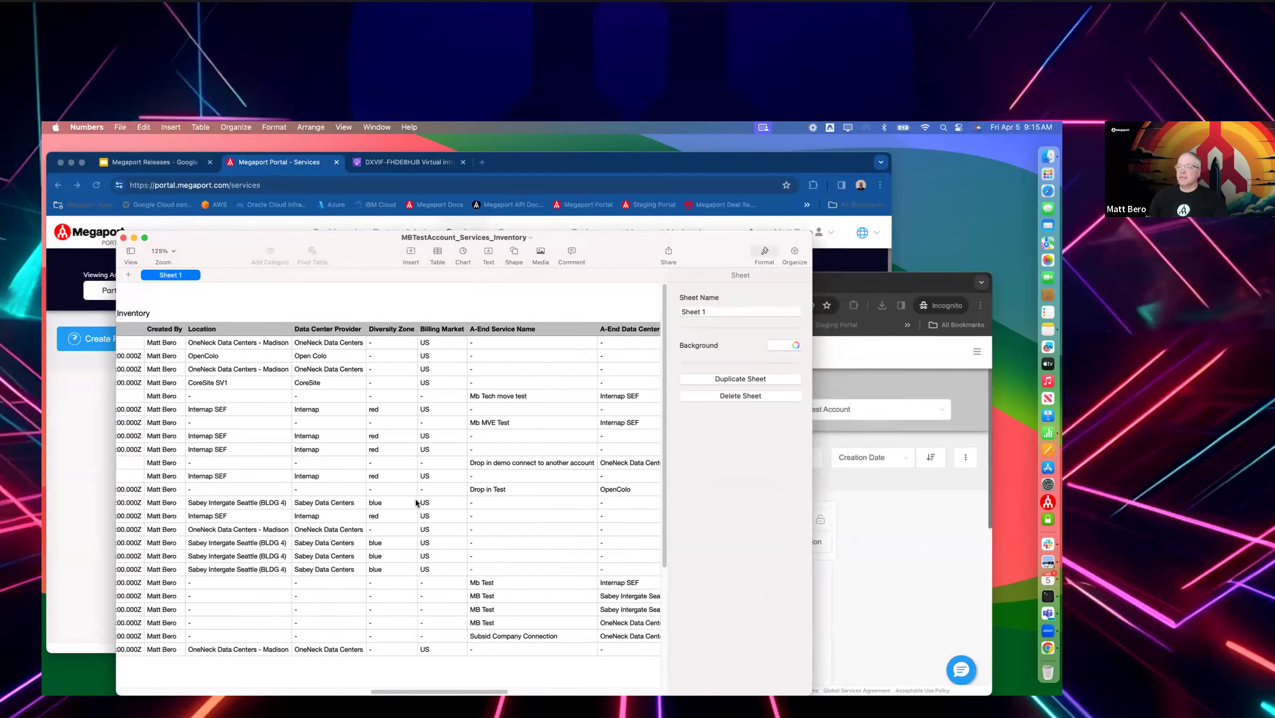
scroll(416, 502, right, 15)
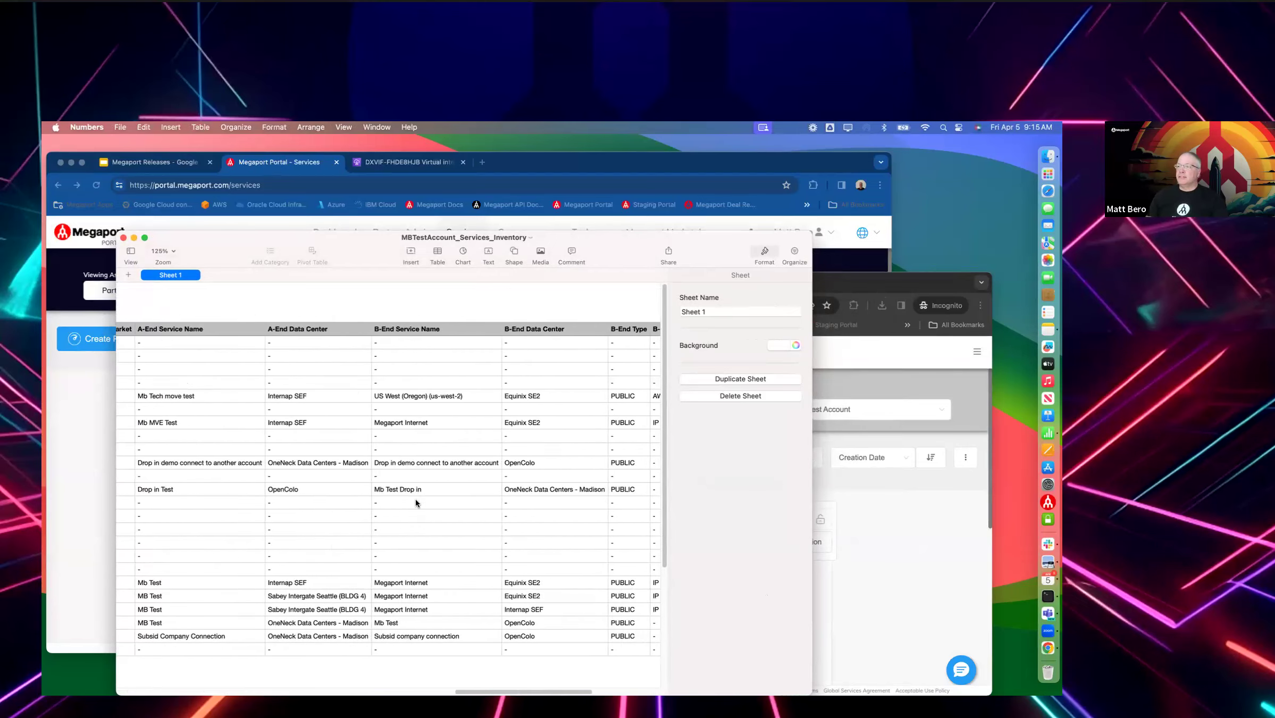
scroll(416, 503, right, 1)
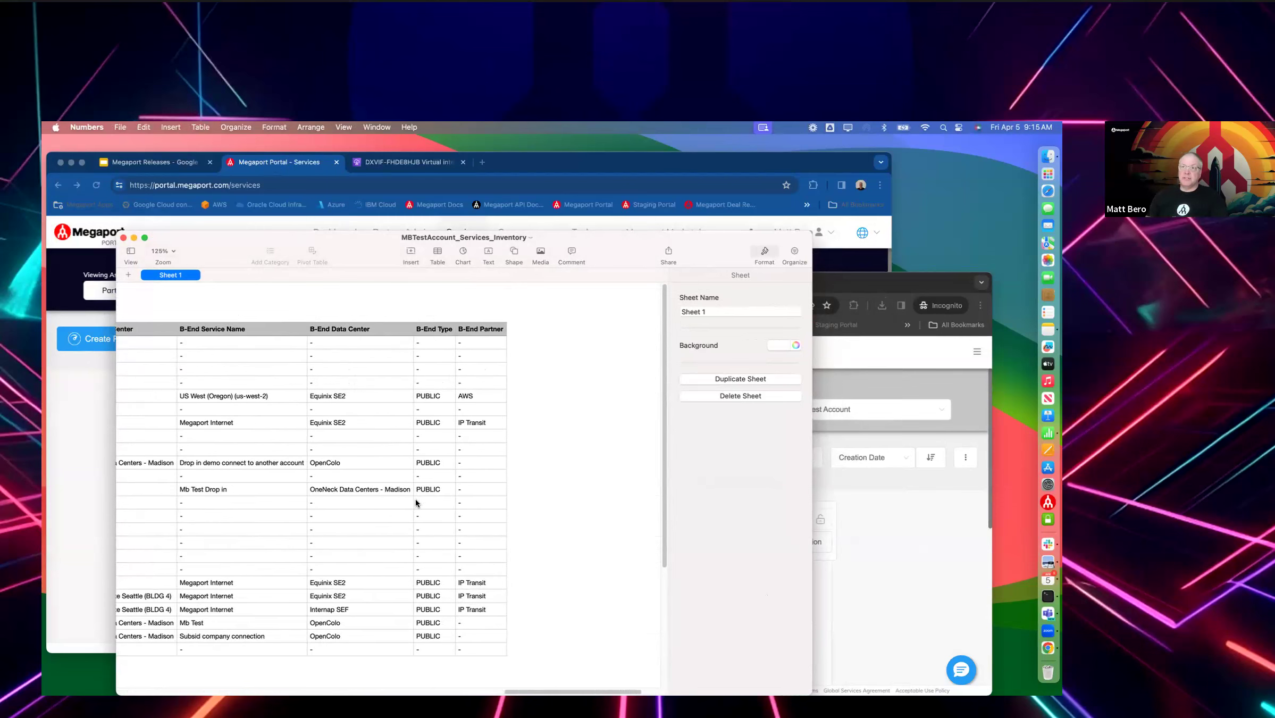
scroll(416, 502, left, 15)
scroll(416, 502, left, 15)
scroll(417, 502, left, 2)
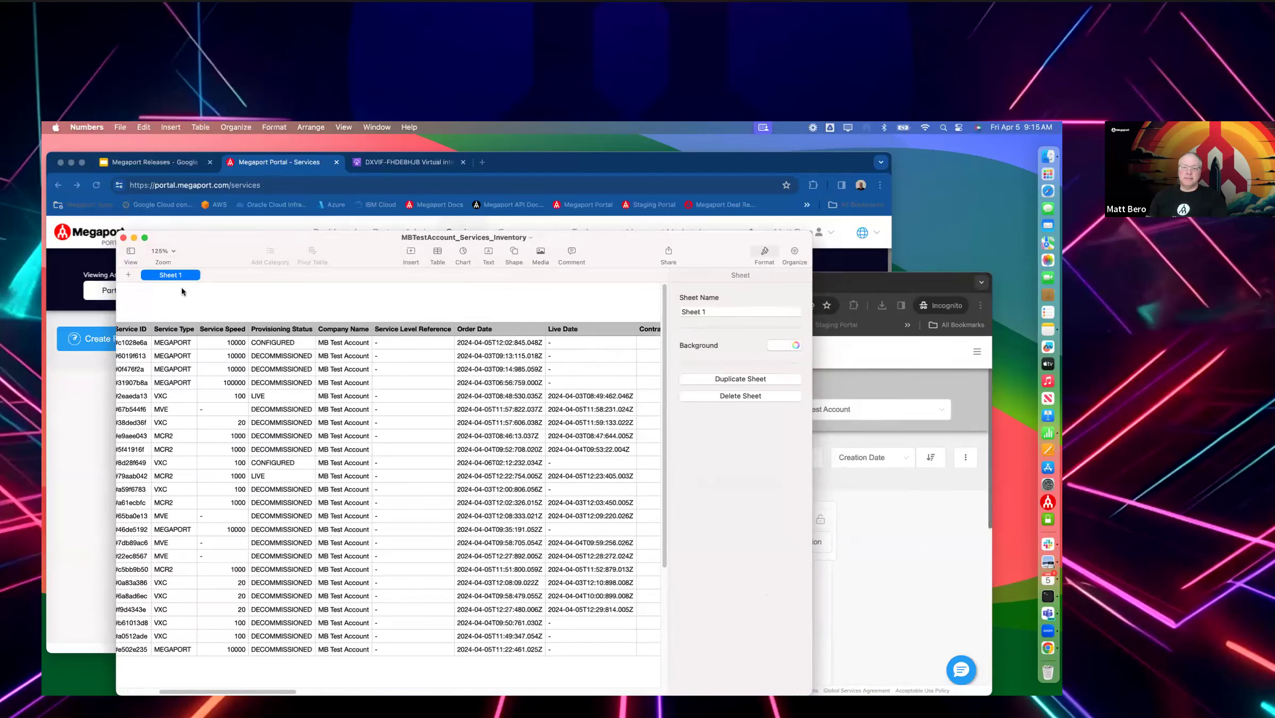
scroll(181, 287, right, 2)
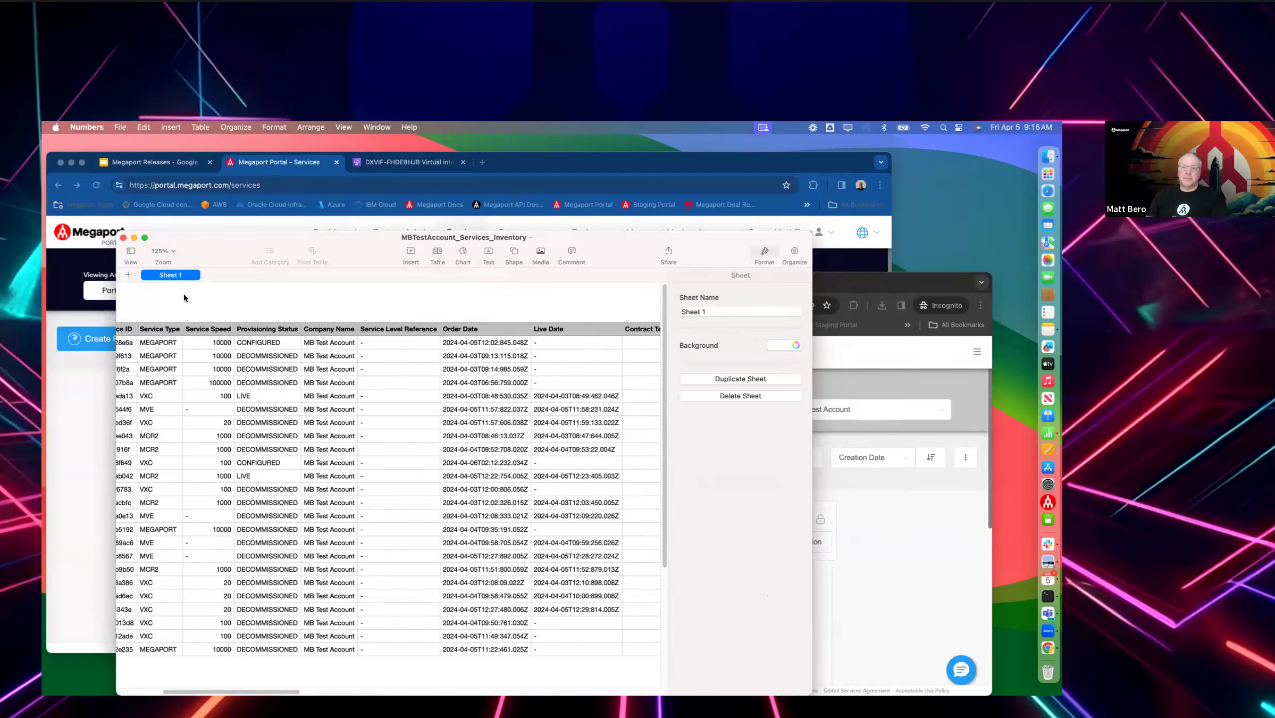
click(122, 238)
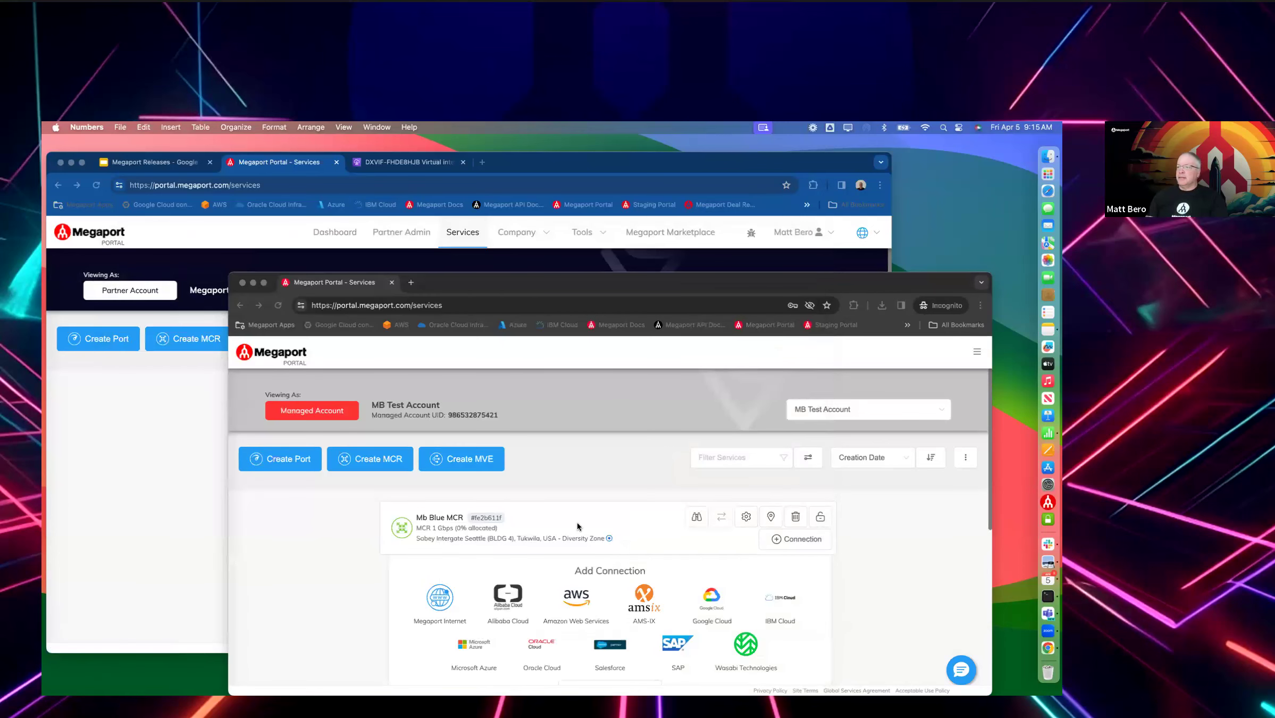
Start moving the MB AWS Hosted VIF Seattle connection away from the Mb Tech move test MCR
scroll(577, 526, down, 5)
scroll(507, 525, up, 5)
scroll(476, 534, down, 3)
scroll(475, 534, down, 1)
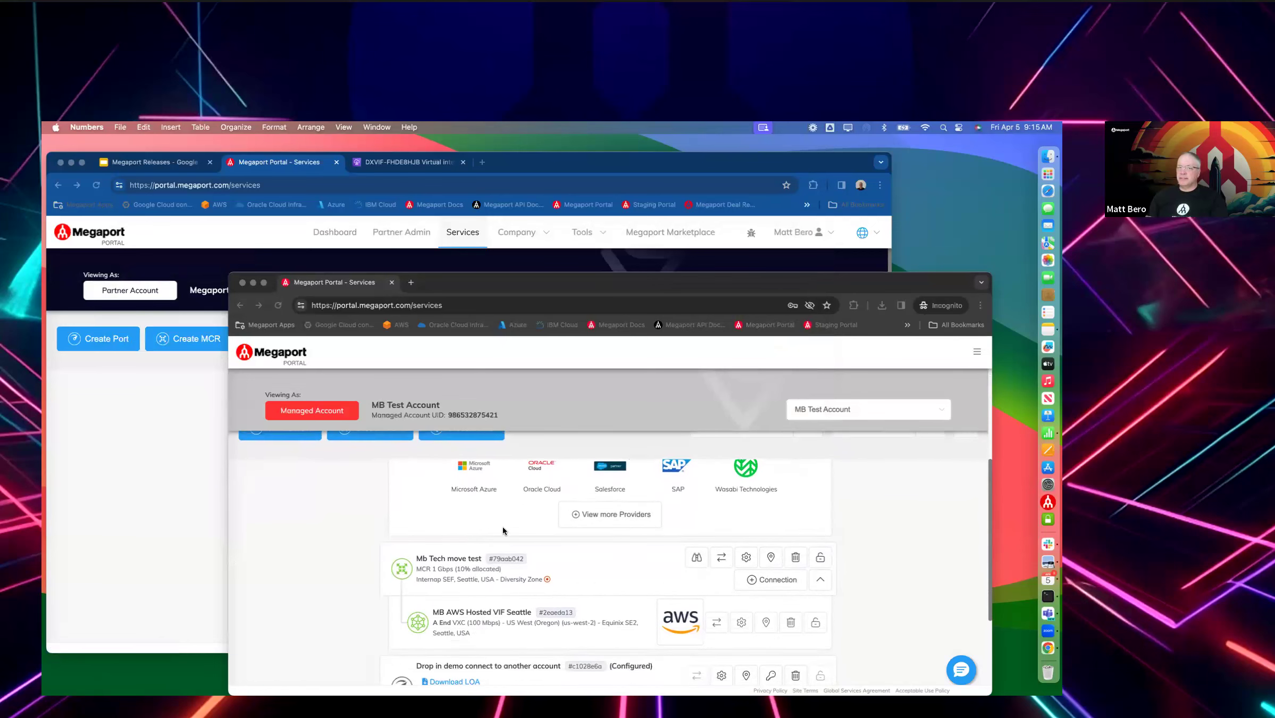
scroll(693, 542, down, 3)
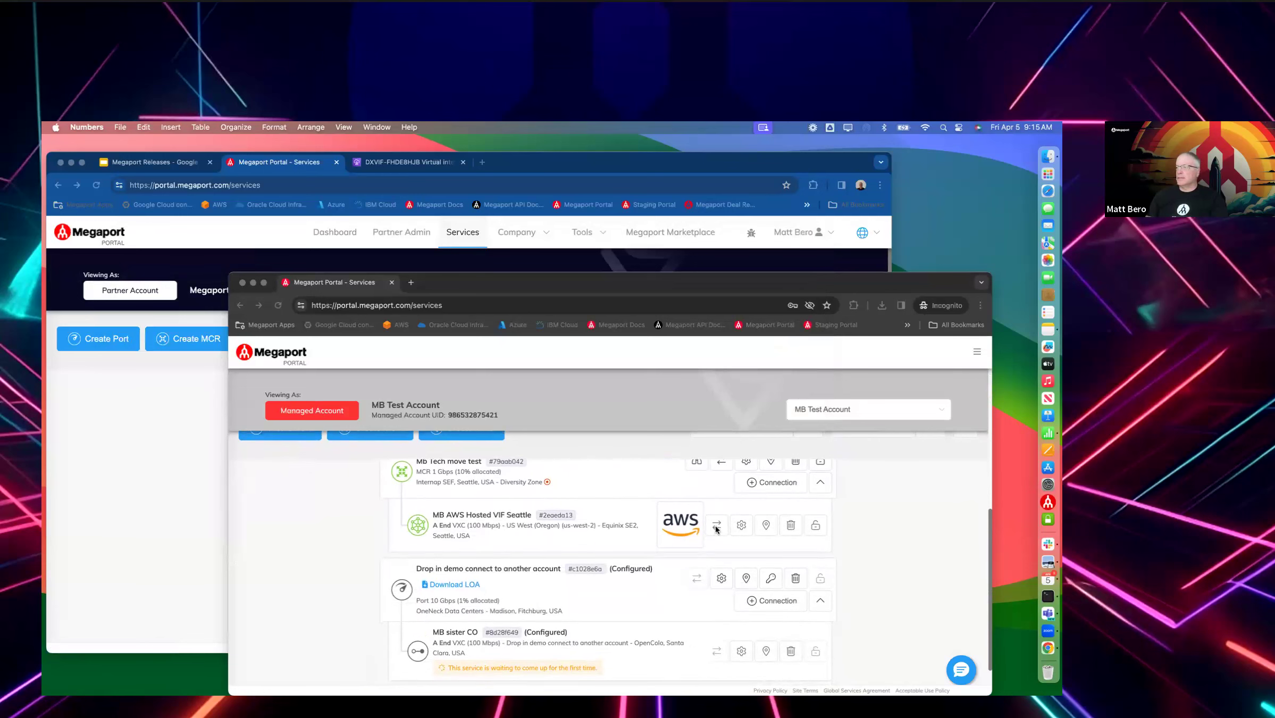
click(715, 525)
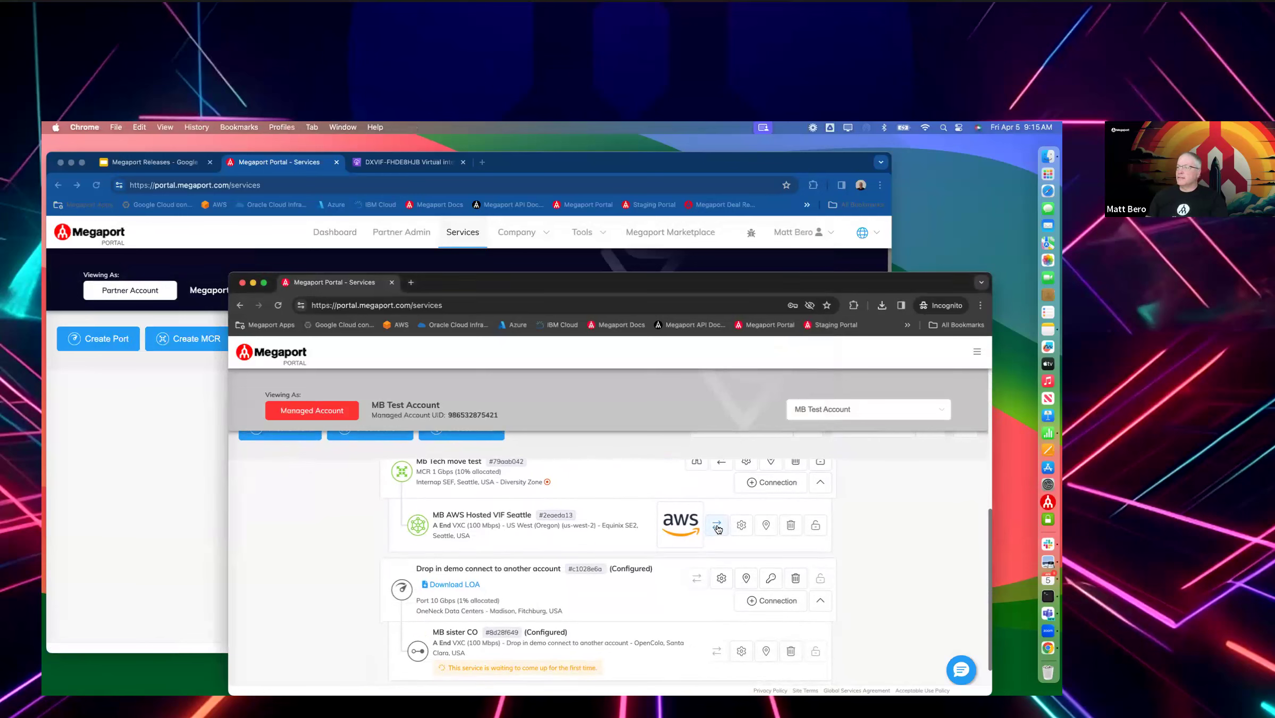
click(717, 528)
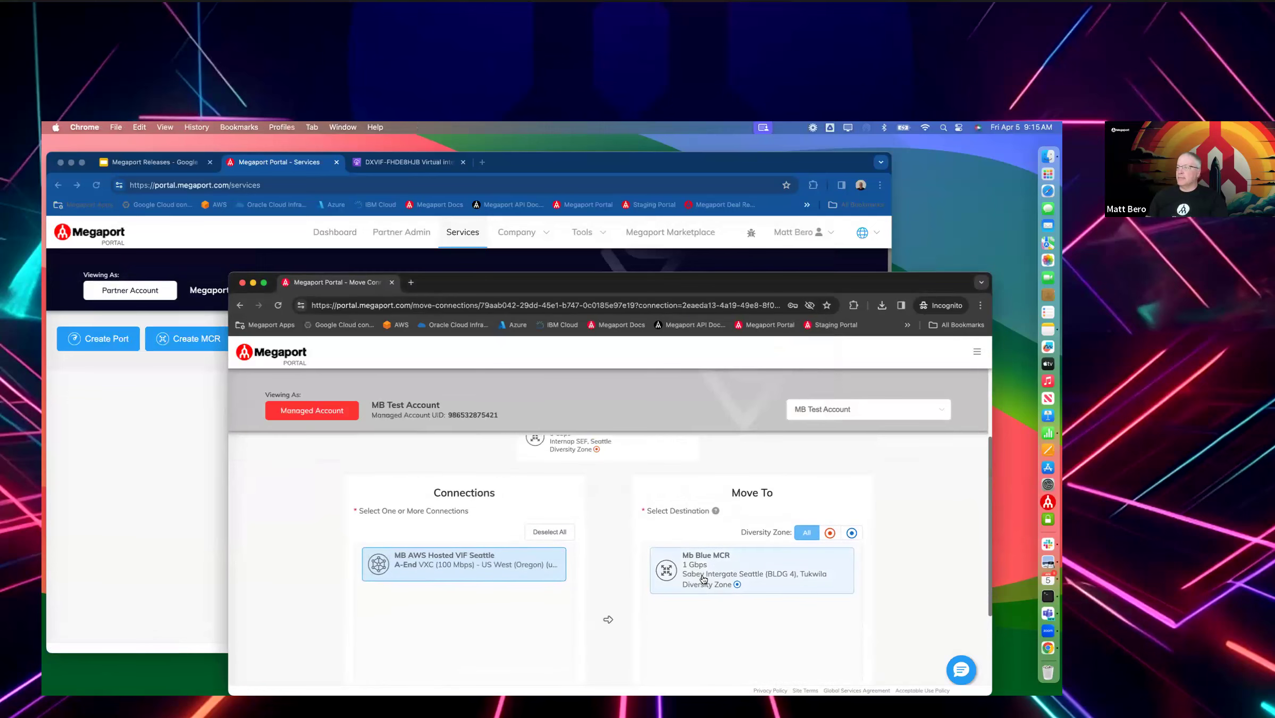
Choose Mb Blue MCR as the move destination, submit and confirm the move, and close the move summary
click(702, 578)
scroll(888, 588, down, 2)
scroll(885, 586, down, 2)
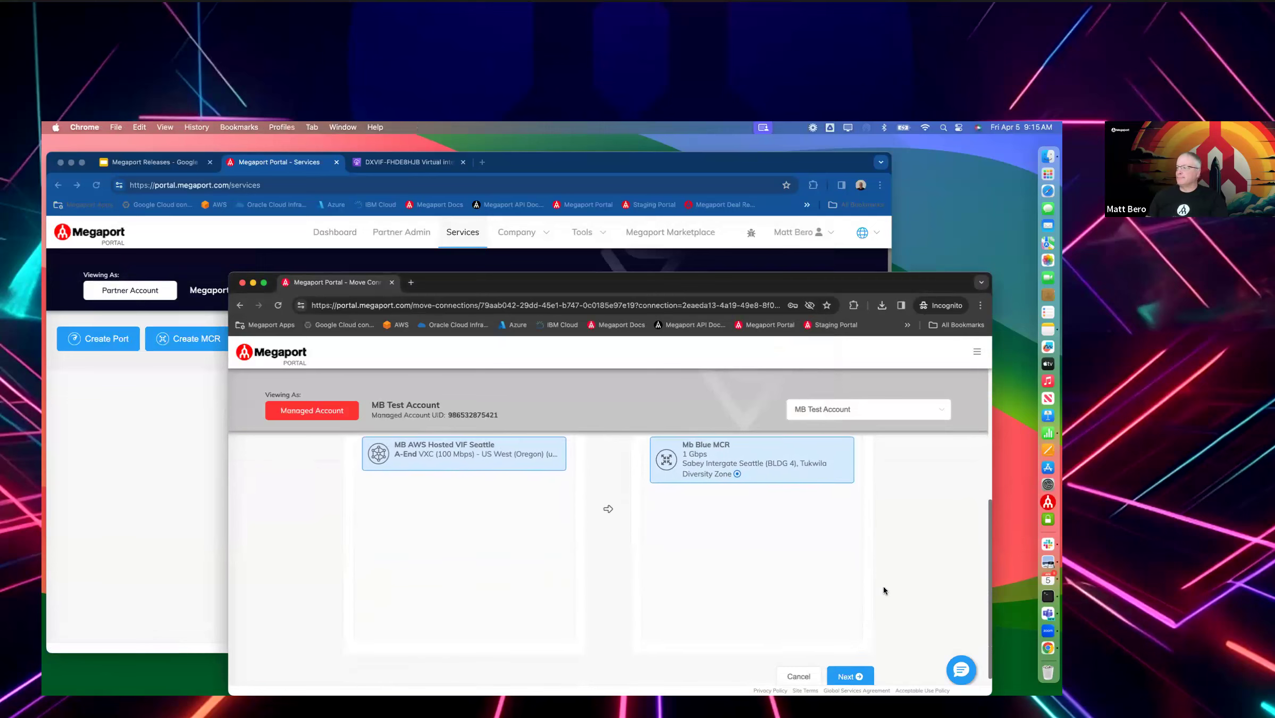
click(849, 664)
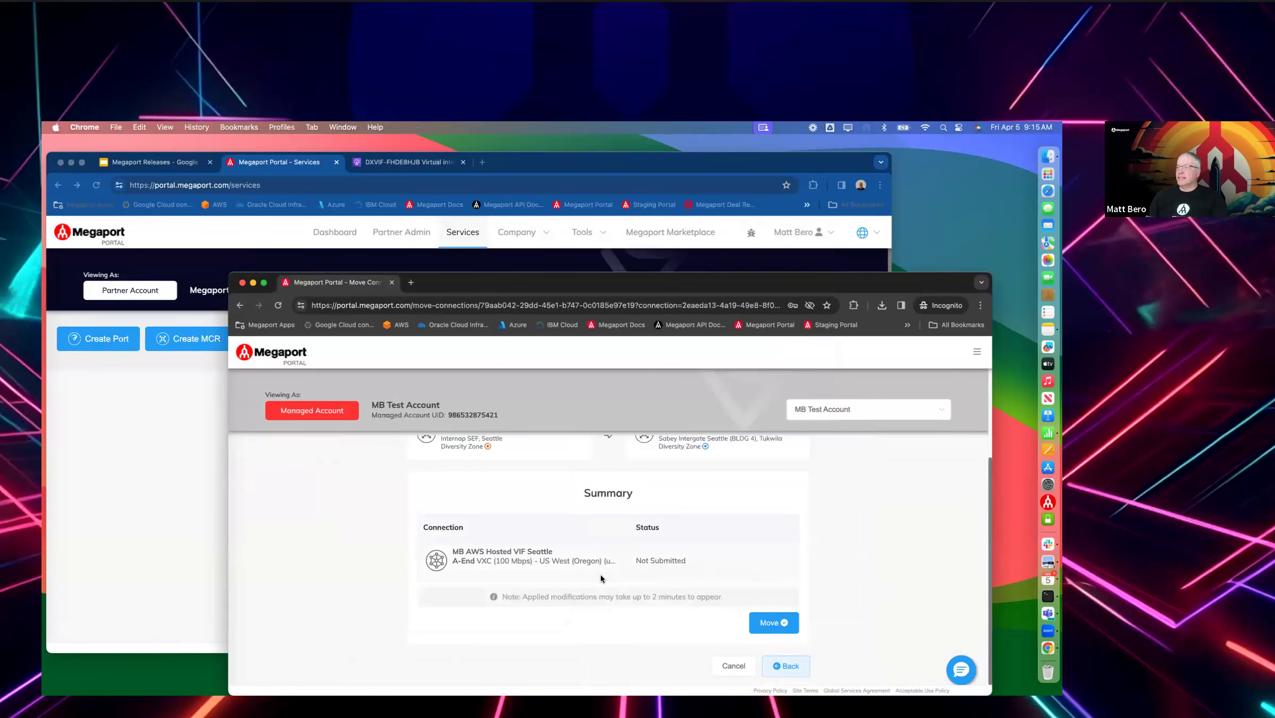
click(764, 624)
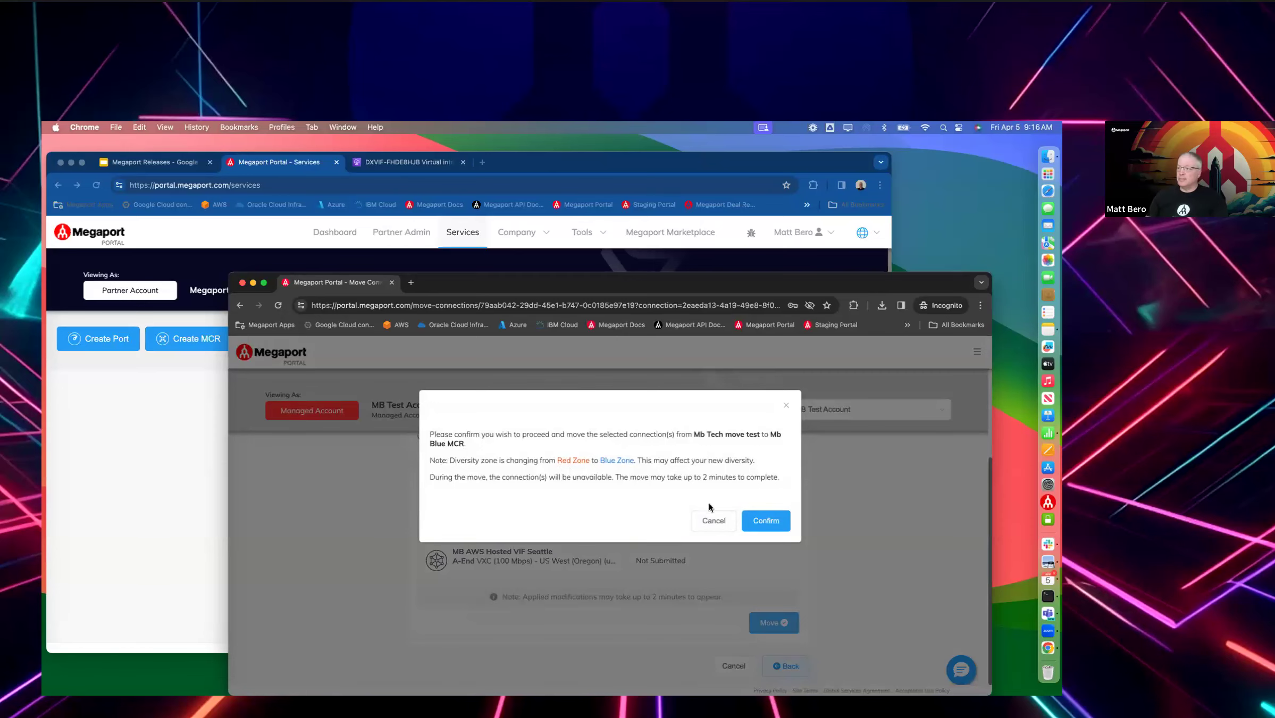
click(758, 522)
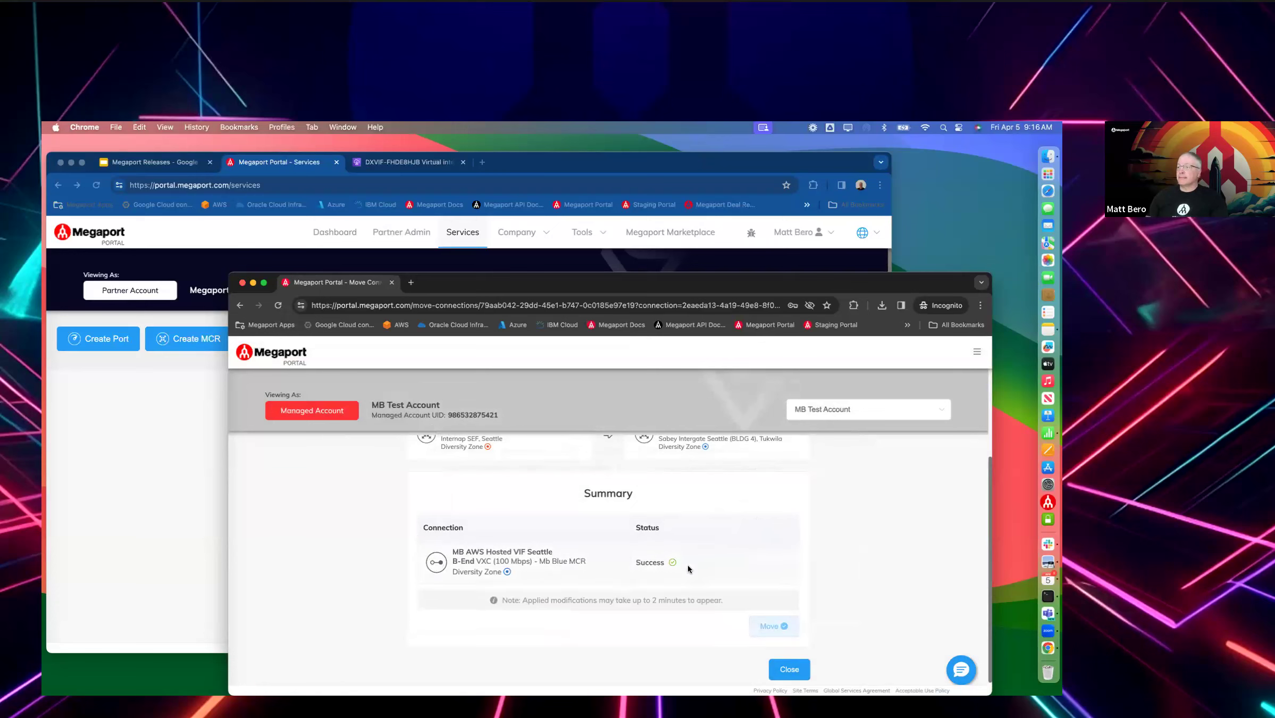
click(787, 666)
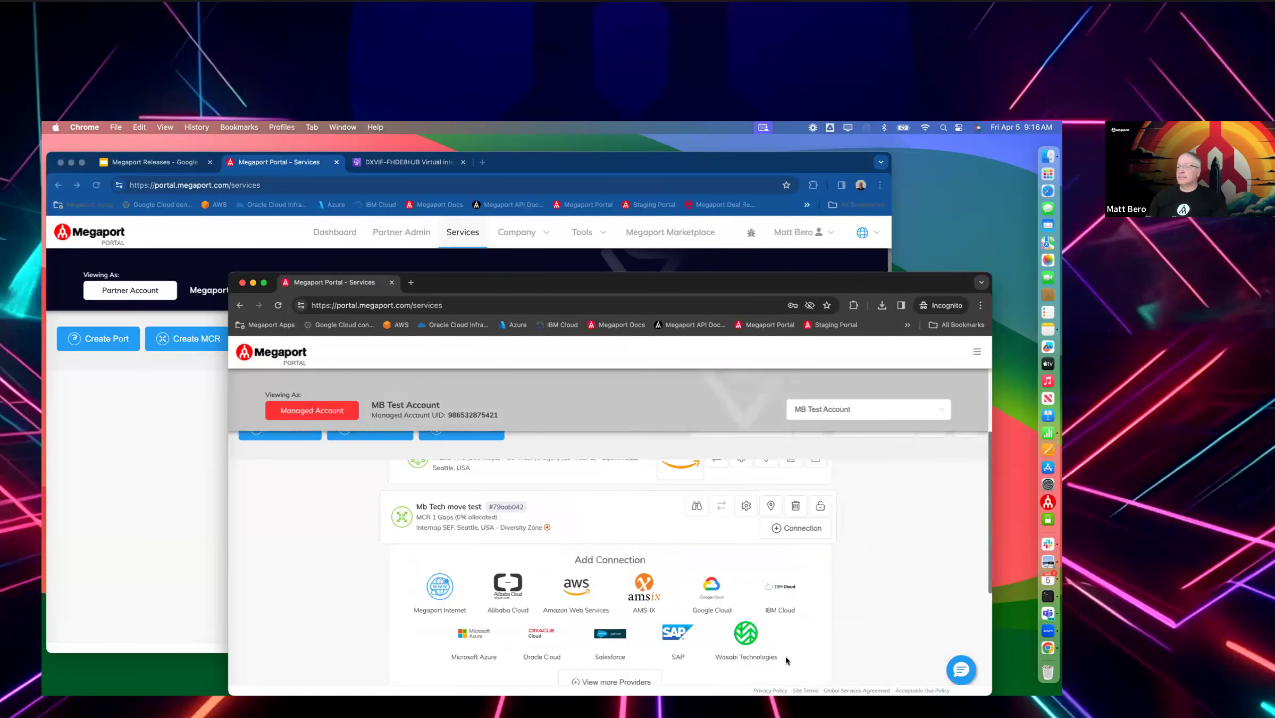
Check where MB AWS Hosted VIF Seattle is attached in the services list, and open the details of Mb Blue MCR
scroll(619, 536, up, 3)
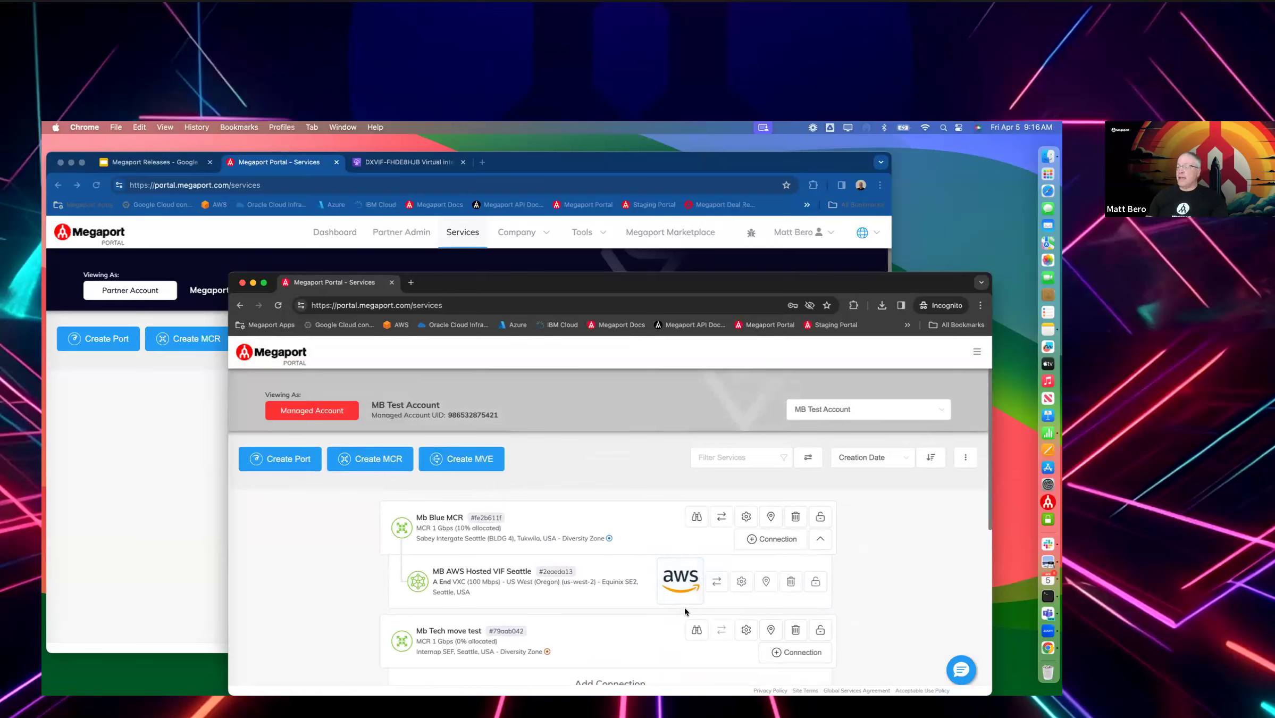
scroll(684, 608, down, 3)
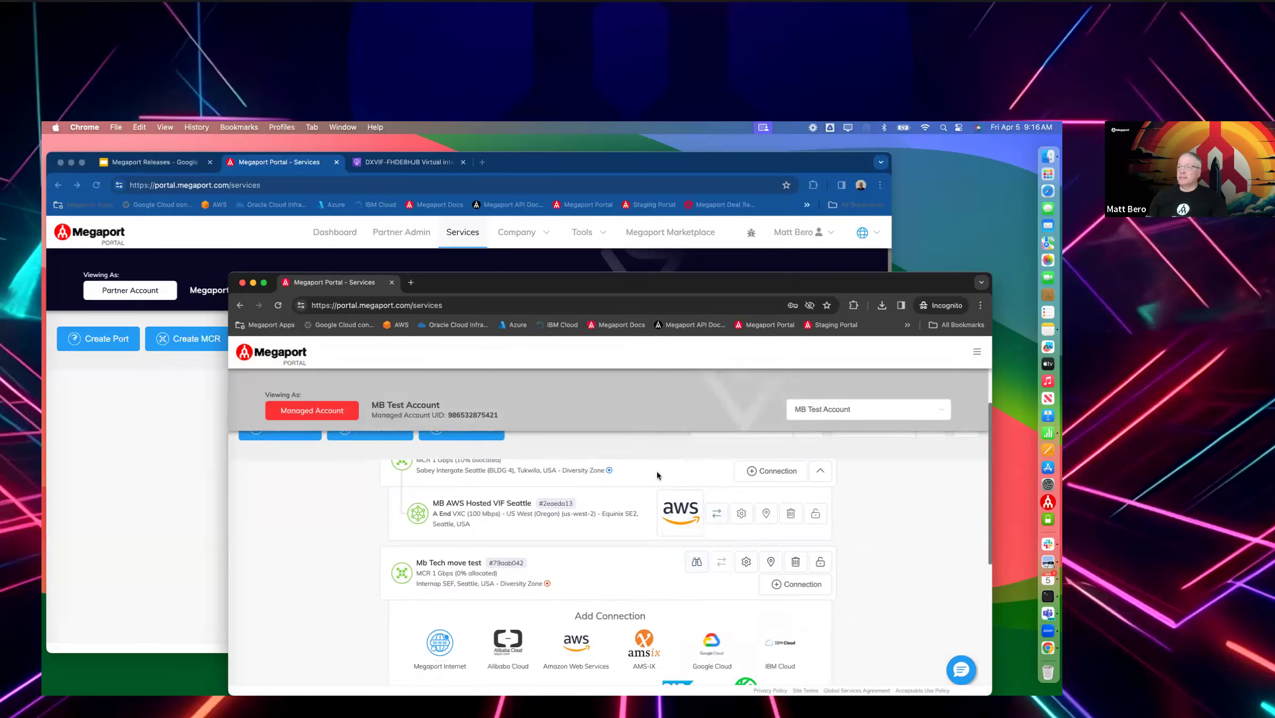
scroll(749, 513, up, 2)
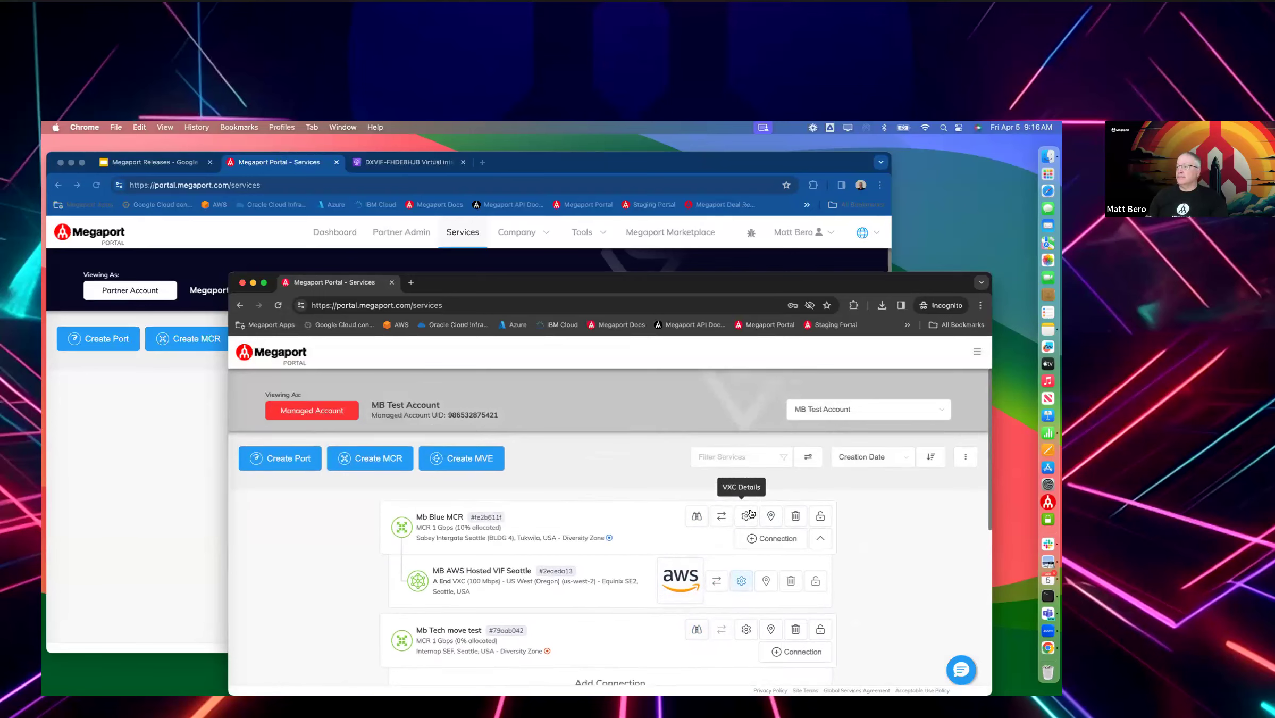
click(747, 515)
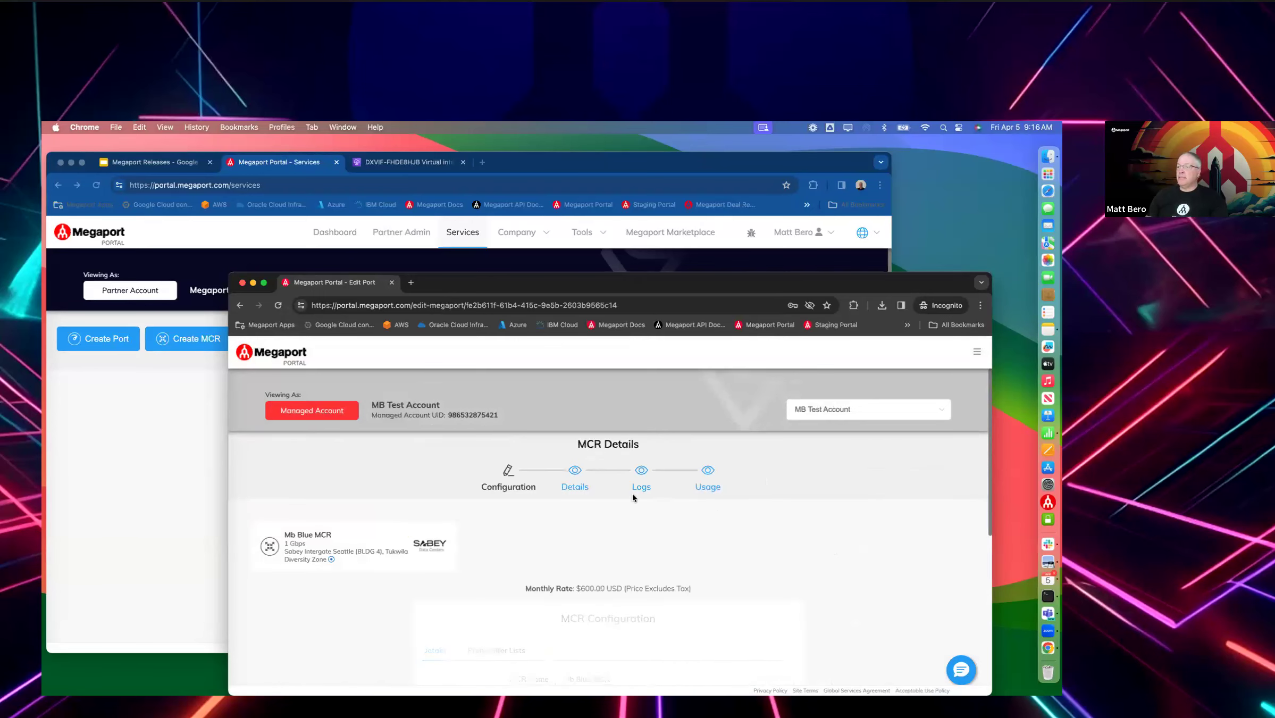
Return to the services list, open the MB AWS Hosted VIF Seattle connection and review its service status, VLANs and AWS VIF details
scroll(617, 495, down, 1)
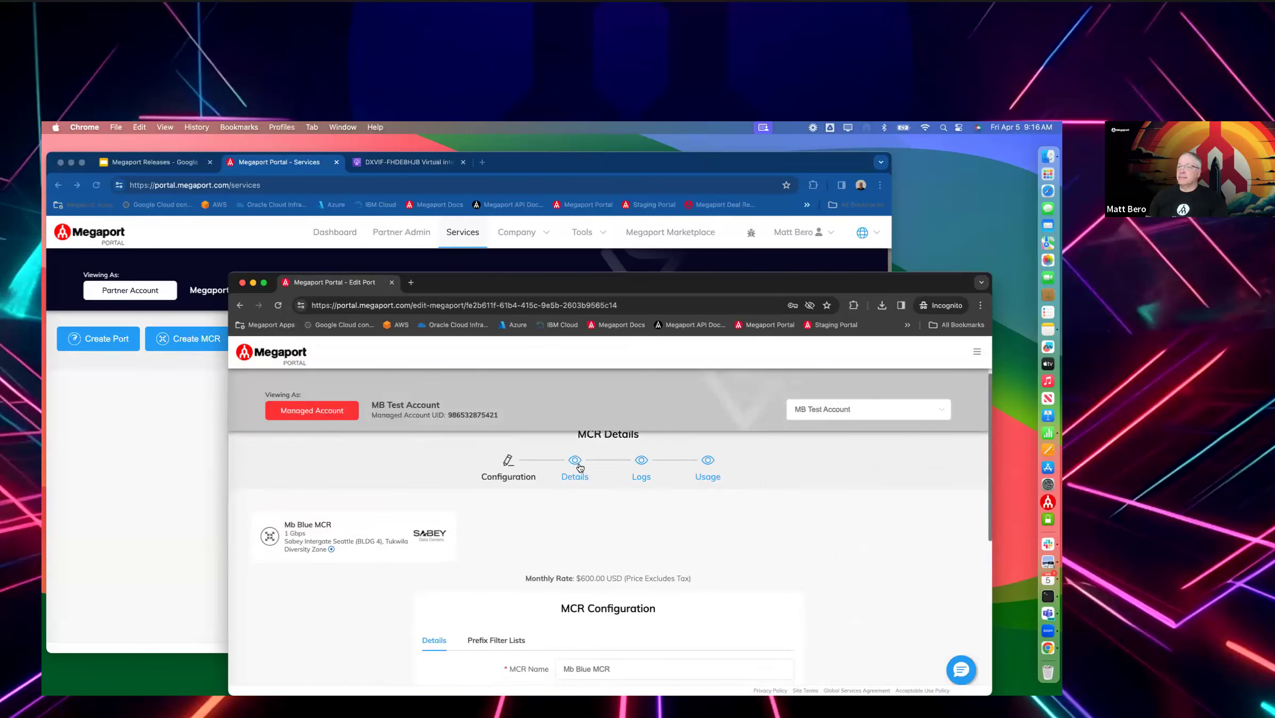
click(240, 305)
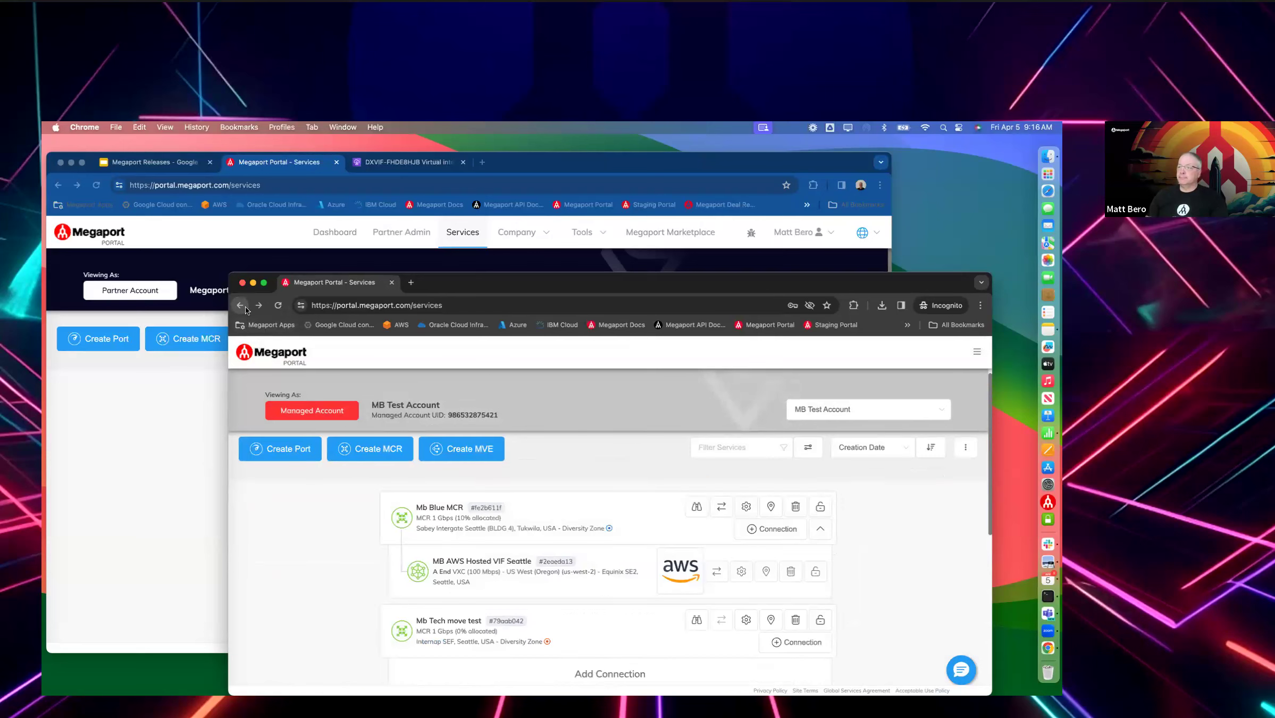
click(741, 571)
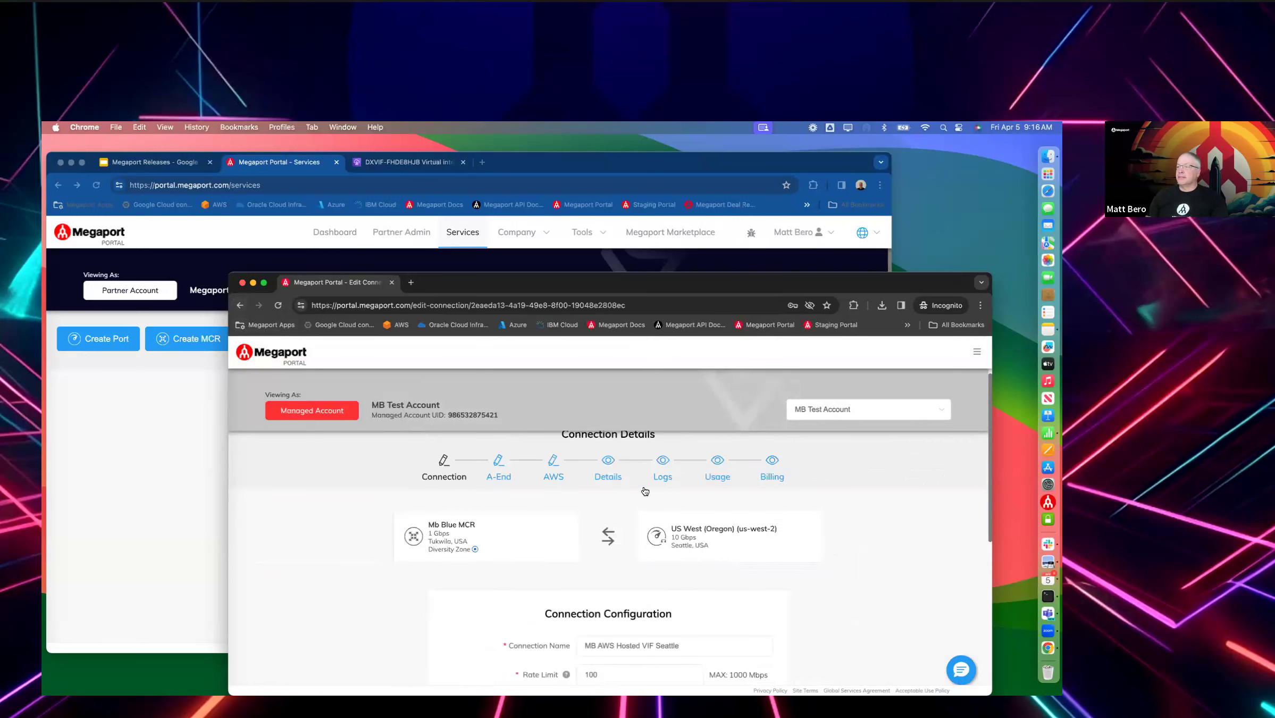
click(608, 476)
scroll(627, 510, down, 1)
scroll(647, 534, down, 5)
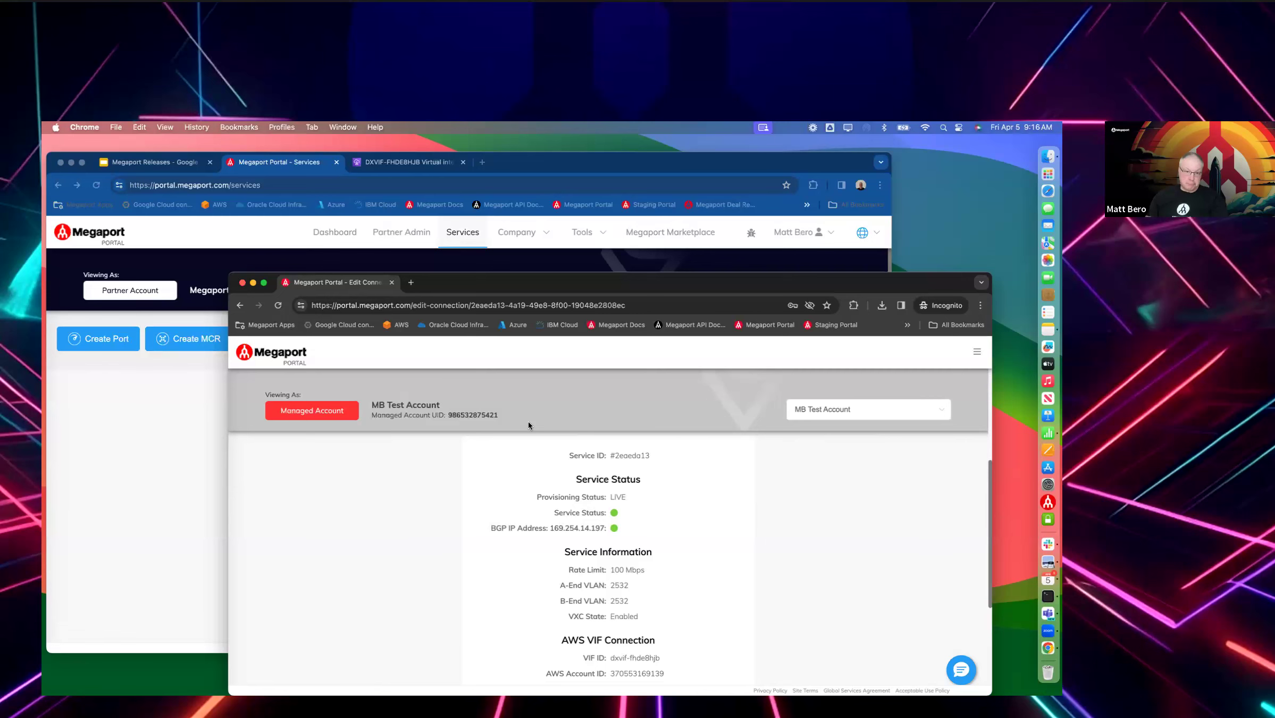
Switch to the AWS Direct Connect console, check the virtual interface's state and BGP peering, and return to the partner account's Megaport services
click(375, 162)
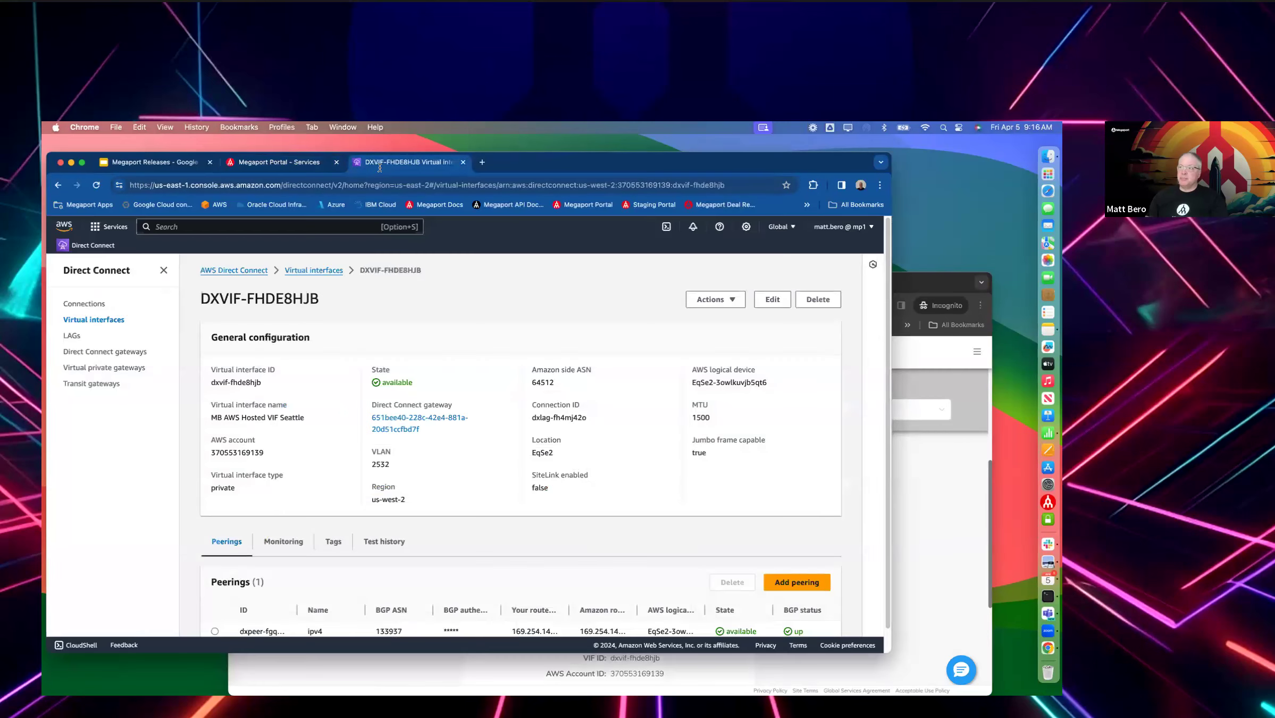
scroll(638, 523, down, 1)
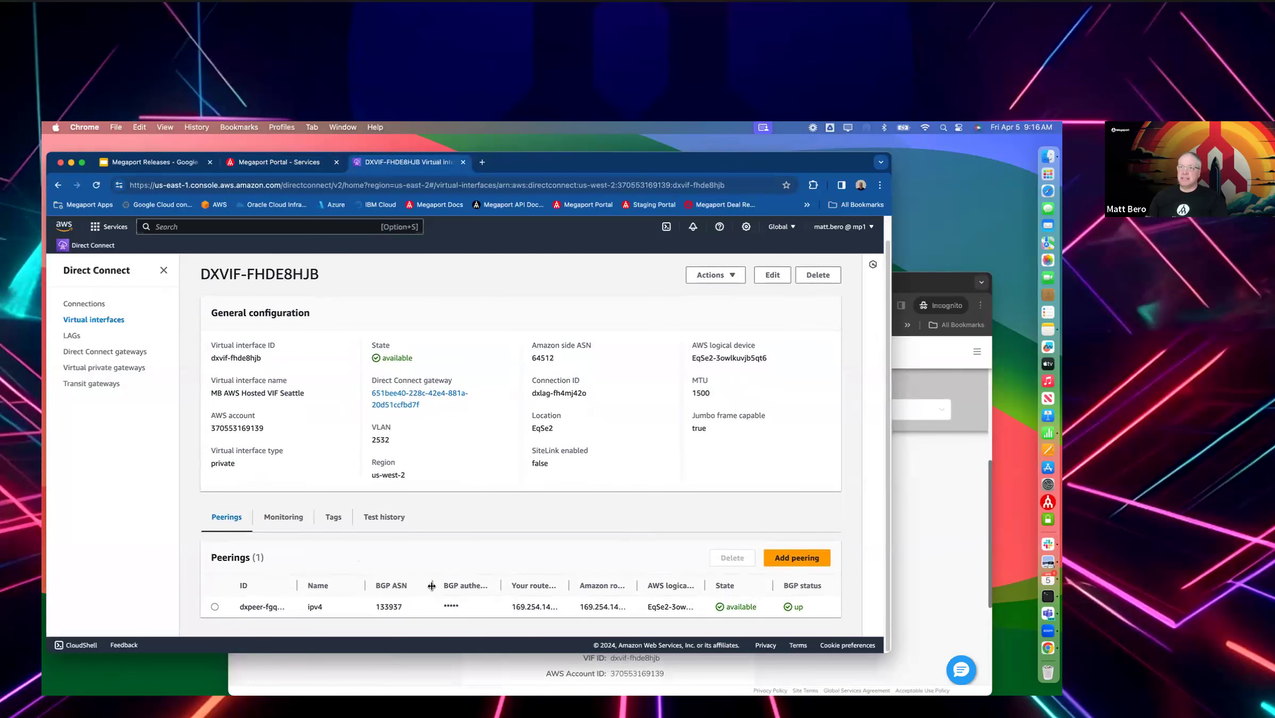
click(284, 161)
mouse_move(560, 455)
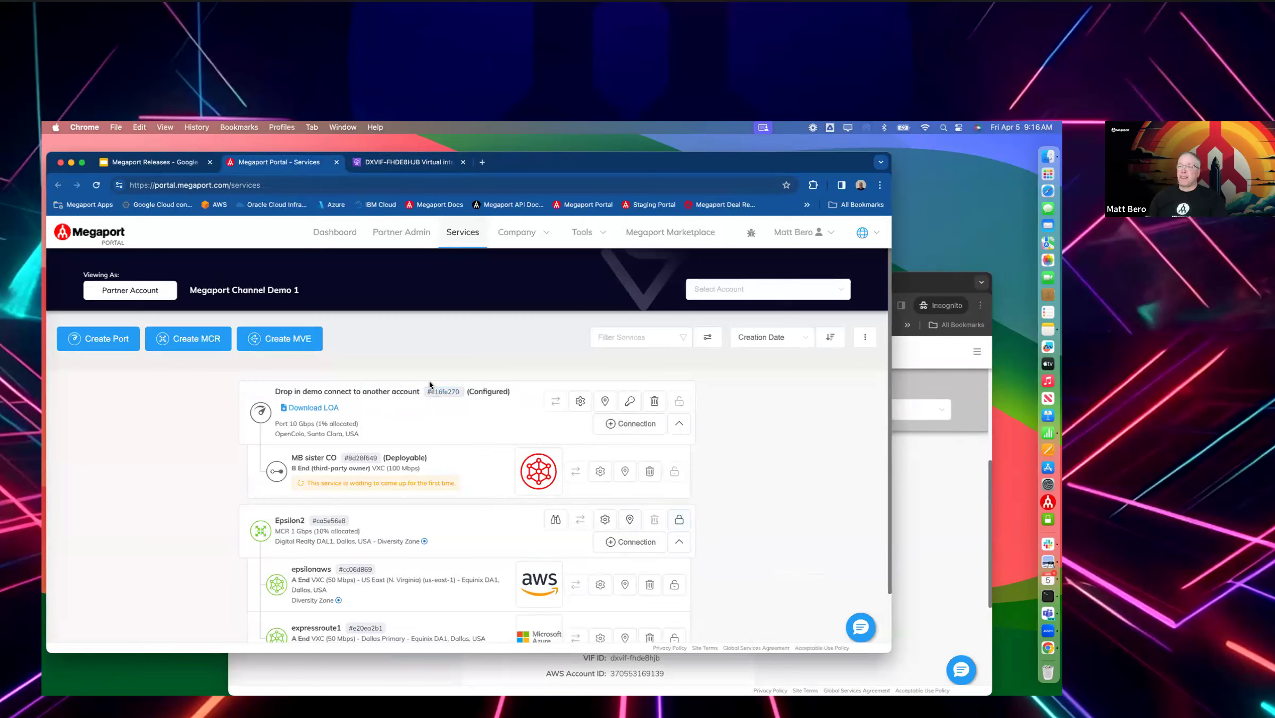
Start a new MVE order and search the MVE locations for "sea"
click(284, 346)
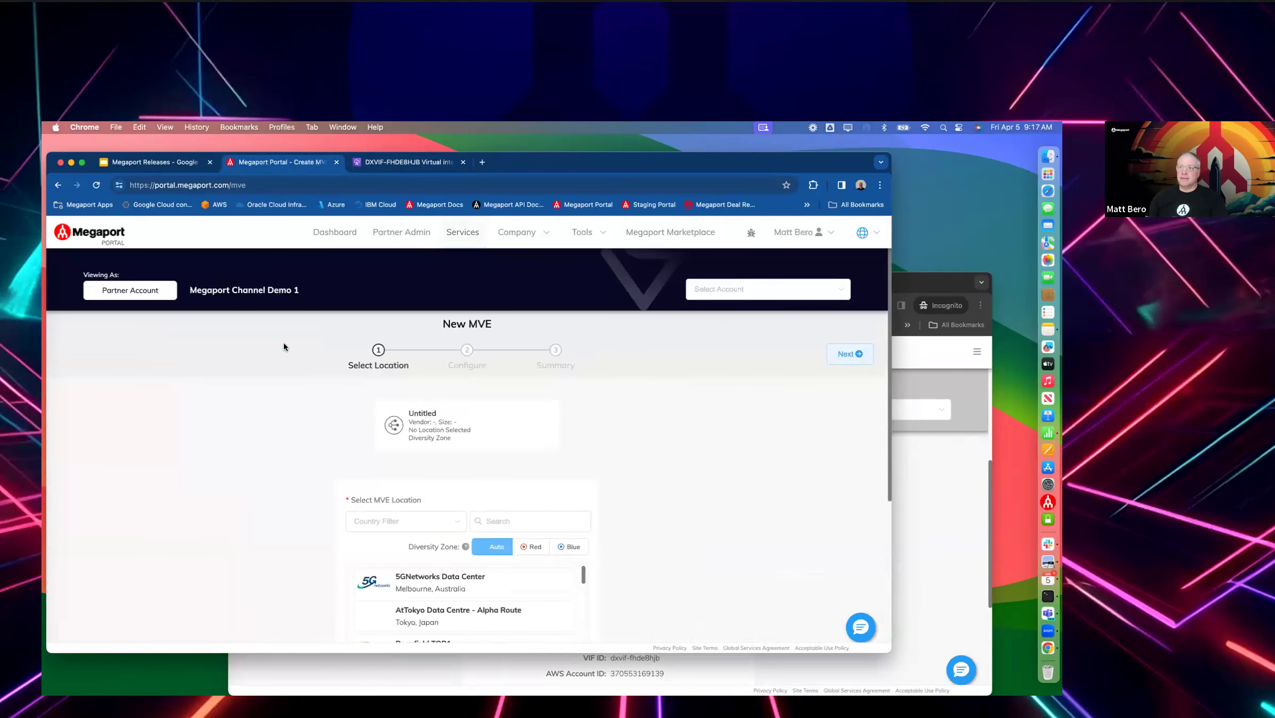
click(519, 519)
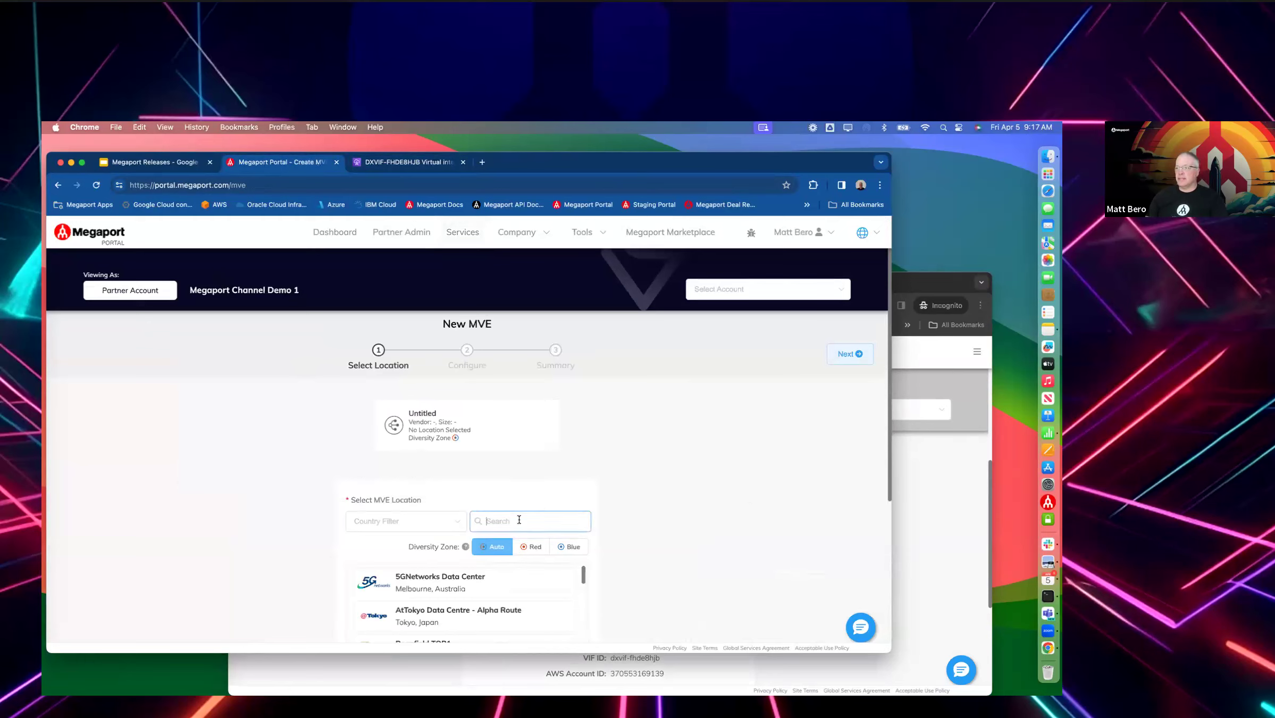
text(se)
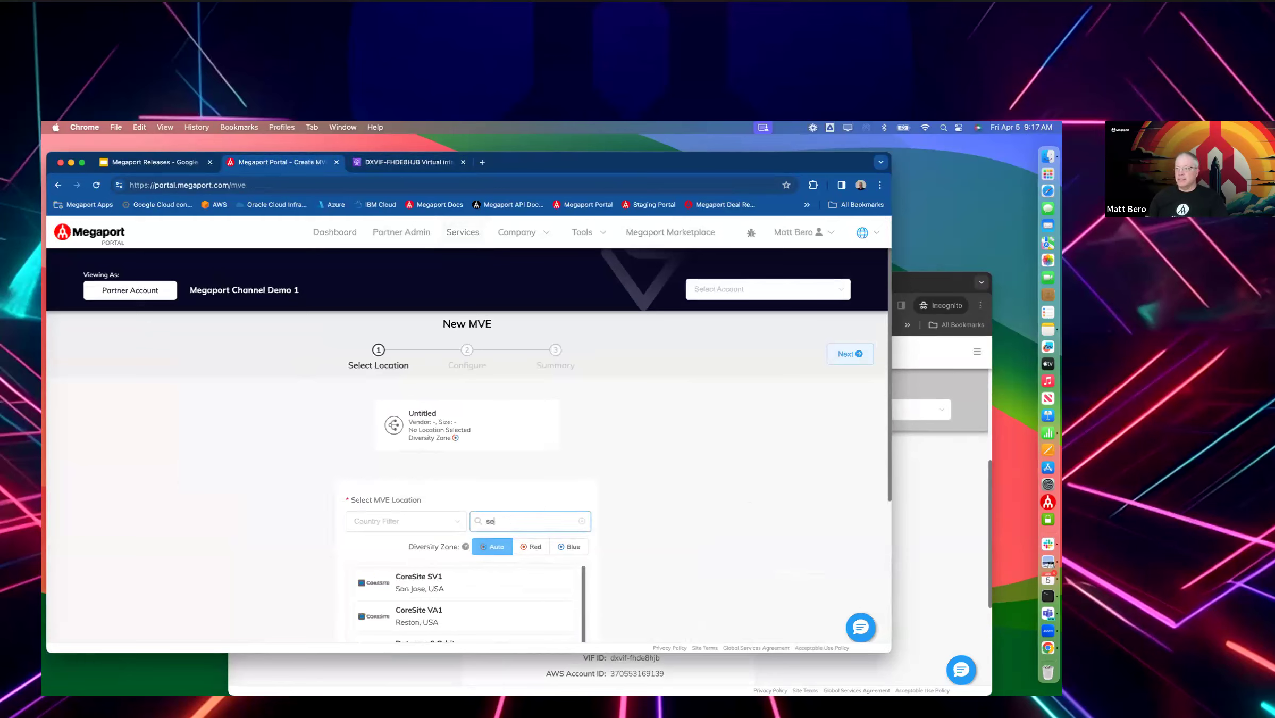
text(a)
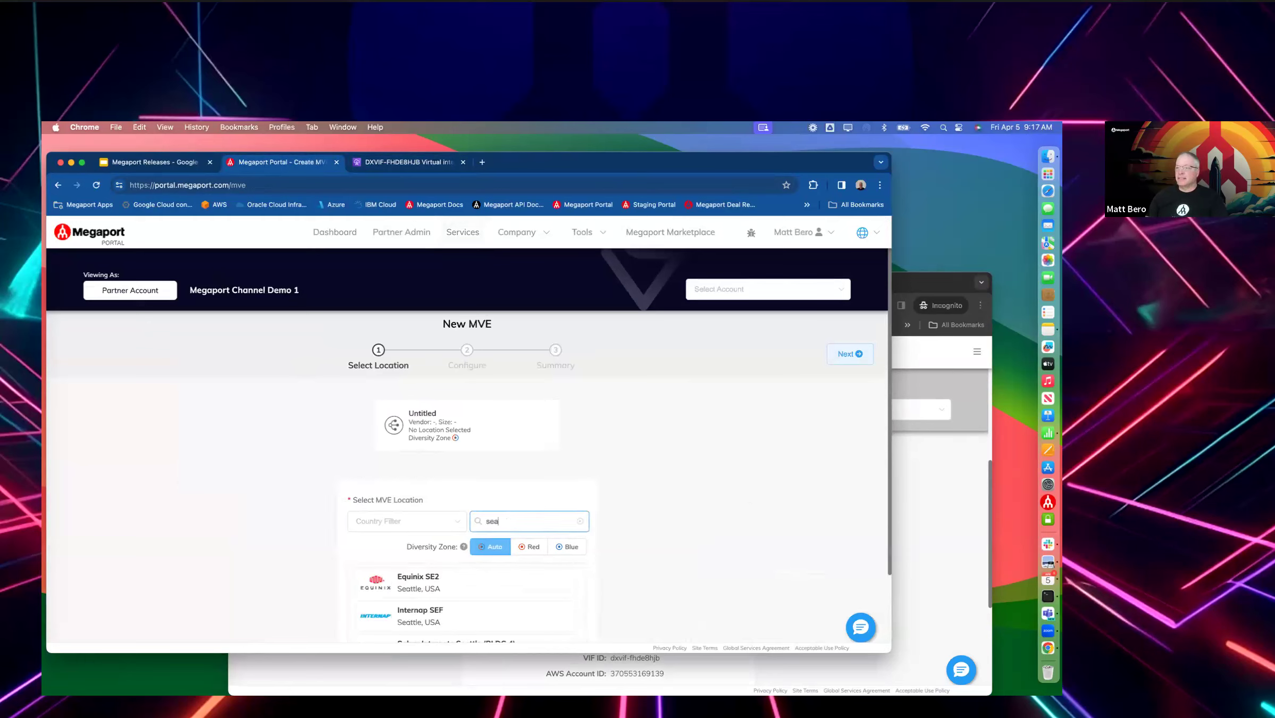
Filter the MVE locations to the Blue diversity zone and try Sabey Intergate Seattle (BLDG 4)
click(569, 547)
scroll(682, 550, down, 1)
click(460, 572)
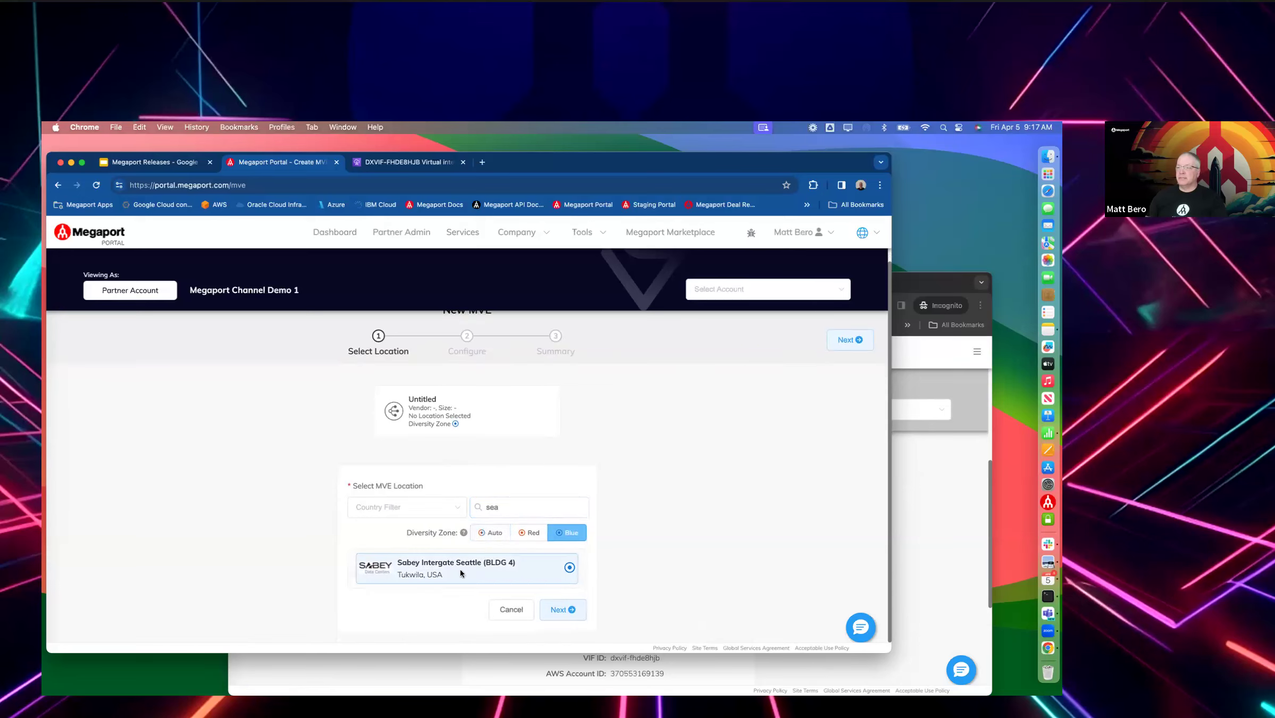
Filter the MVE locations to the Red diversity zone, choose Internap SEF in Seattle and continue to the MVE configuration
click(527, 532)
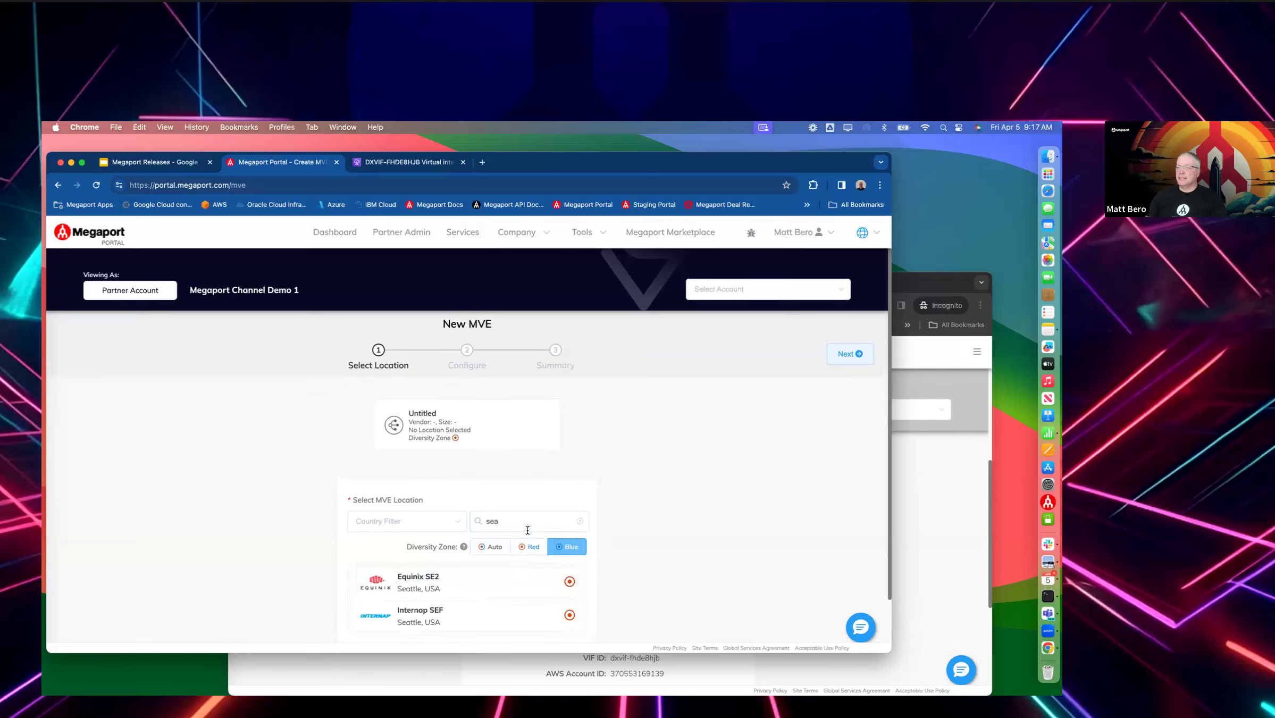
scroll(495, 565, down, 1)
click(496, 565)
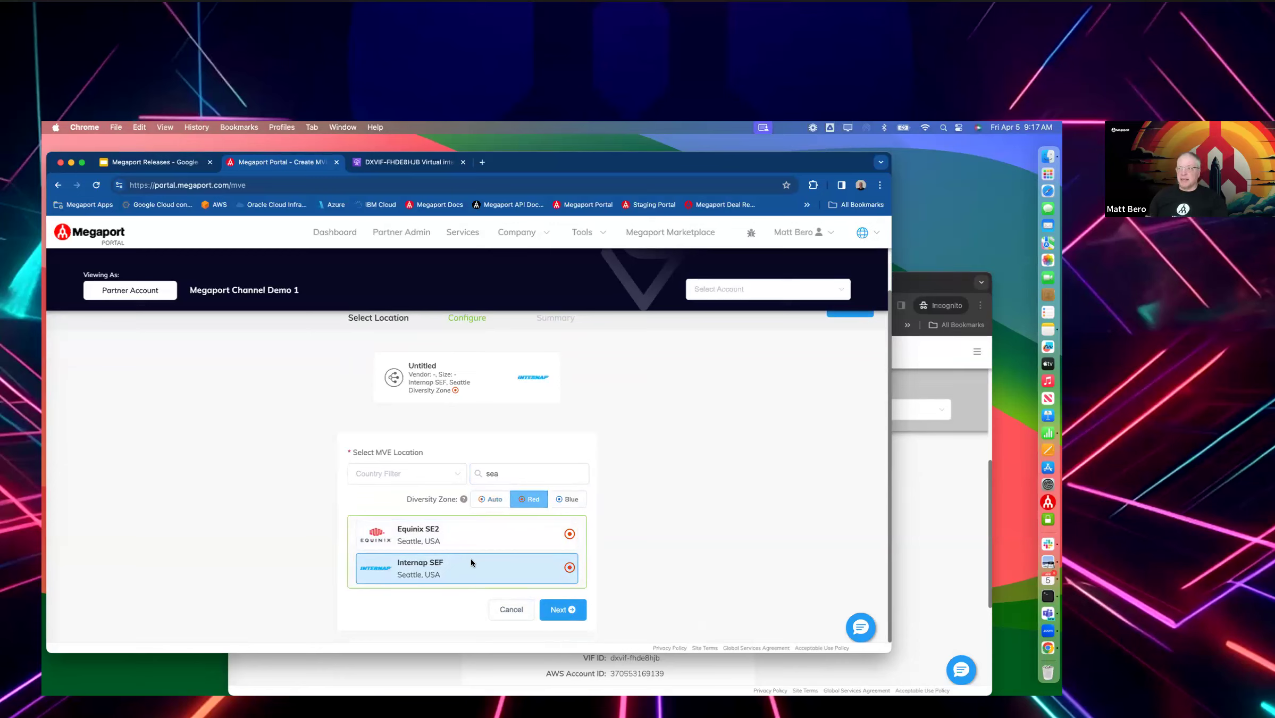
click(568, 609)
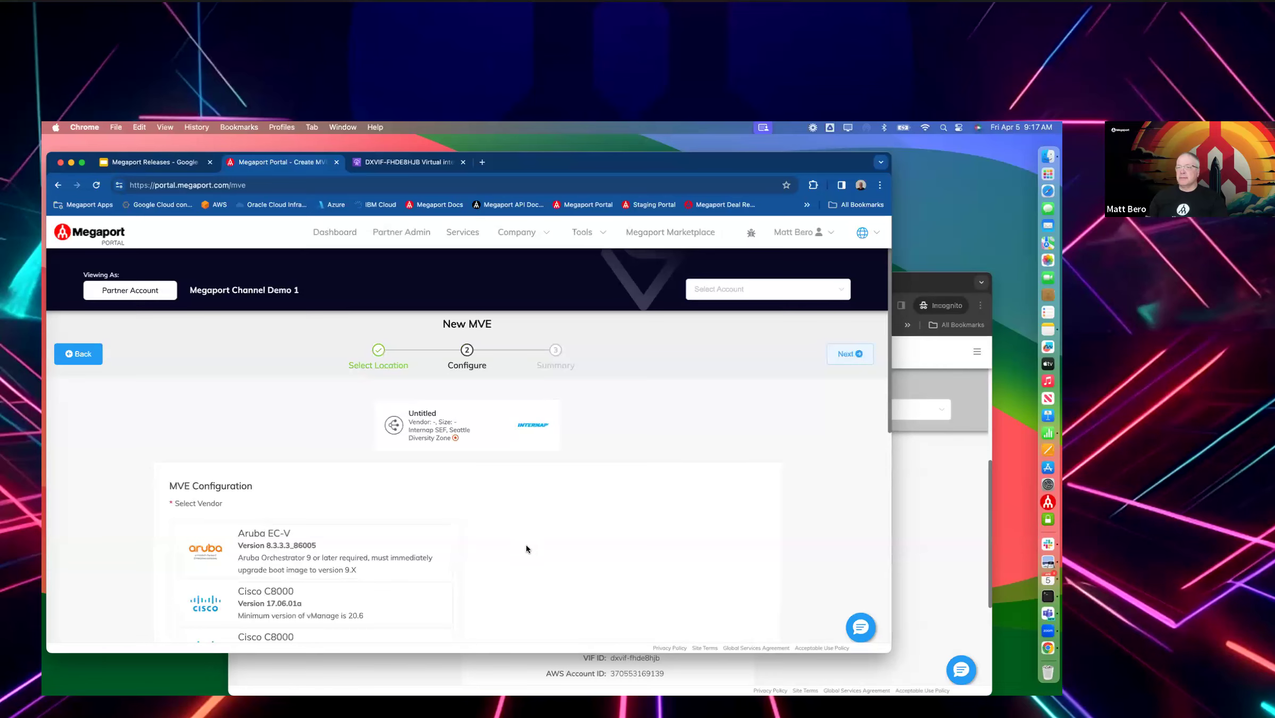
Choose Fortinet FortiGate-VM version 7.4.3 as the vendor, name the MVE "MB Test" and set its size to MVE 2/8
scroll(526, 545, down, 10)
click(317, 512)
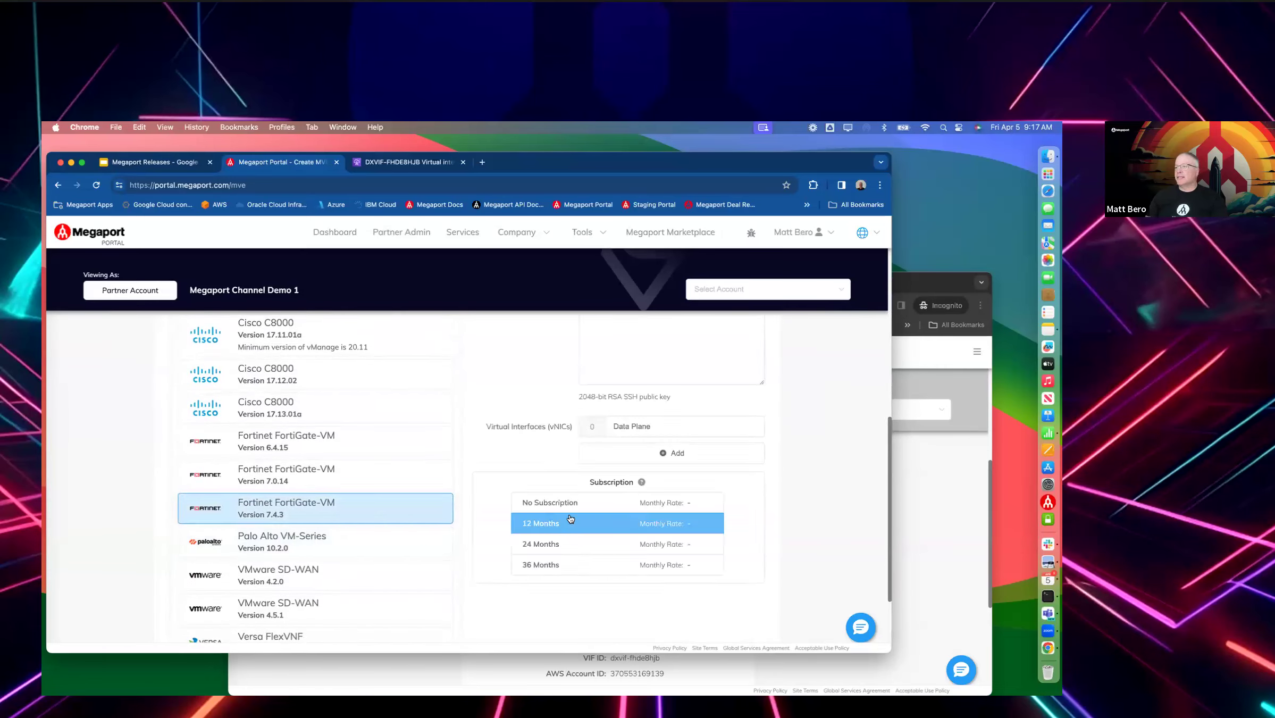
scroll(570, 513, up, 5)
click(599, 426)
text(MB Test)
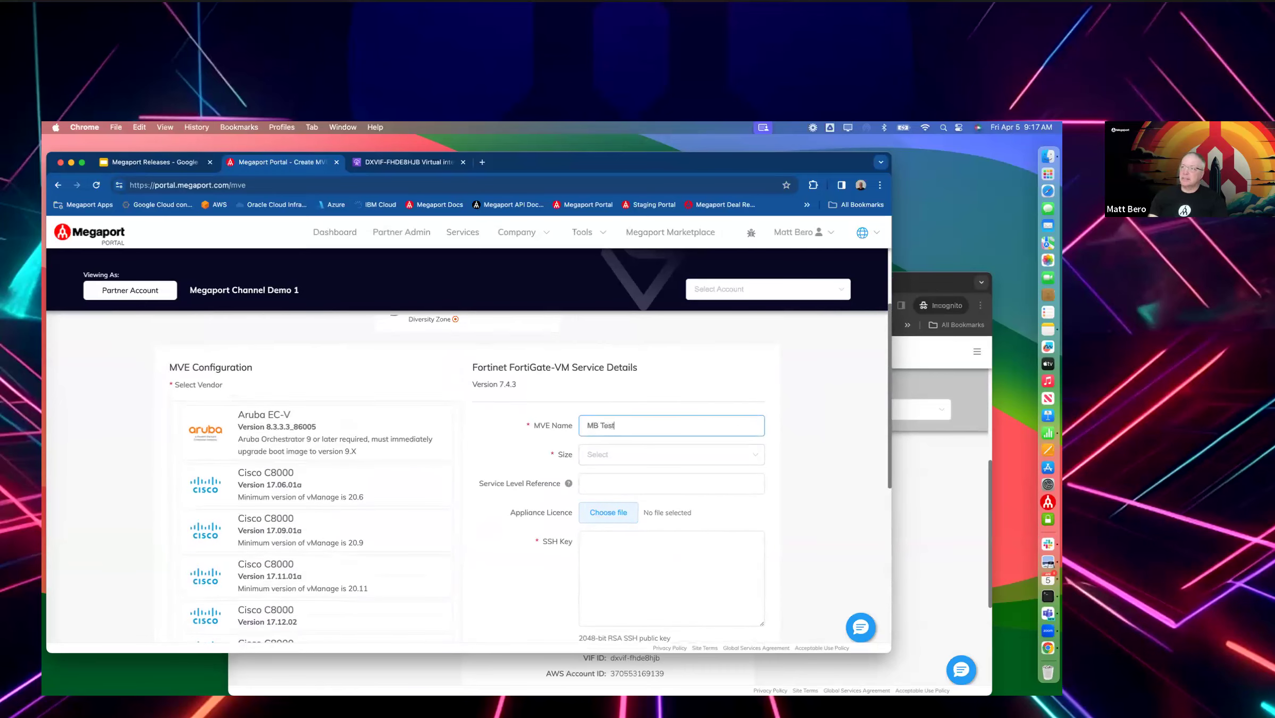
click(606, 460)
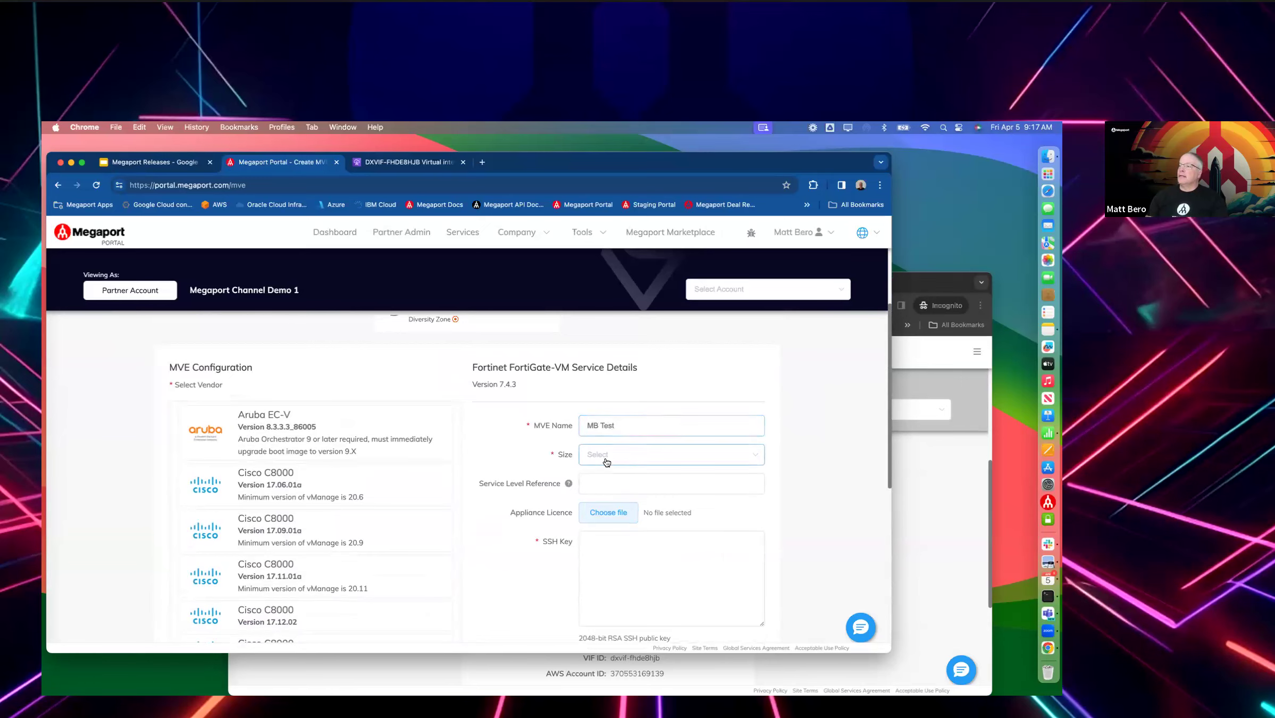
click(612, 482)
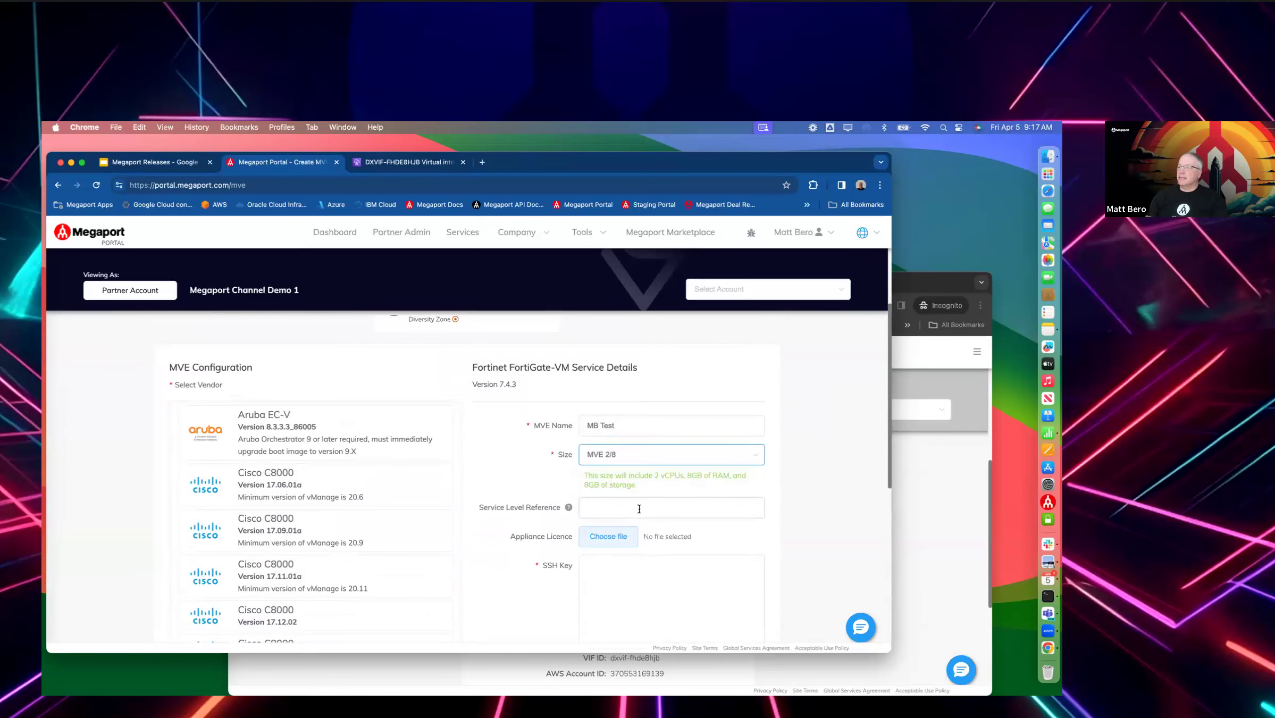
Upload the .lic appliance licence file from the OEM/Fortinet folder and paste the SSH public key into the SSH Key field
click(607, 537)
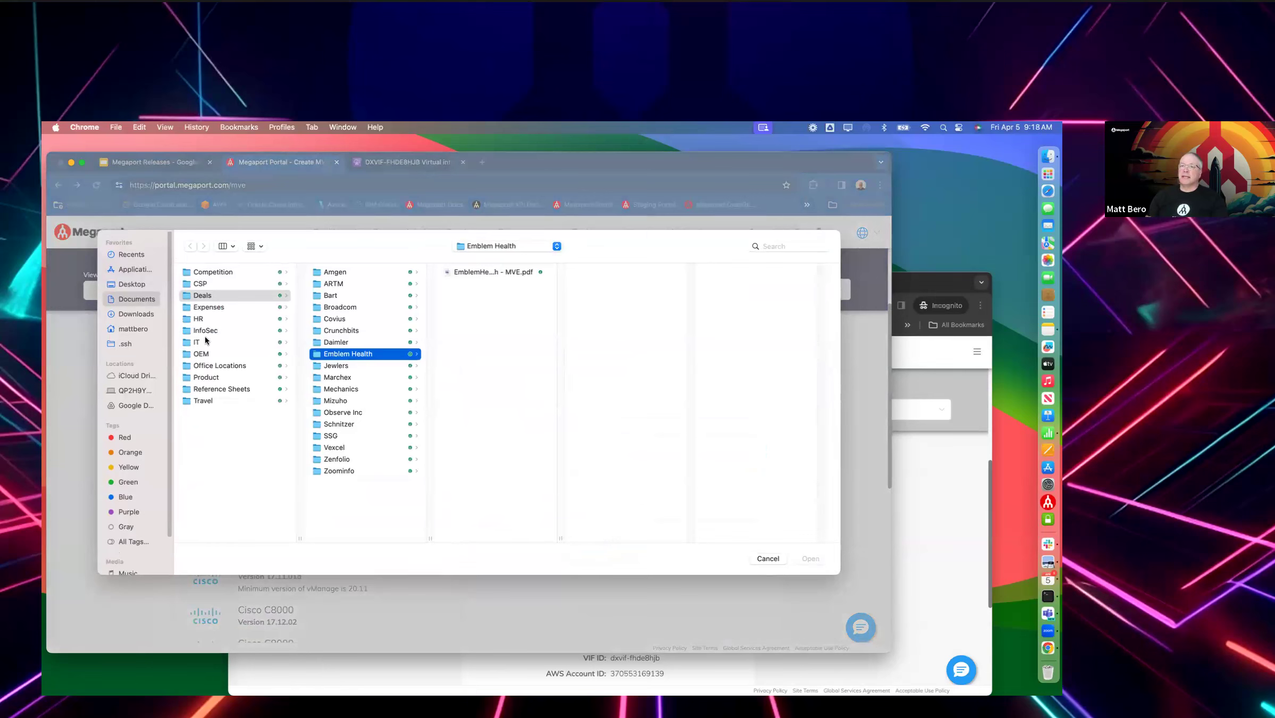
click(205, 354)
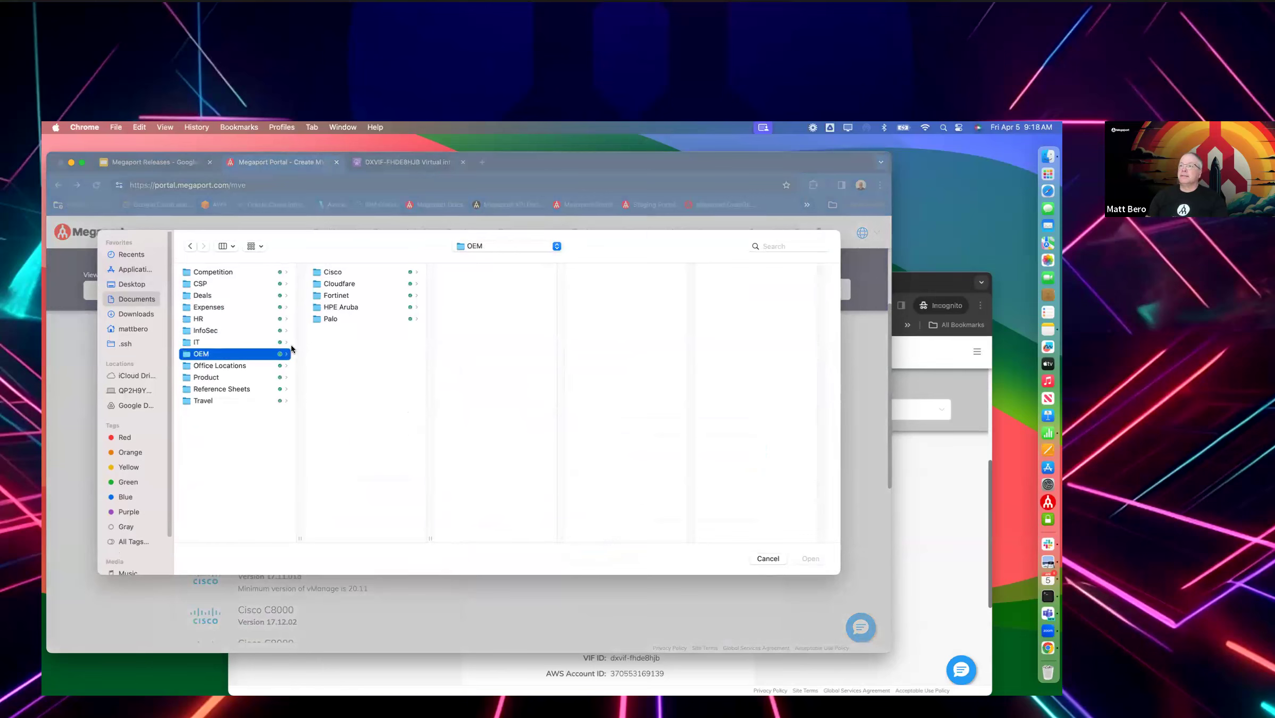
click(340, 295)
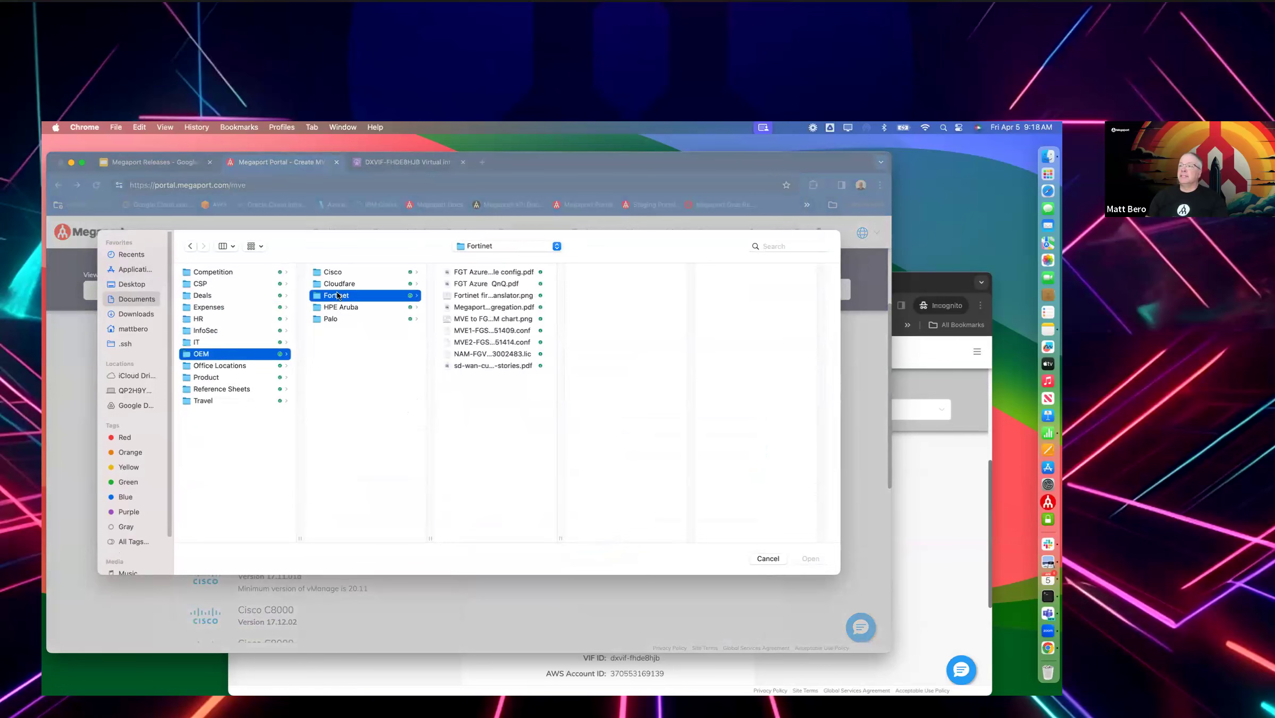
click(472, 354)
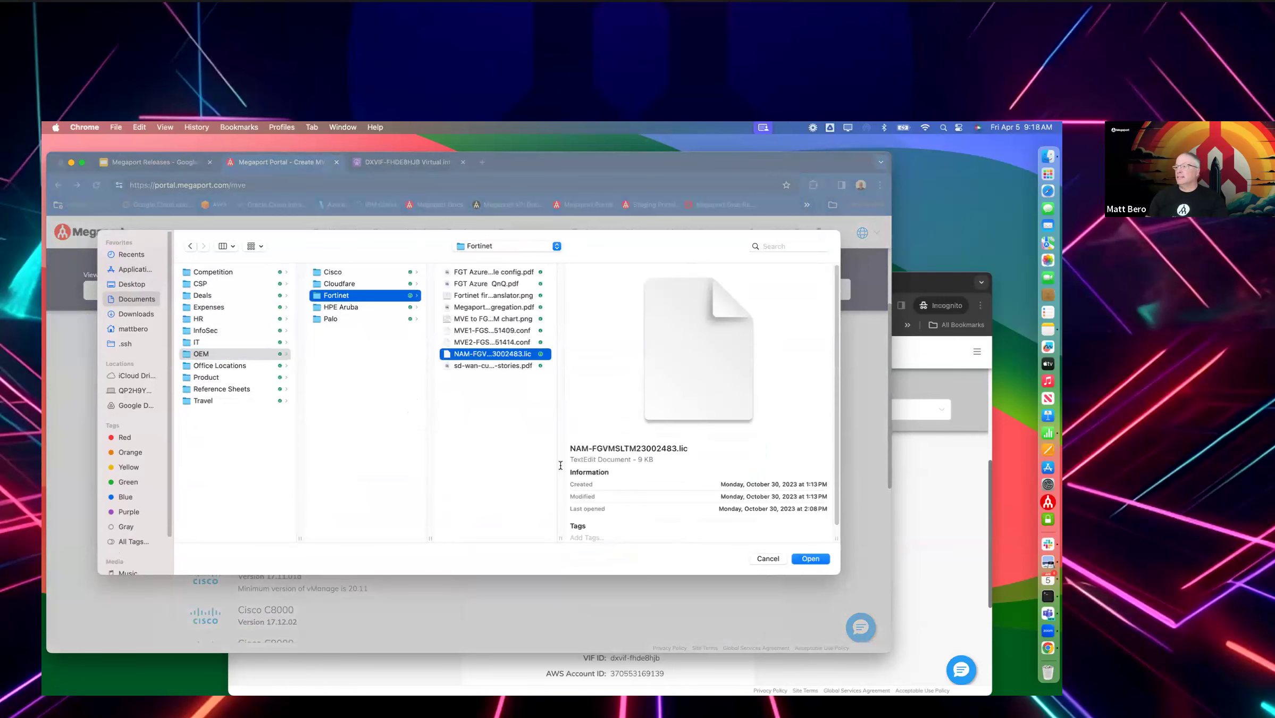
click(817, 559)
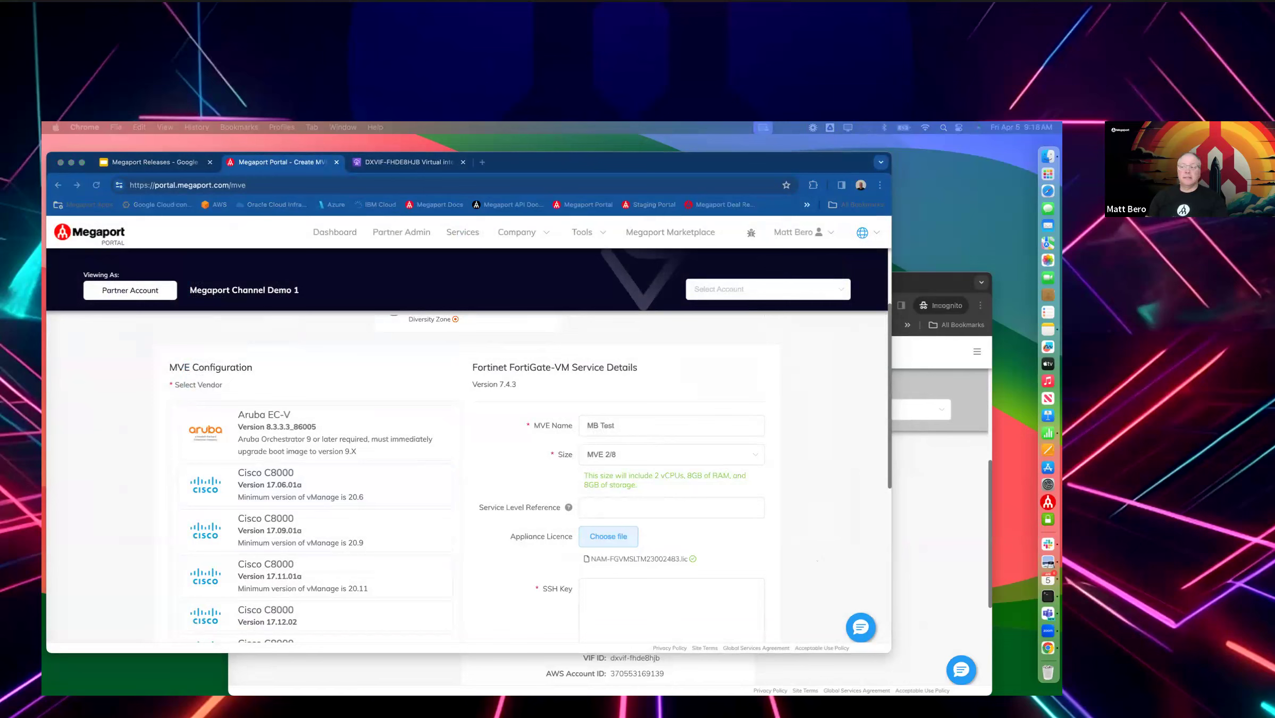
right_click(618, 586)
click(636, 580)
Add four virtual interfaces, vNIC 1 to vNIC 4, to the FortiGate MVE
scroll(804, 596, down, 5)
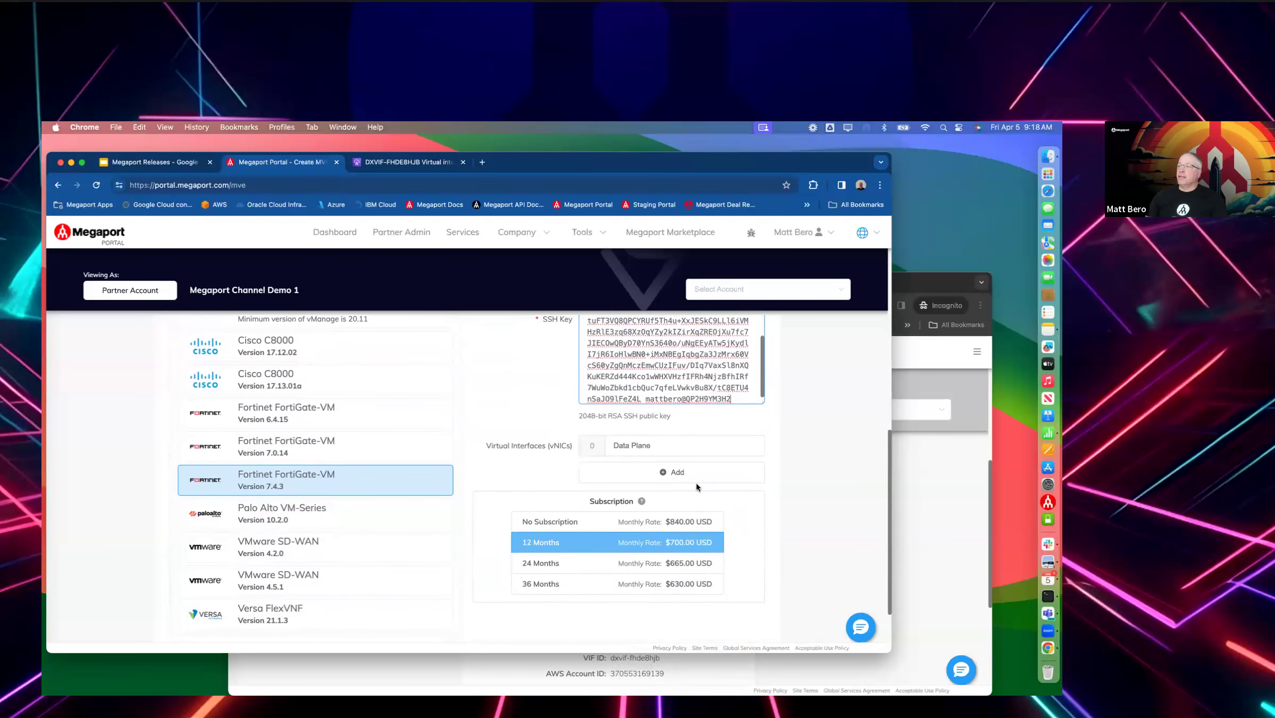
click(663, 472)
click(662, 500)
click(659, 533)
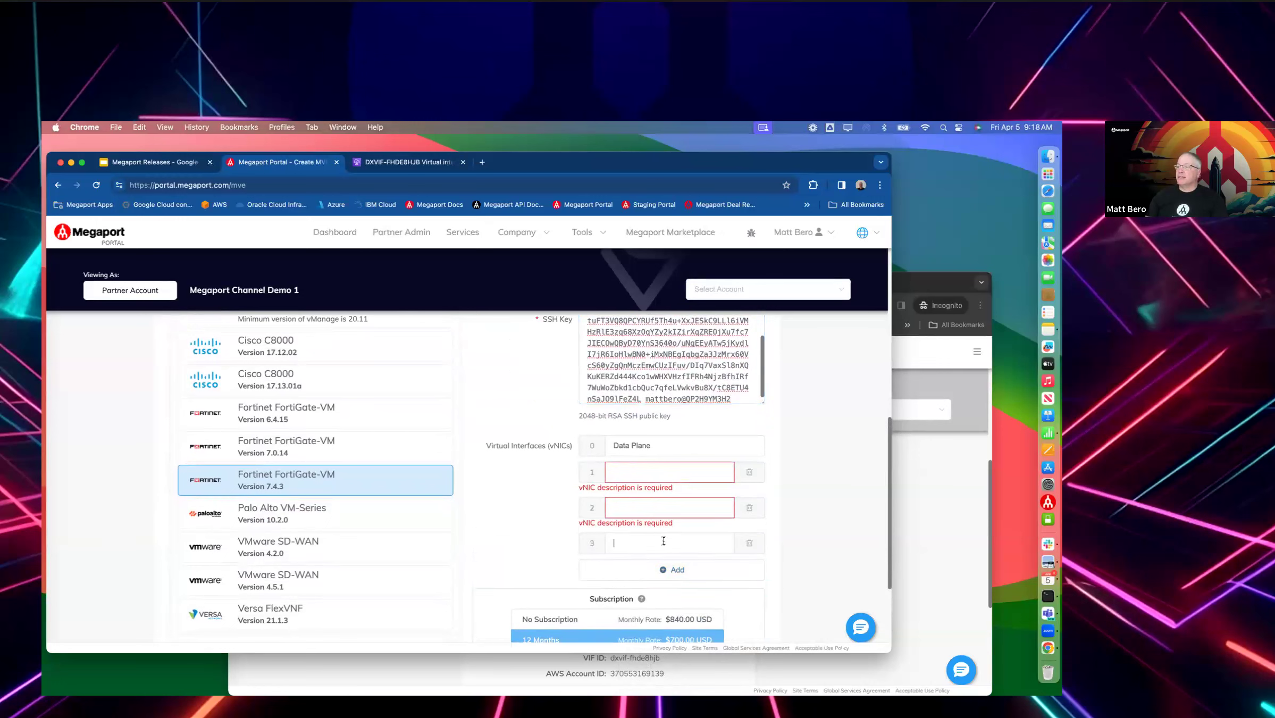
click(665, 578)
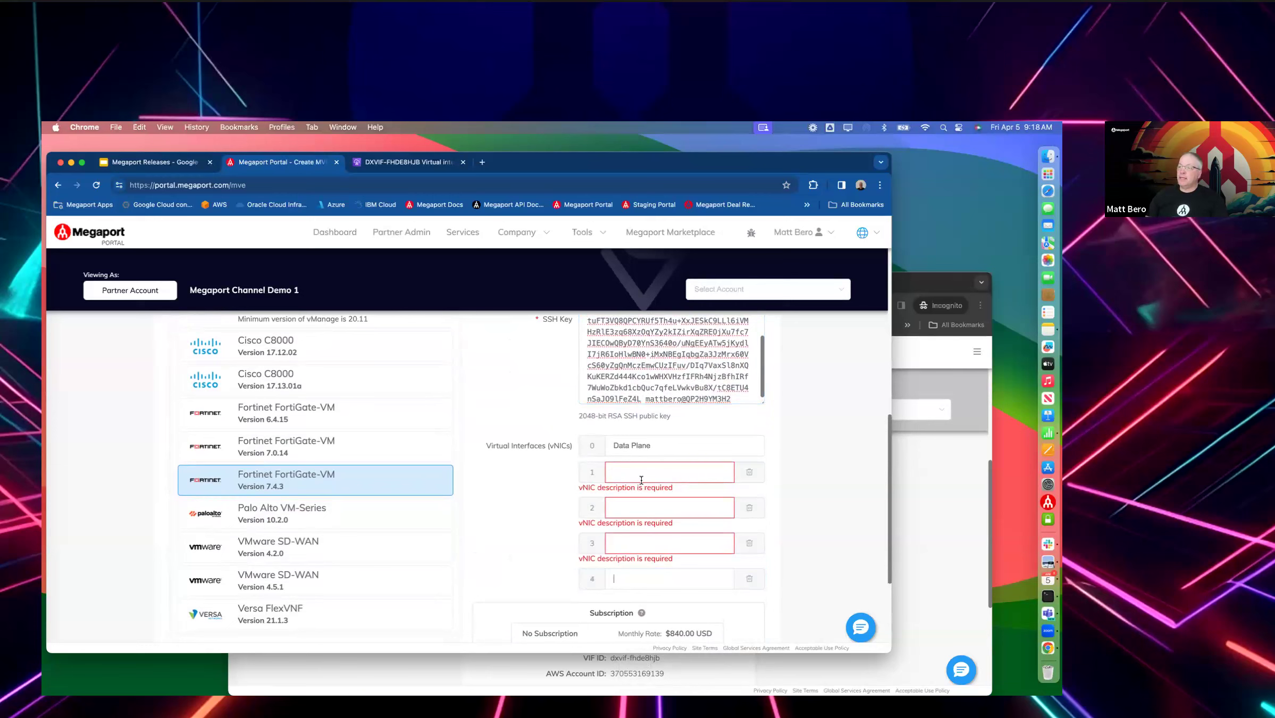
Replace the description of vNIC 0 with "Port 1 management"
click(671, 445)
key(BackSpace)
key(BackSpace)
key(BackSpace)
key(BackSpace)
key(BackSpace)
key(BackSpace)
key(BackSpace)
key(BackSpace)
key(BackSpace)
key(BackSpace)
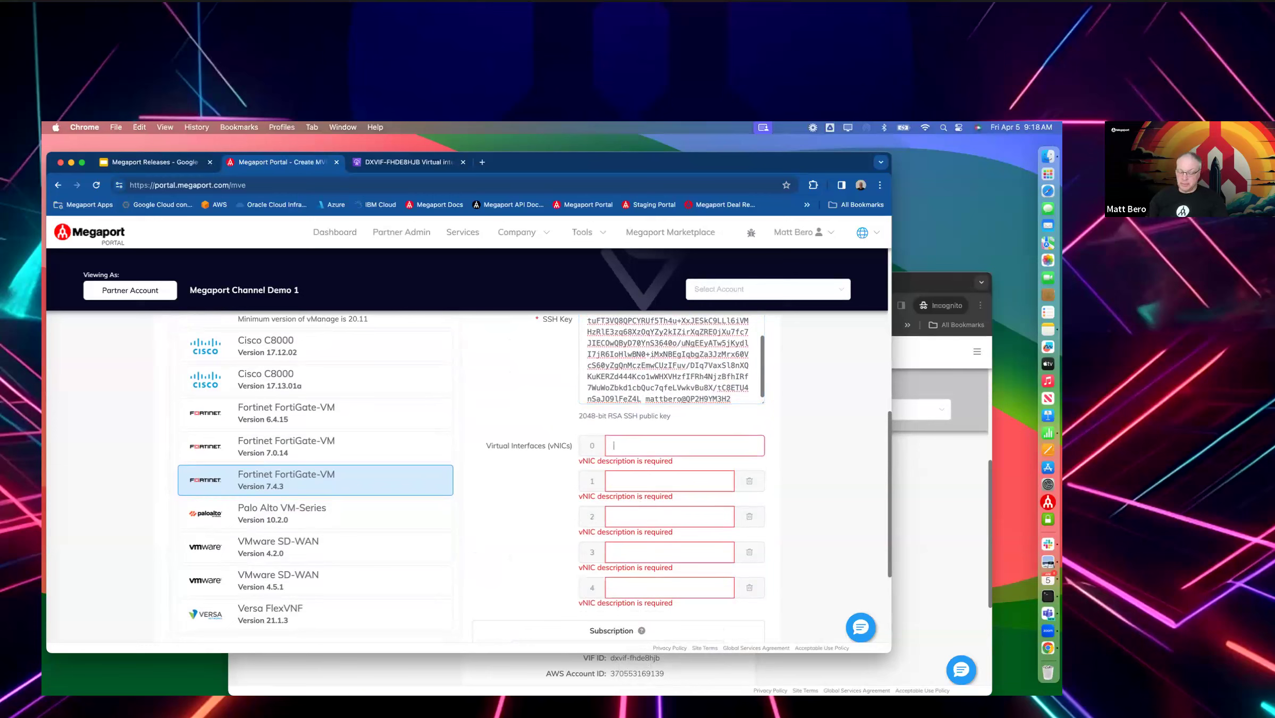
text(Port 1)
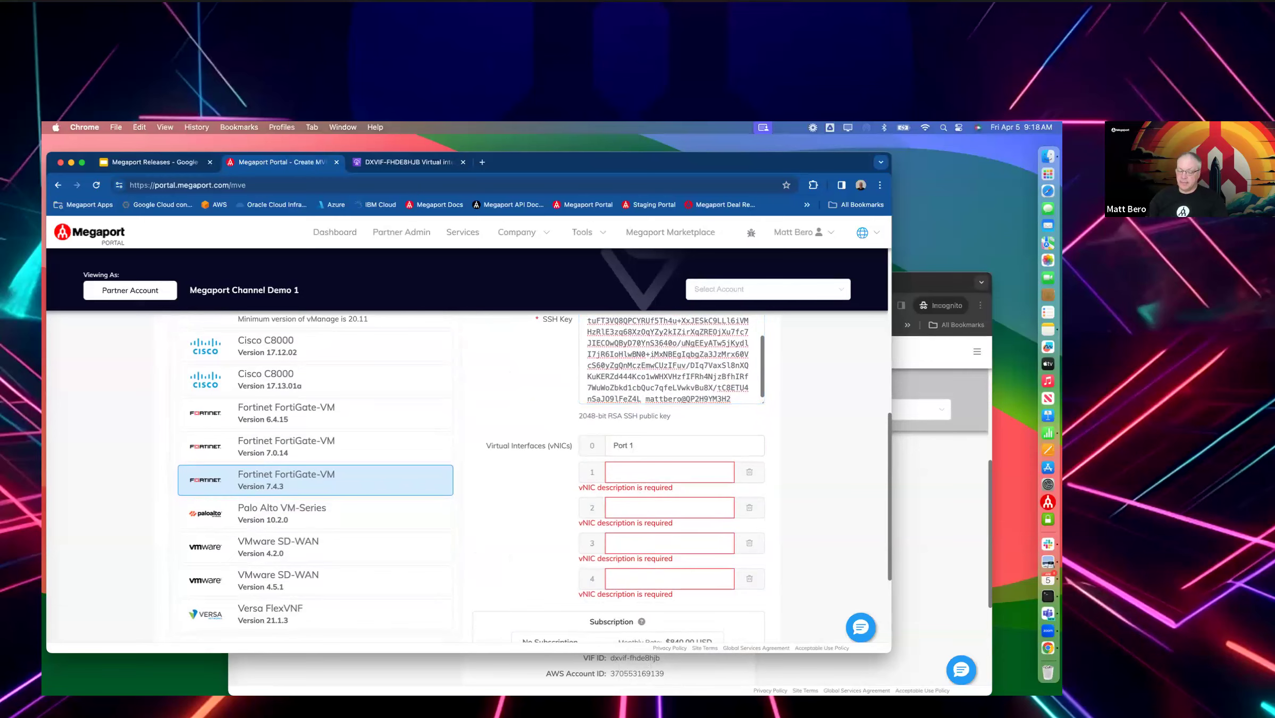
text( management)
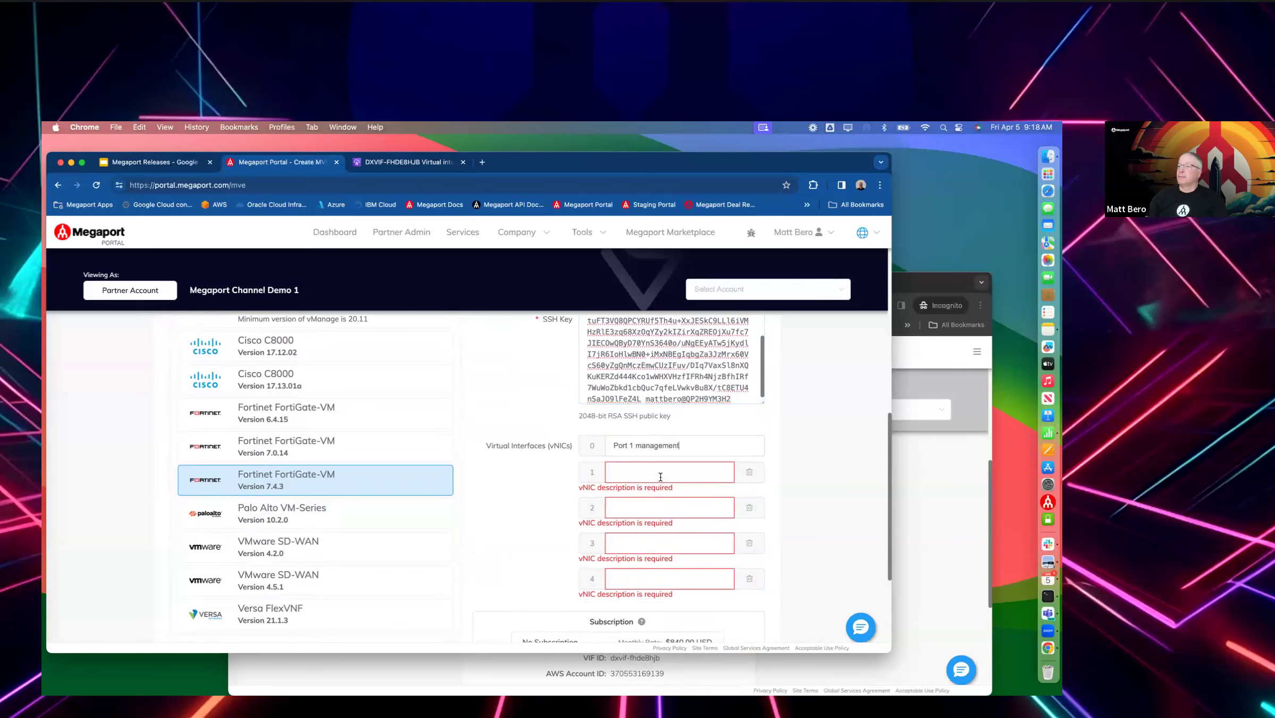
Set the description of vNIC 1 to "Port 2 Cloud"
text(Po)
text(rt2)
text( 2)
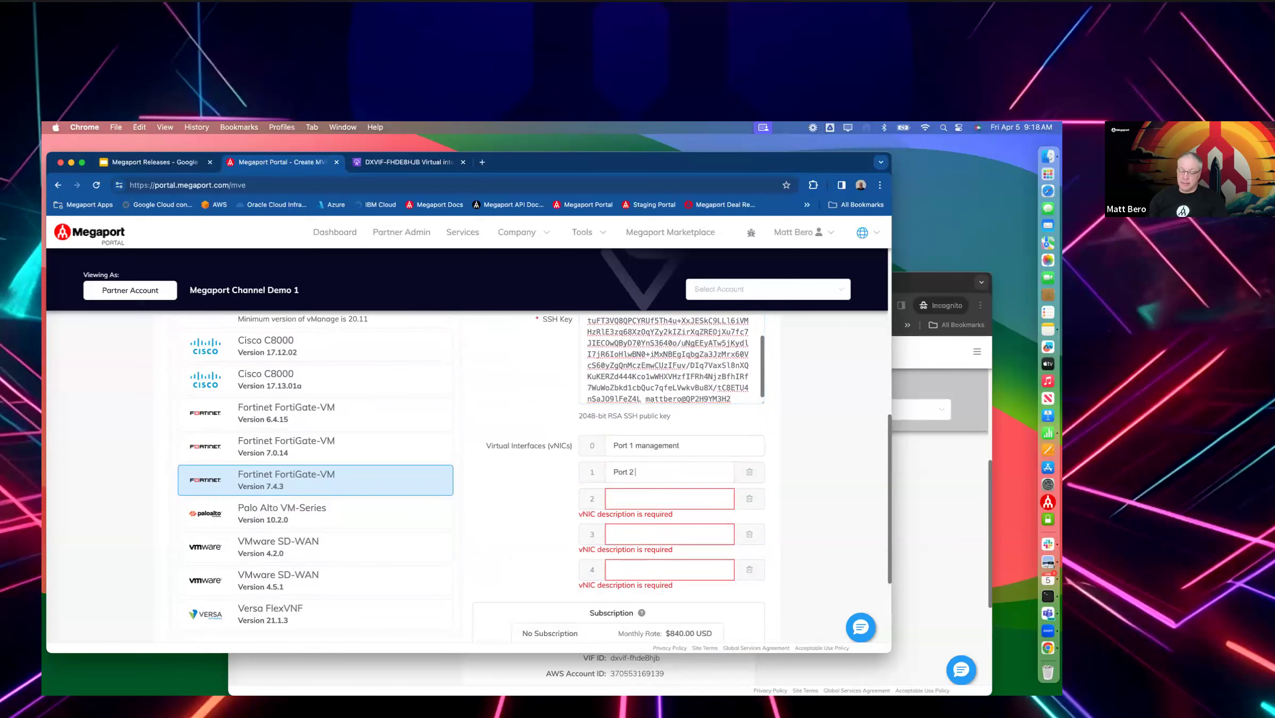
text( CSP)
text(loud)
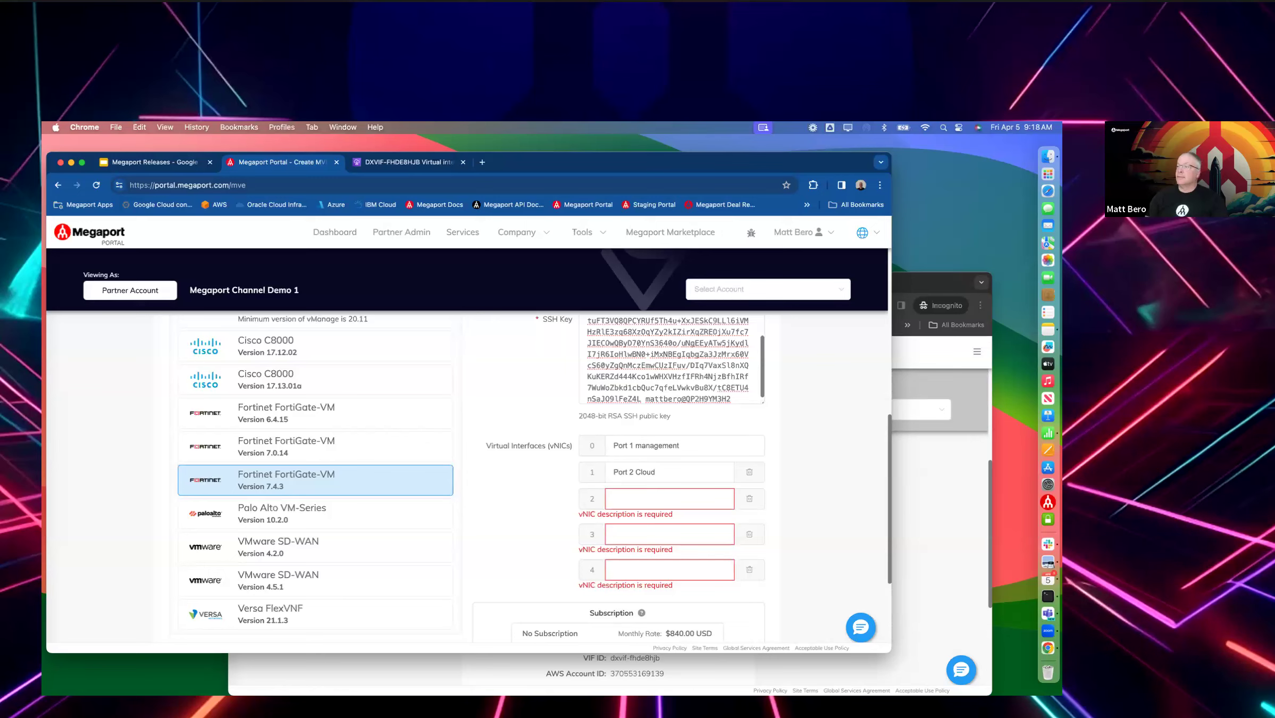
Set the description of vNIC 2 to "Port 3 DC/MPLS"
text(POrt 3)
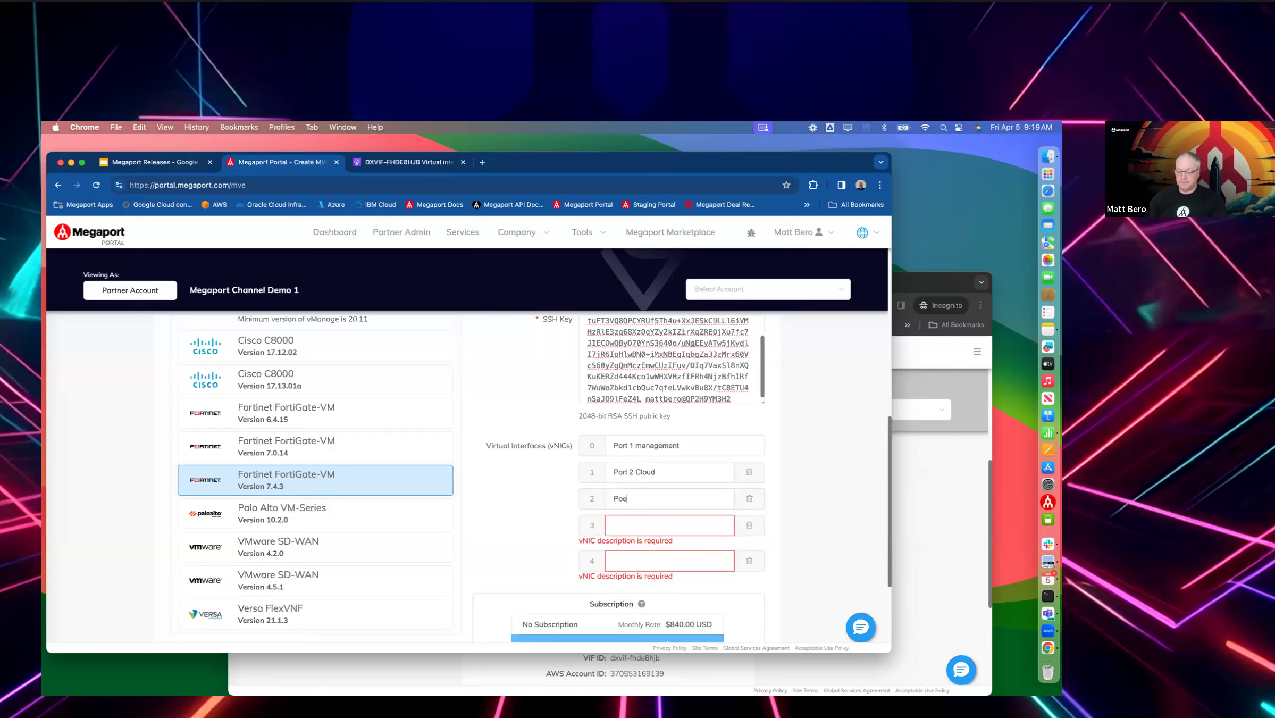
key(BackSpace)
text(rt 3 DC/MPLS)
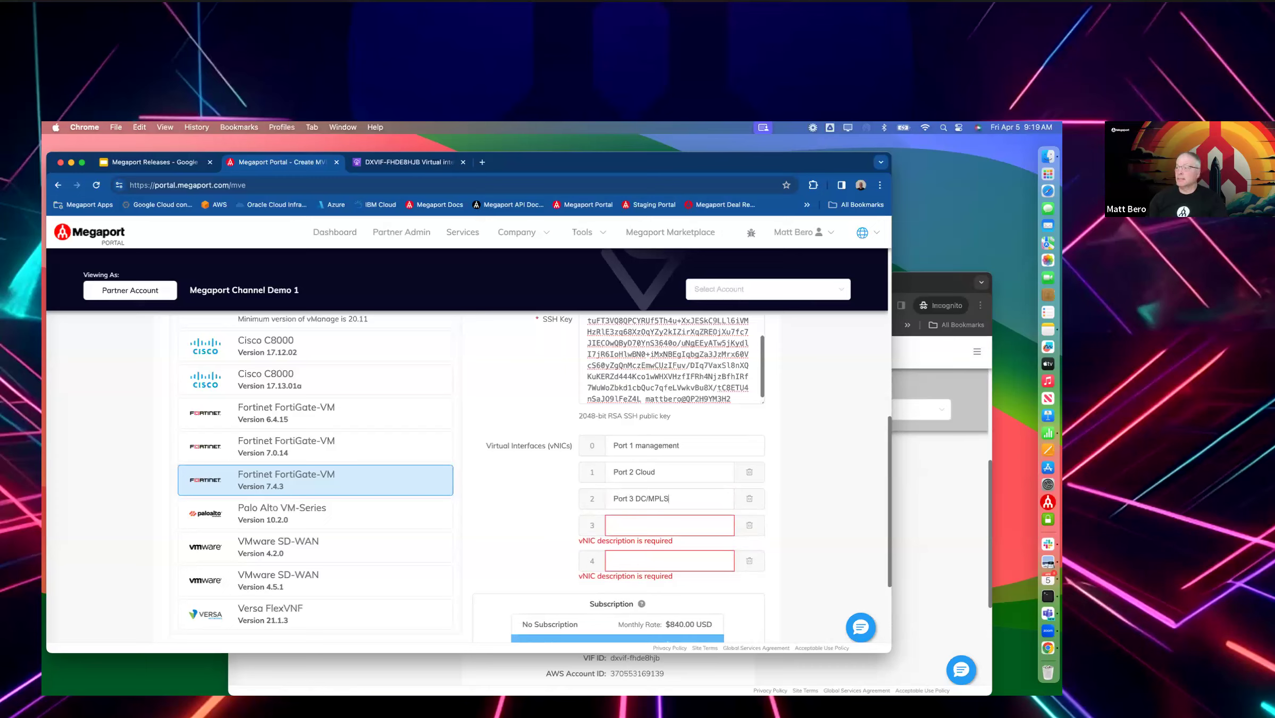
Set the description of vNIC 3 to "Port 4 HA" and of vNIC 4 to "Port 5 Future"
click(643, 528)
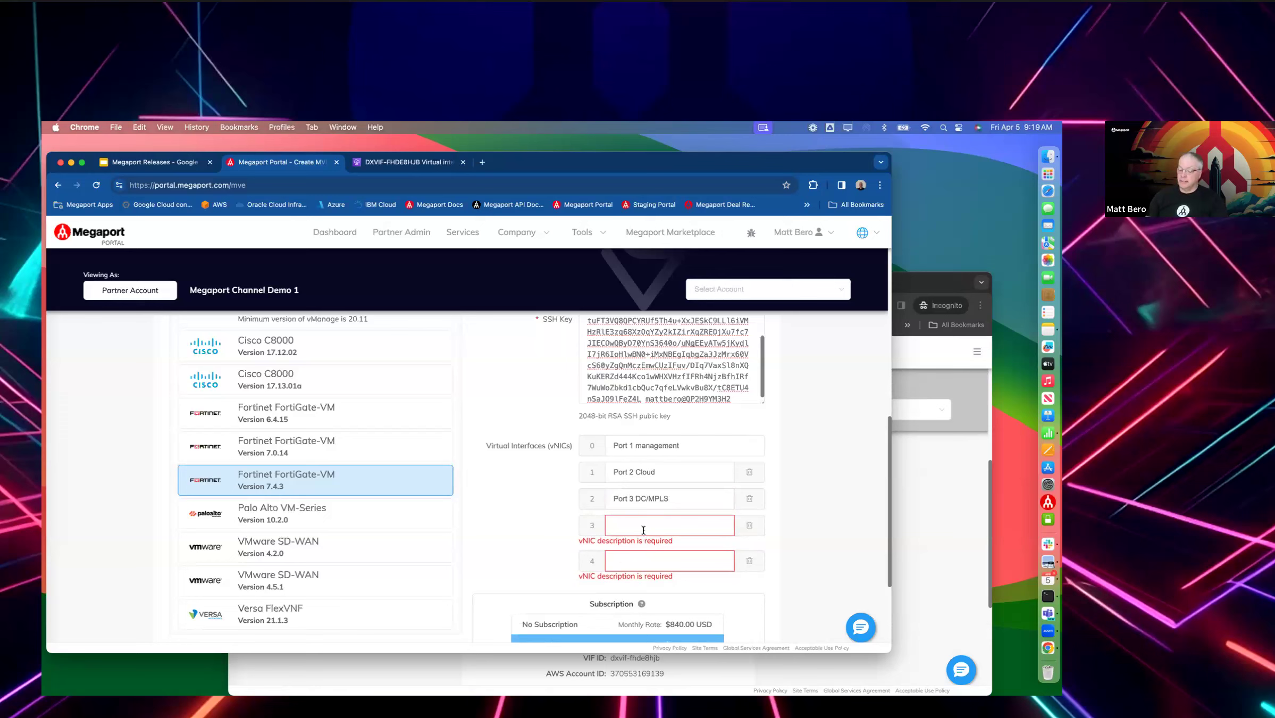
text(O)
key(BackSpace)
text(Po)
text(rt 3)
text(4)
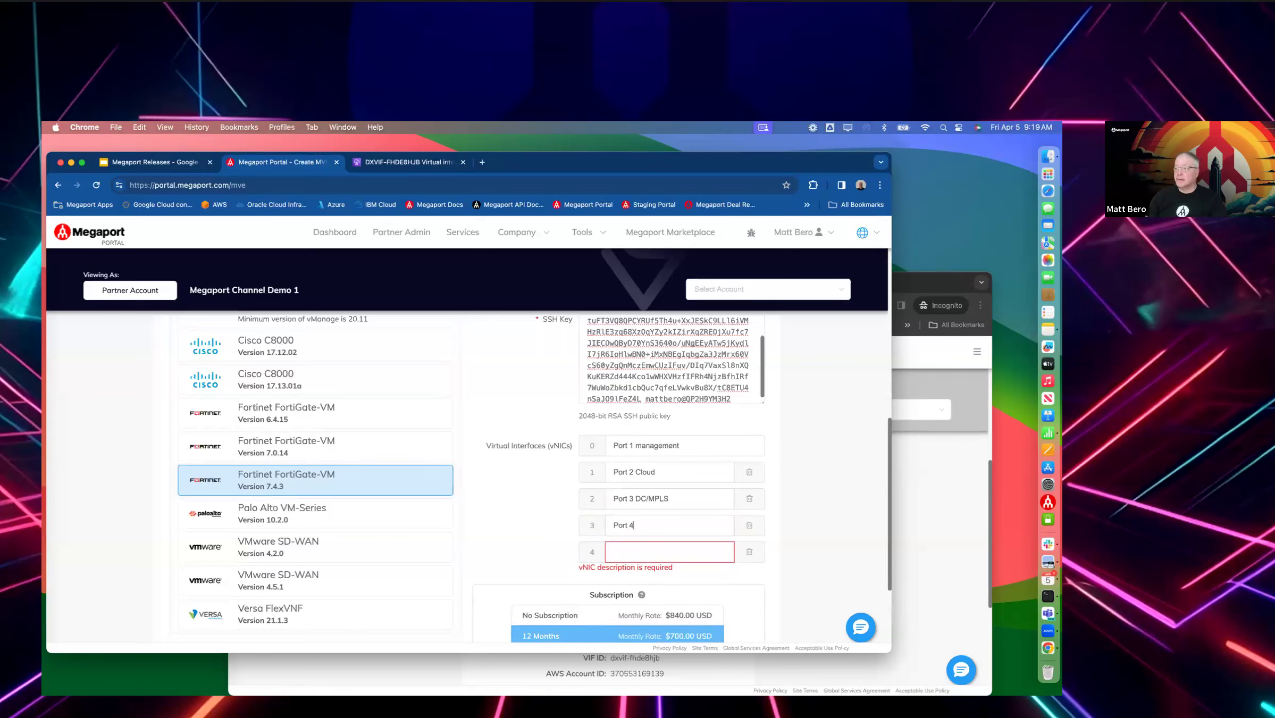
text( HA)
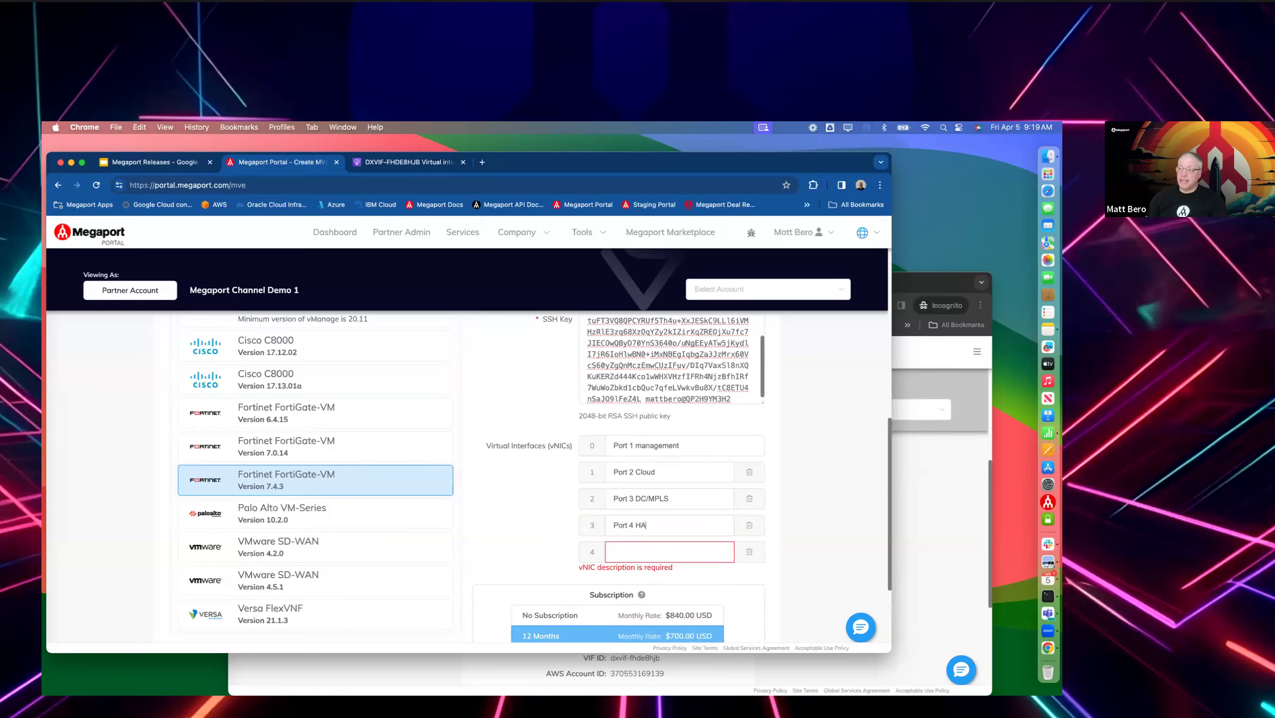
text(P)
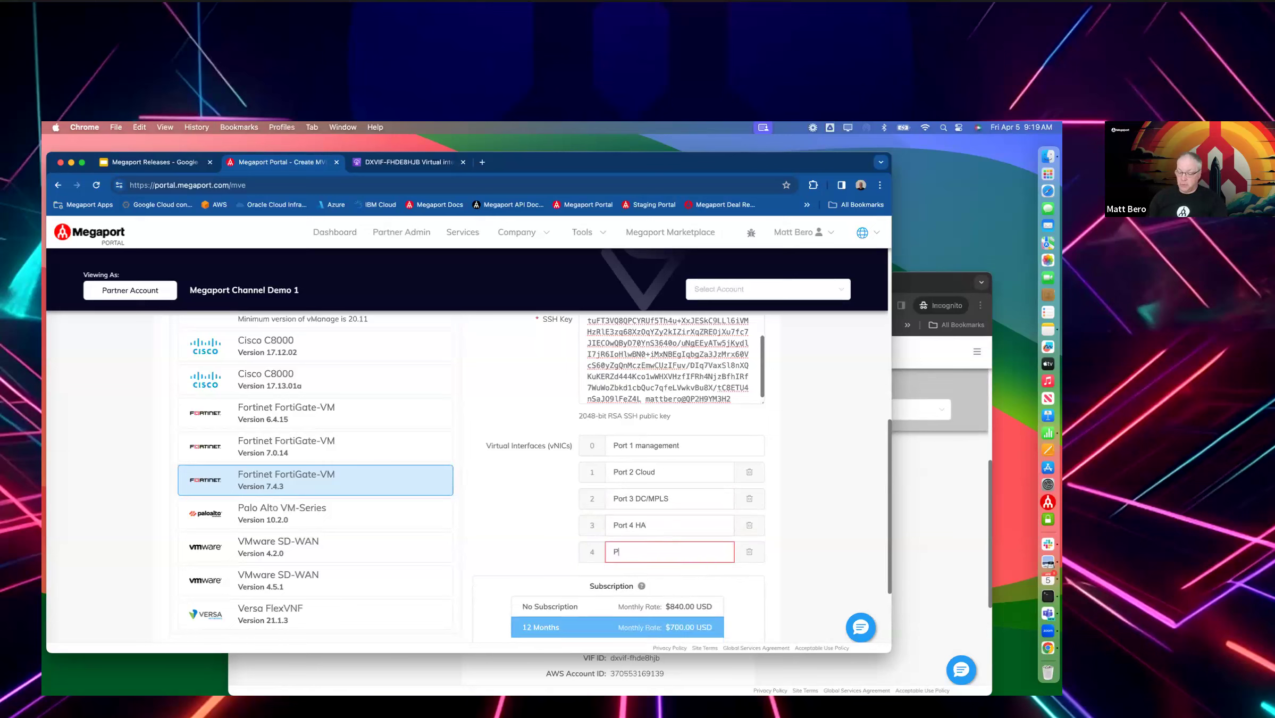
text(ort 5 Future)
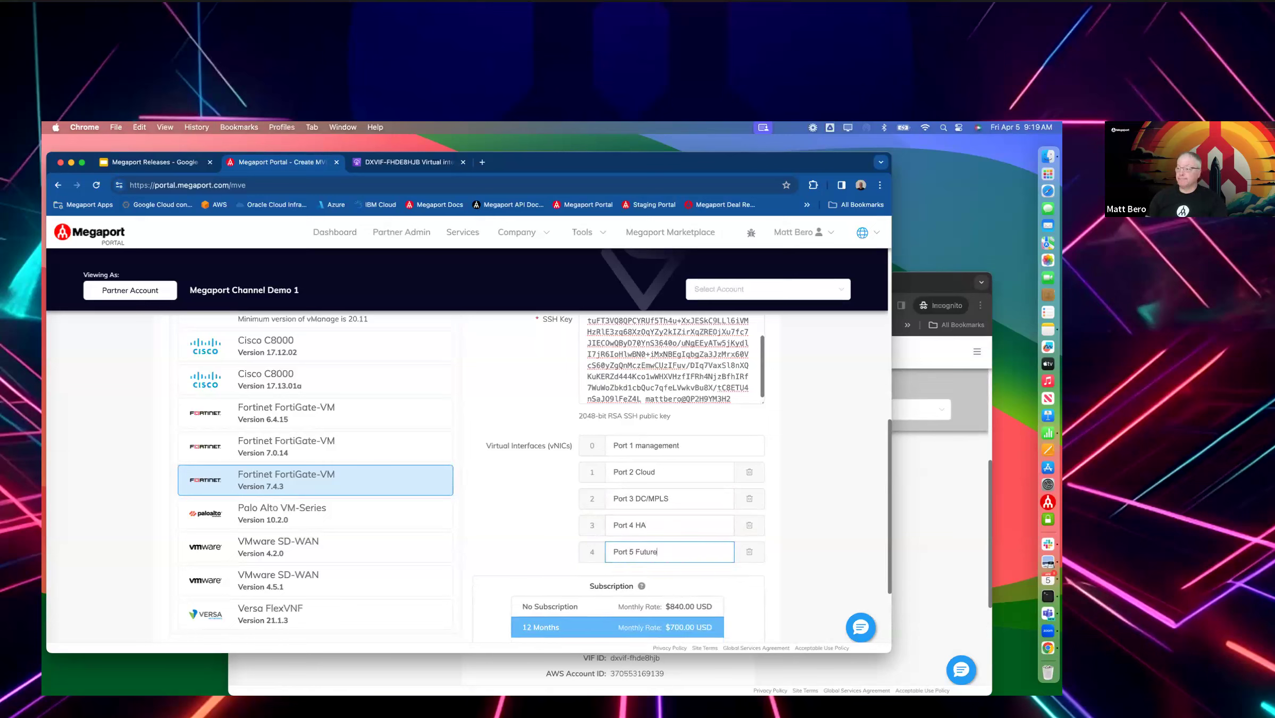
Choose No Subscription for the FortiGate MVE and continue to its summary
click(696, 606)
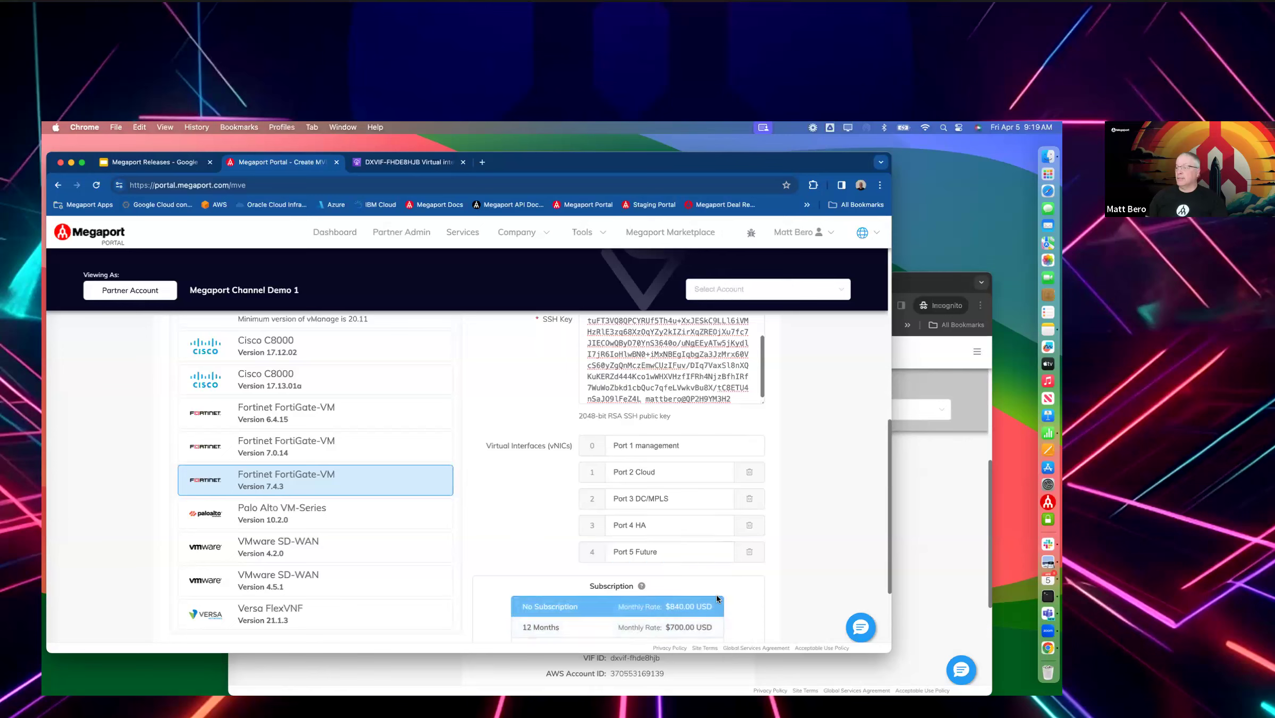
scroll(728, 590, down, 4)
click(751, 608)
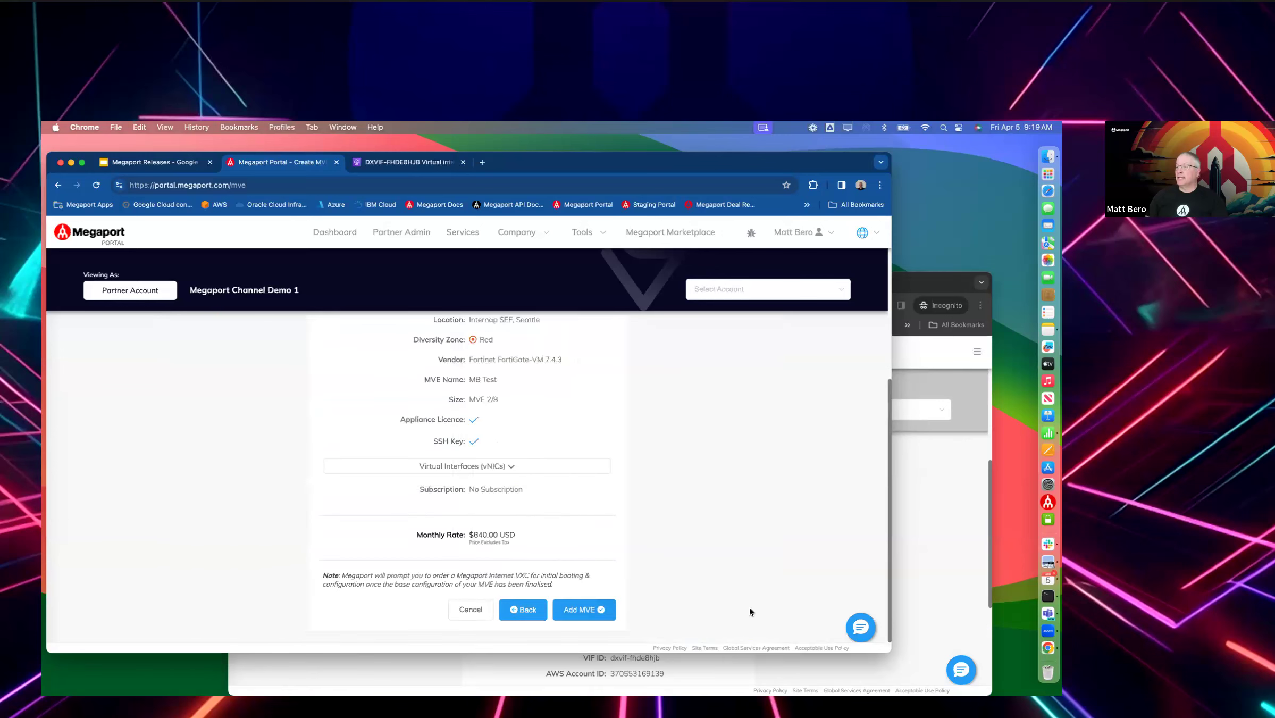
Review the summary with its virtual interfaces expanded and add the MVE to the configured services
scroll(640, 509, up, 6)
scroll(641, 508, down, 4)
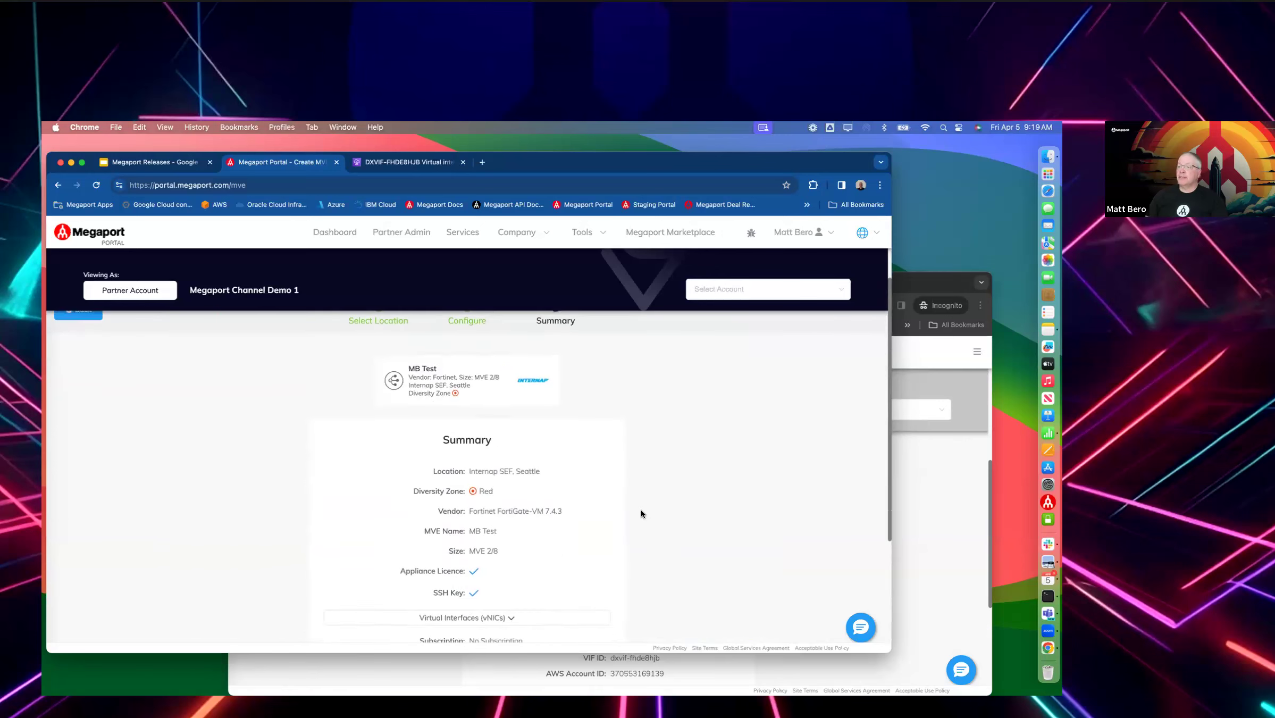
click(508, 533)
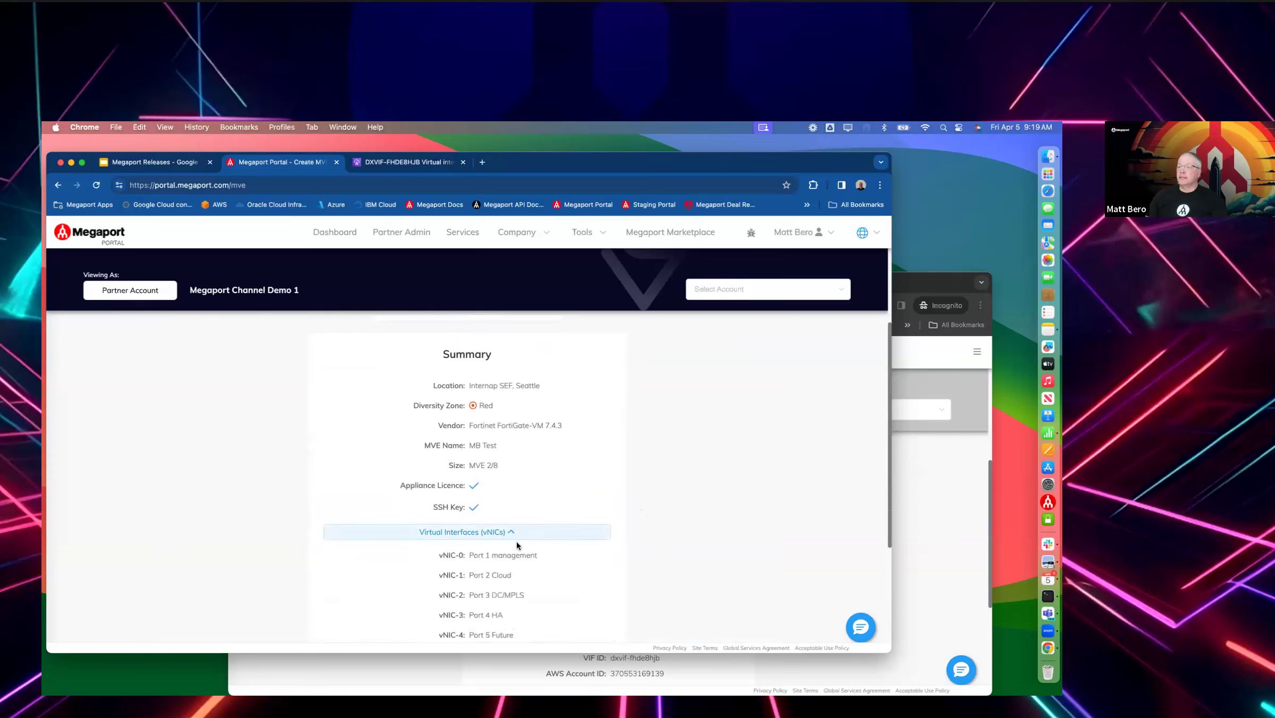
scroll(516, 531, down, 3)
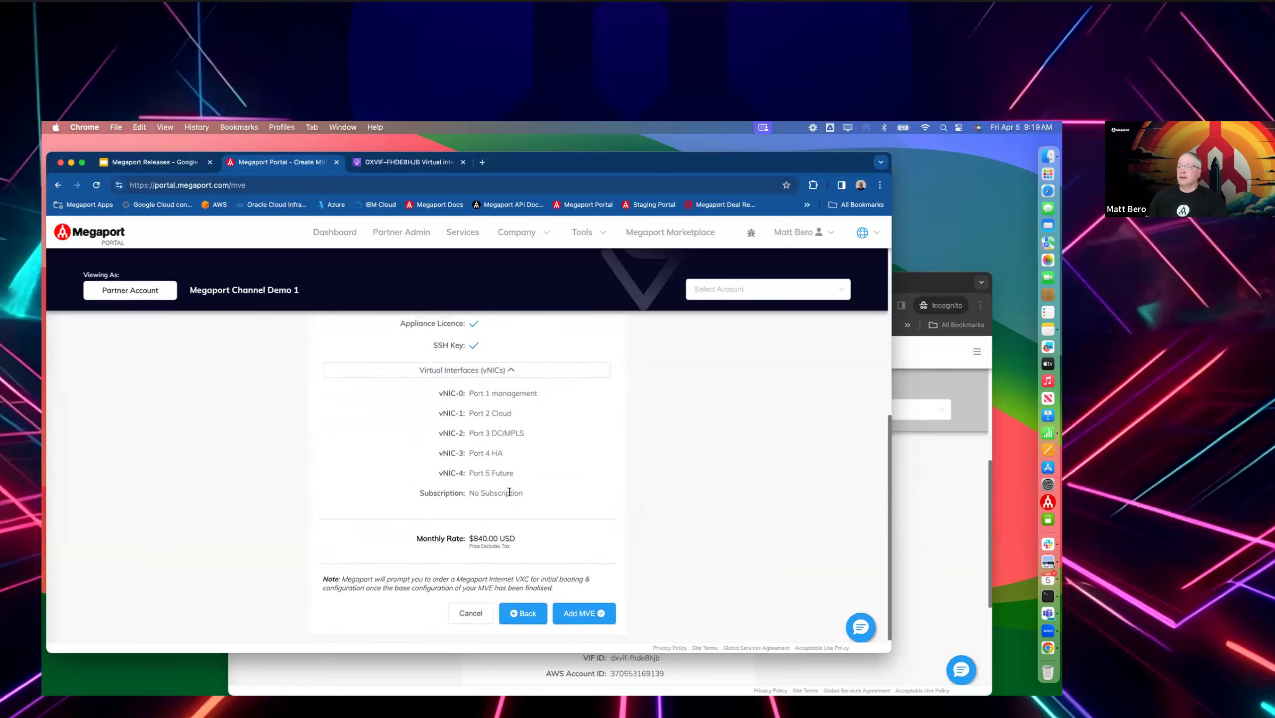
click(568, 615)
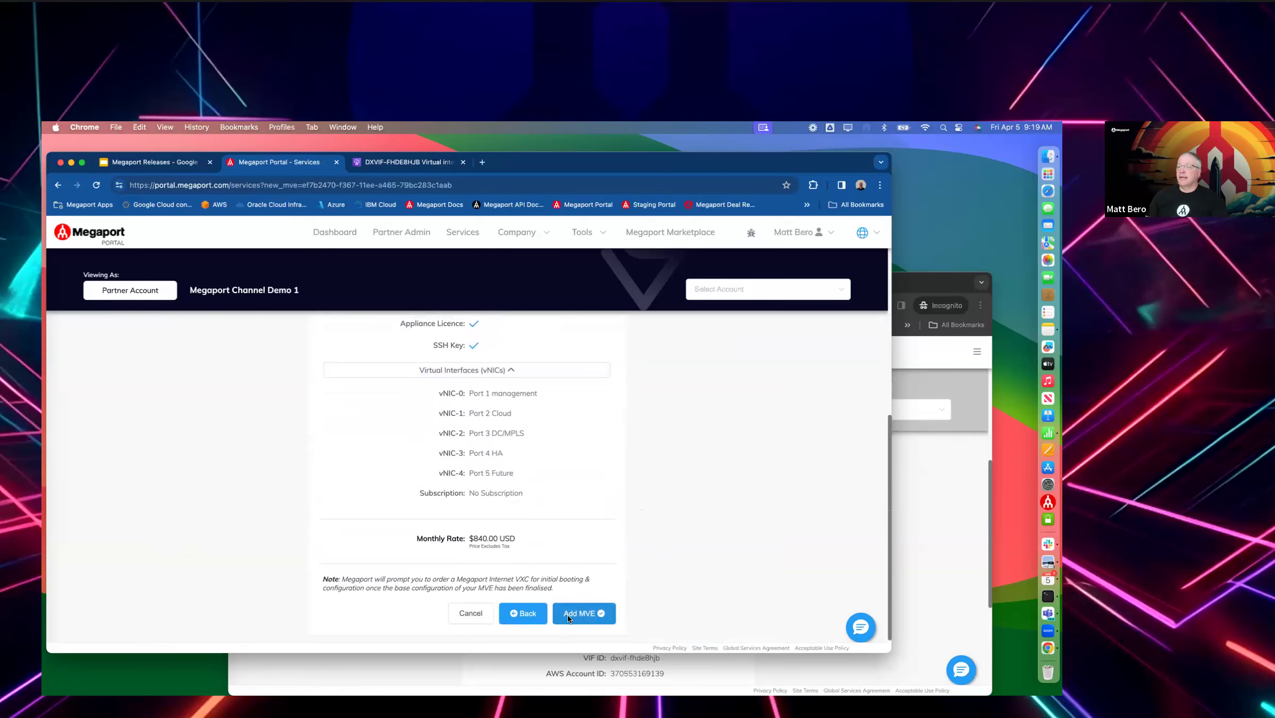
Start a Megaport Internet connection from the new MVE with Equinix SE2, Seattle as the destination port
click(649, 384)
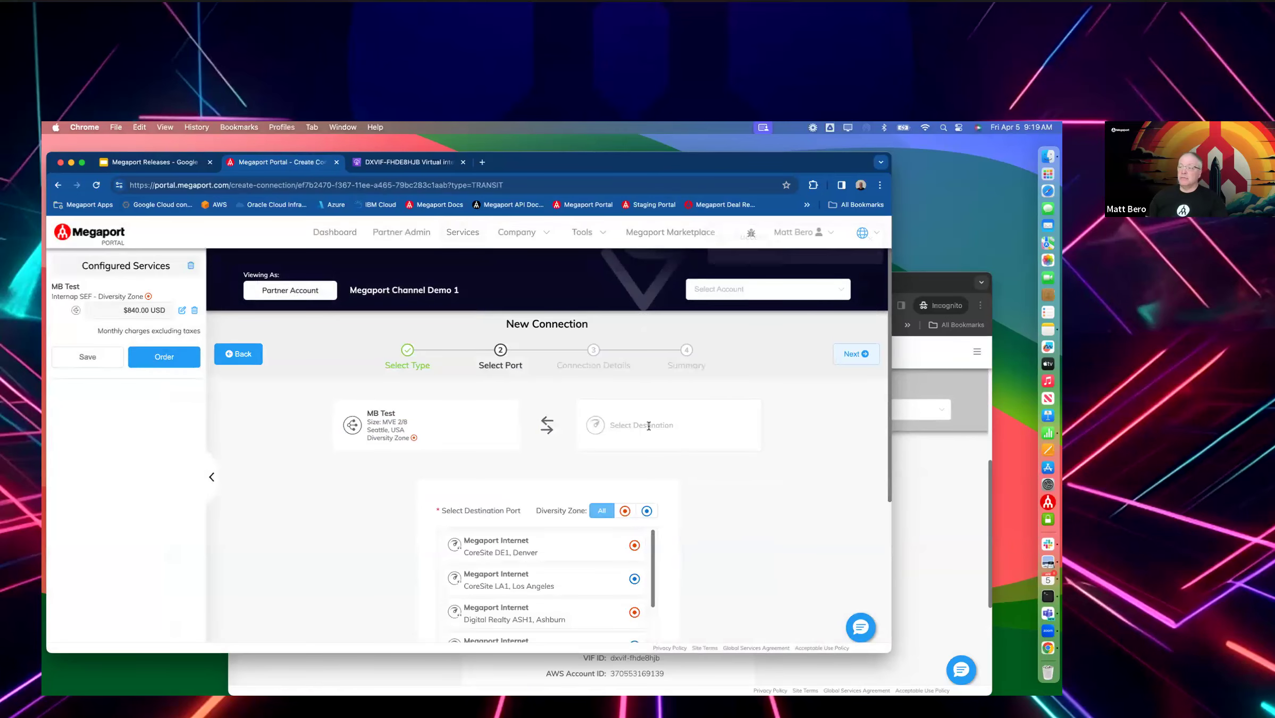
scroll(532, 542, down, 5)
scroll(533, 542, down, 5)
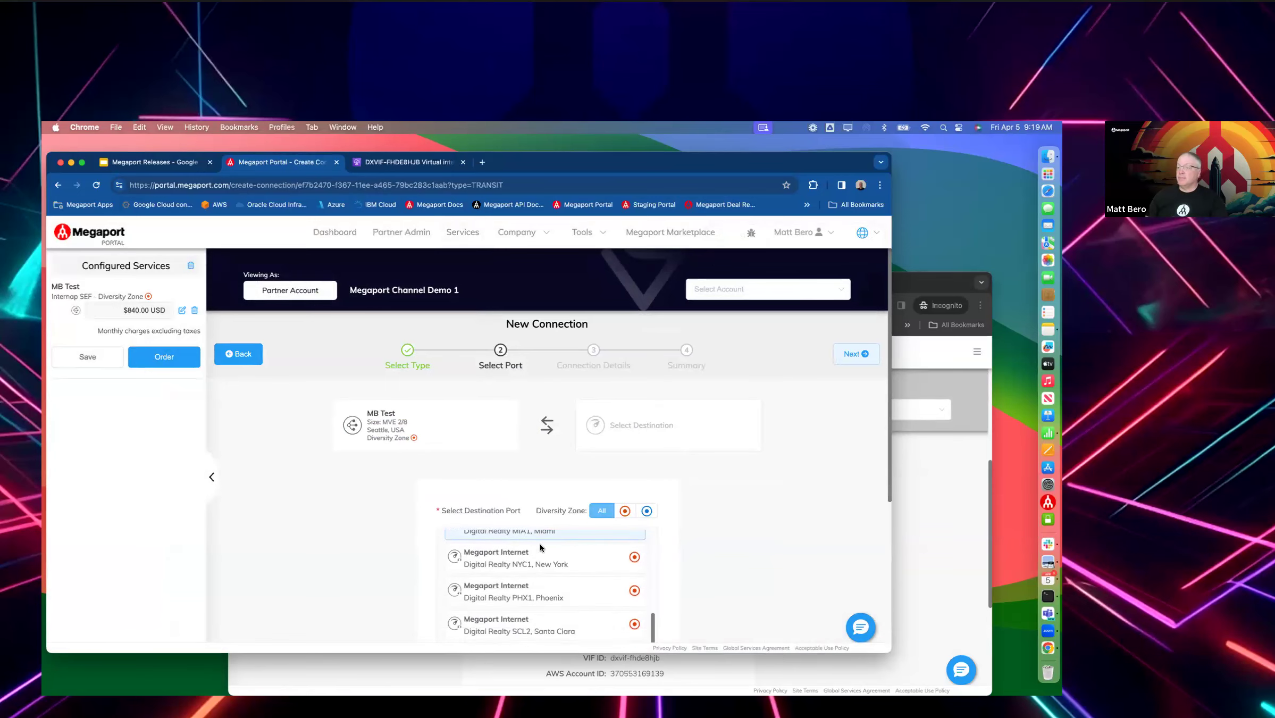
scroll(540, 548, down, 5)
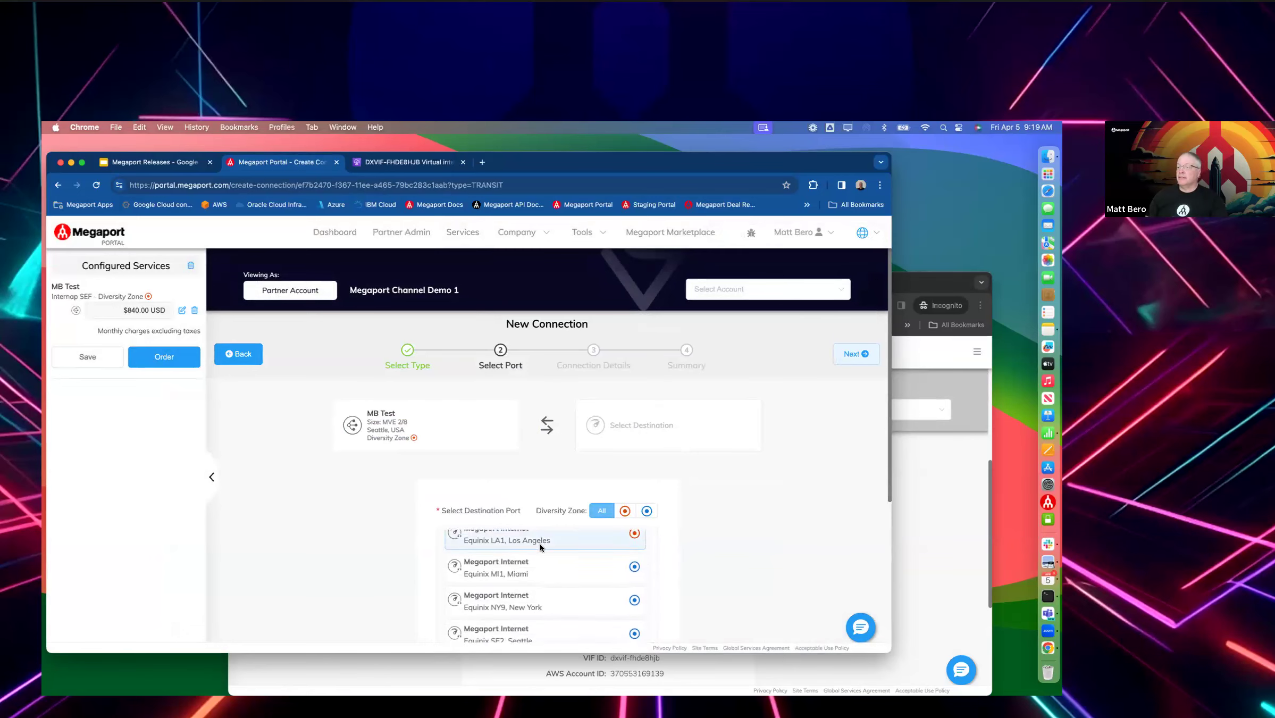
click(522, 619)
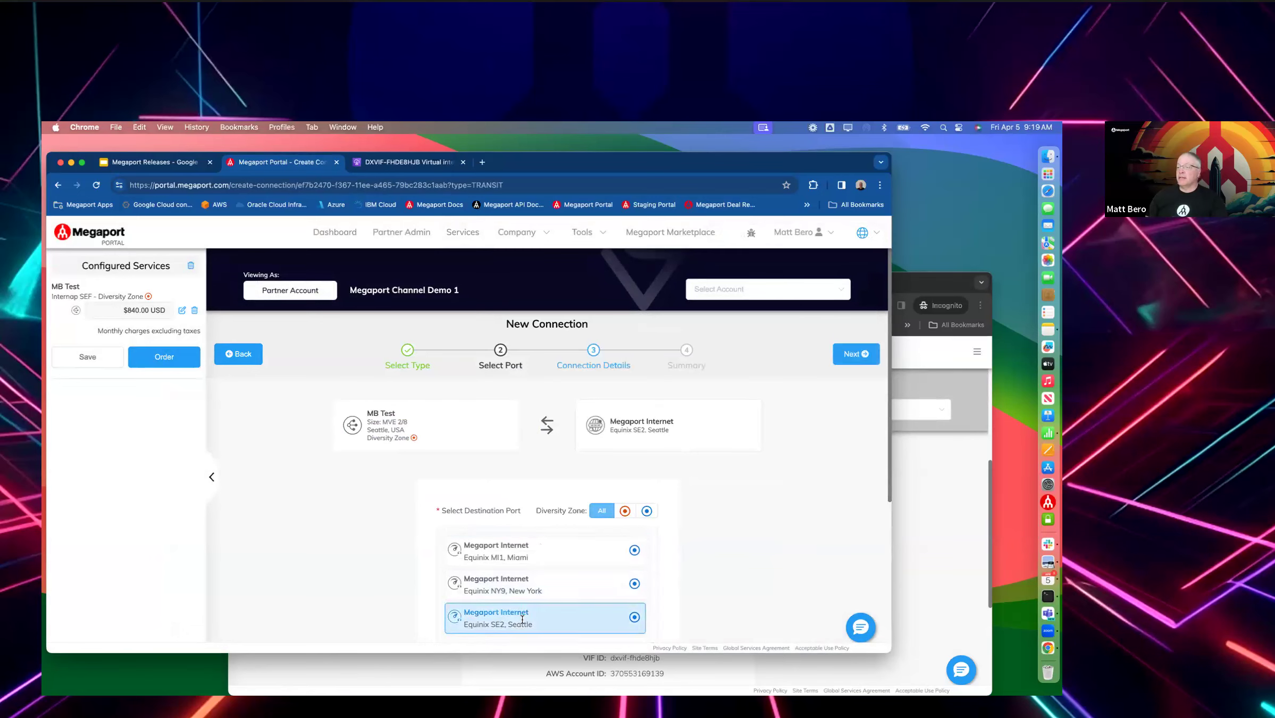
click(844, 360)
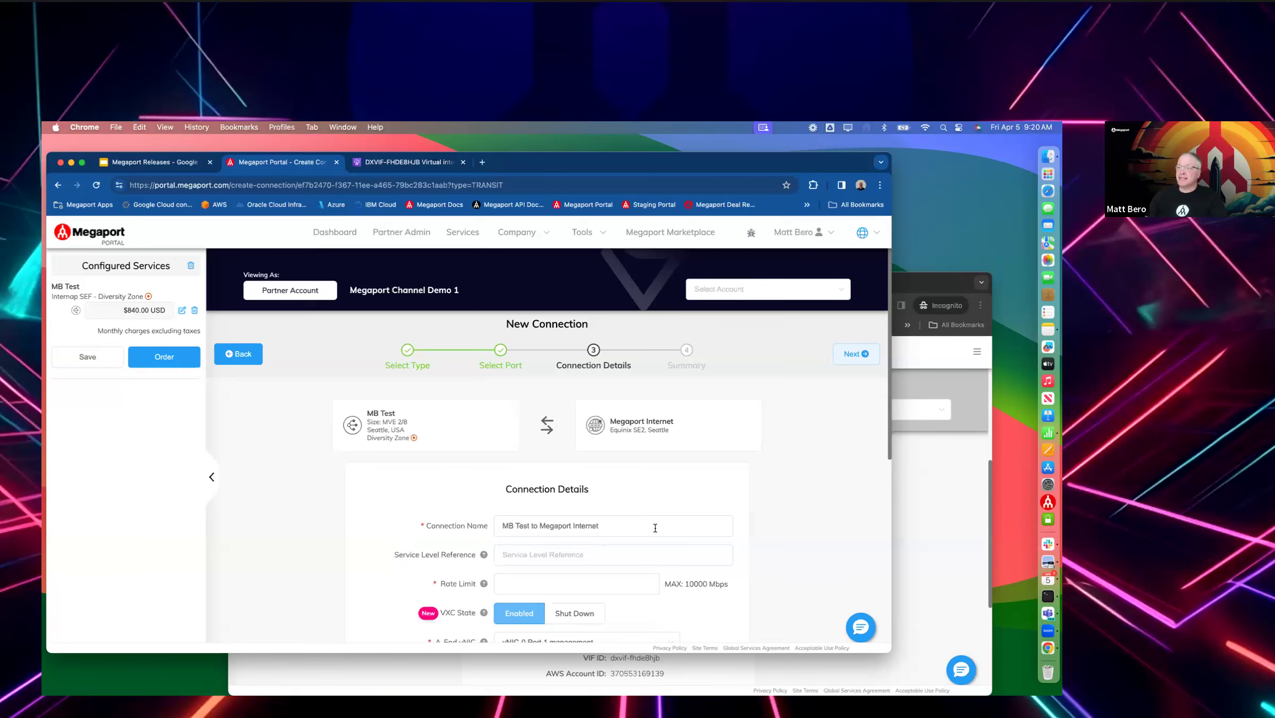
Set the internet connection's rate limit to 50 Mbps and keep vNIC-0 Port 1 management as the A-End vNIC
scroll(799, 520, down, 3)
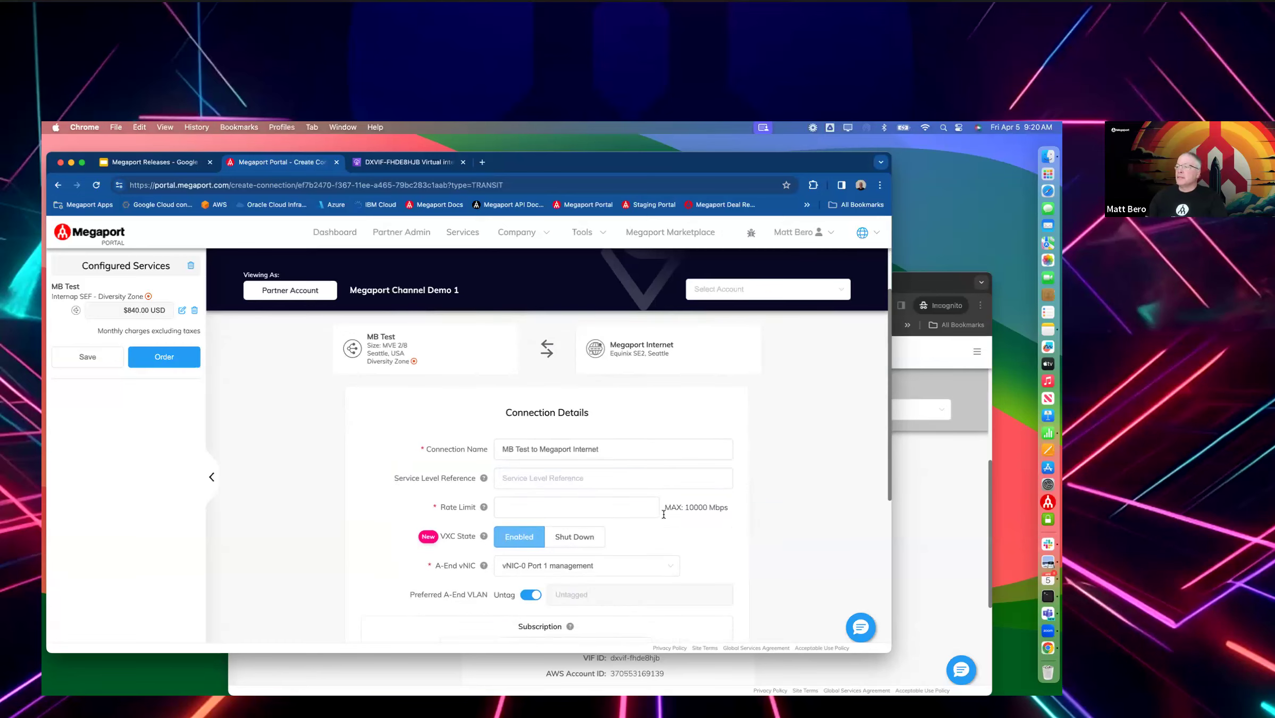
click(552, 506)
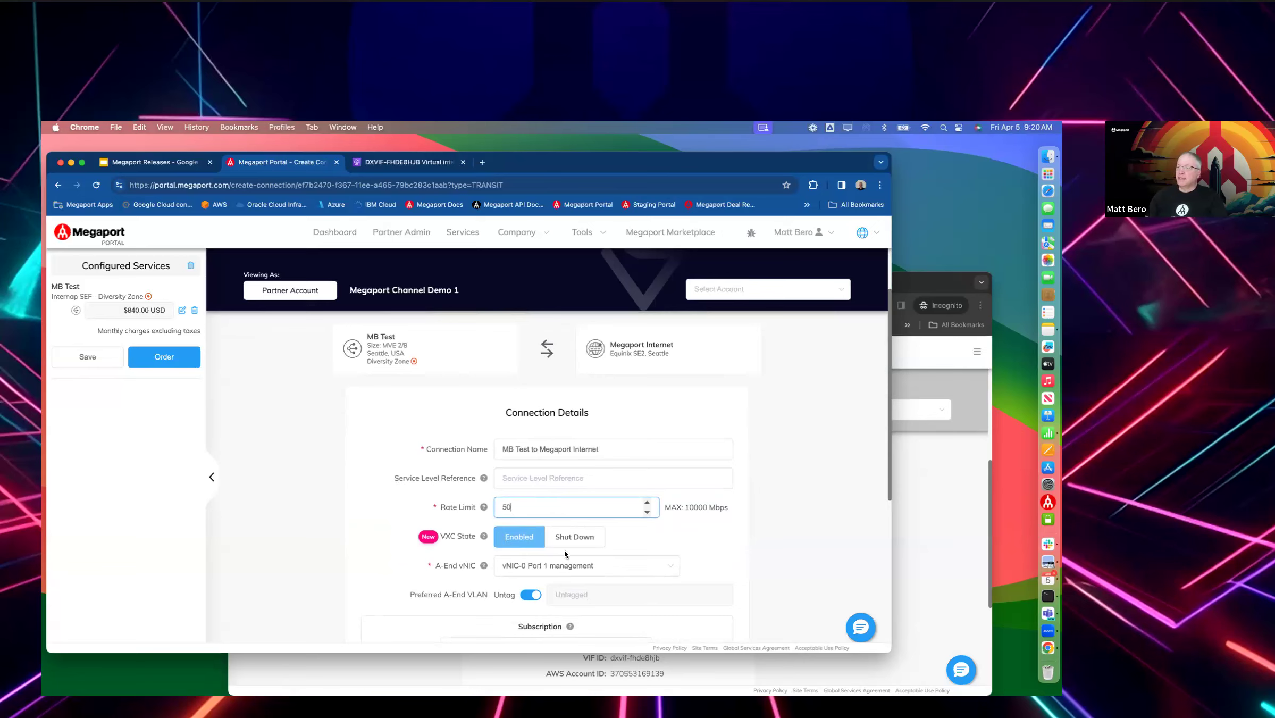
click(572, 568)
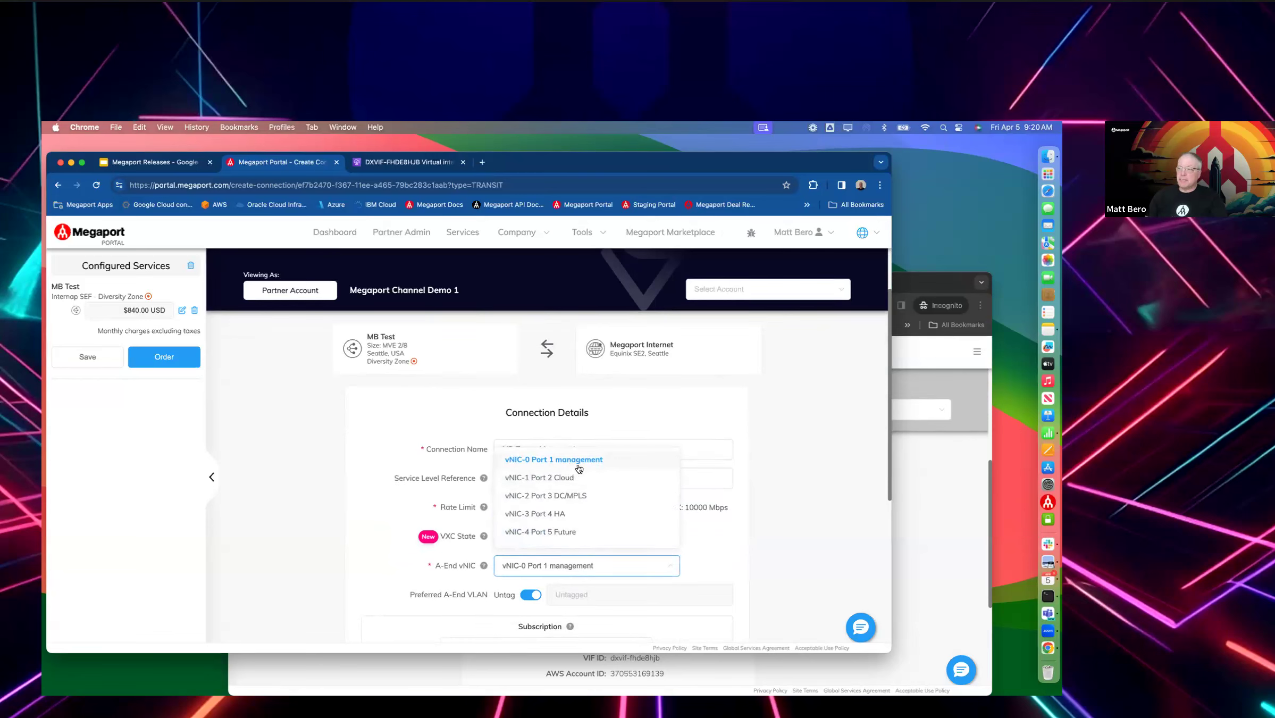
click(813, 497)
Choose No Subscription for the internet connection and add the VXC to the configured services
scroll(813, 495, down, 3)
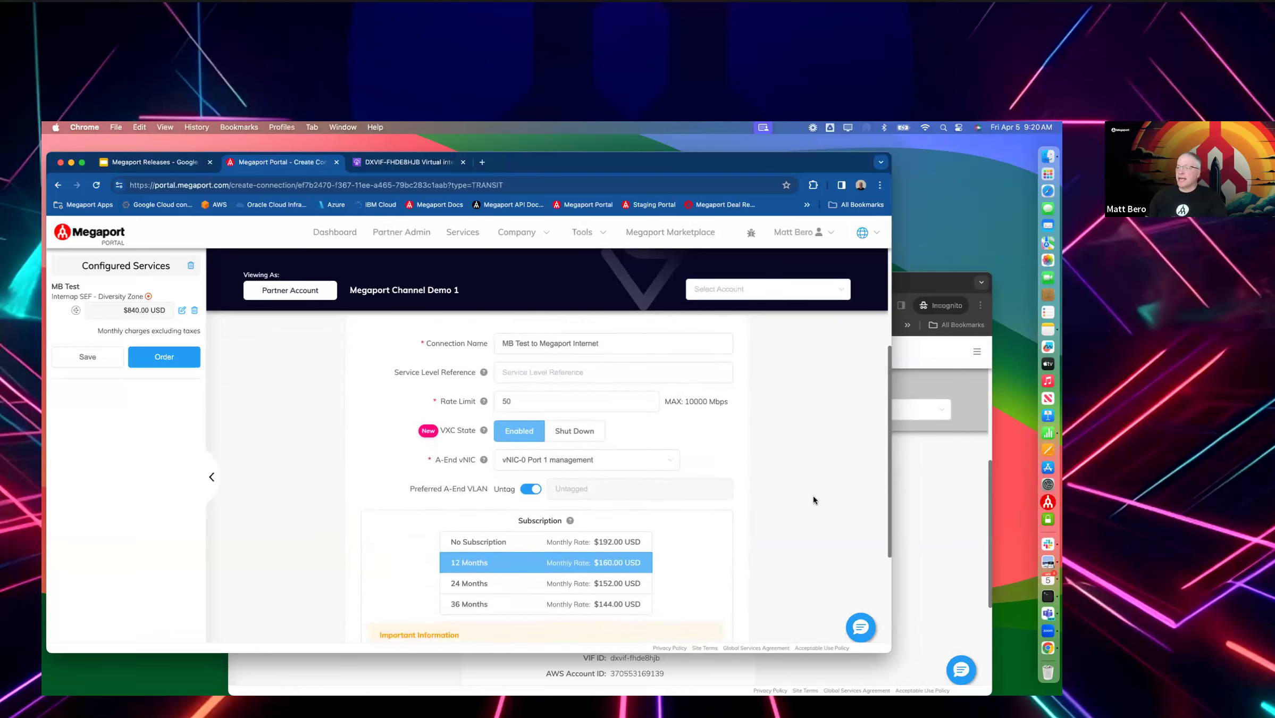
click(625, 533)
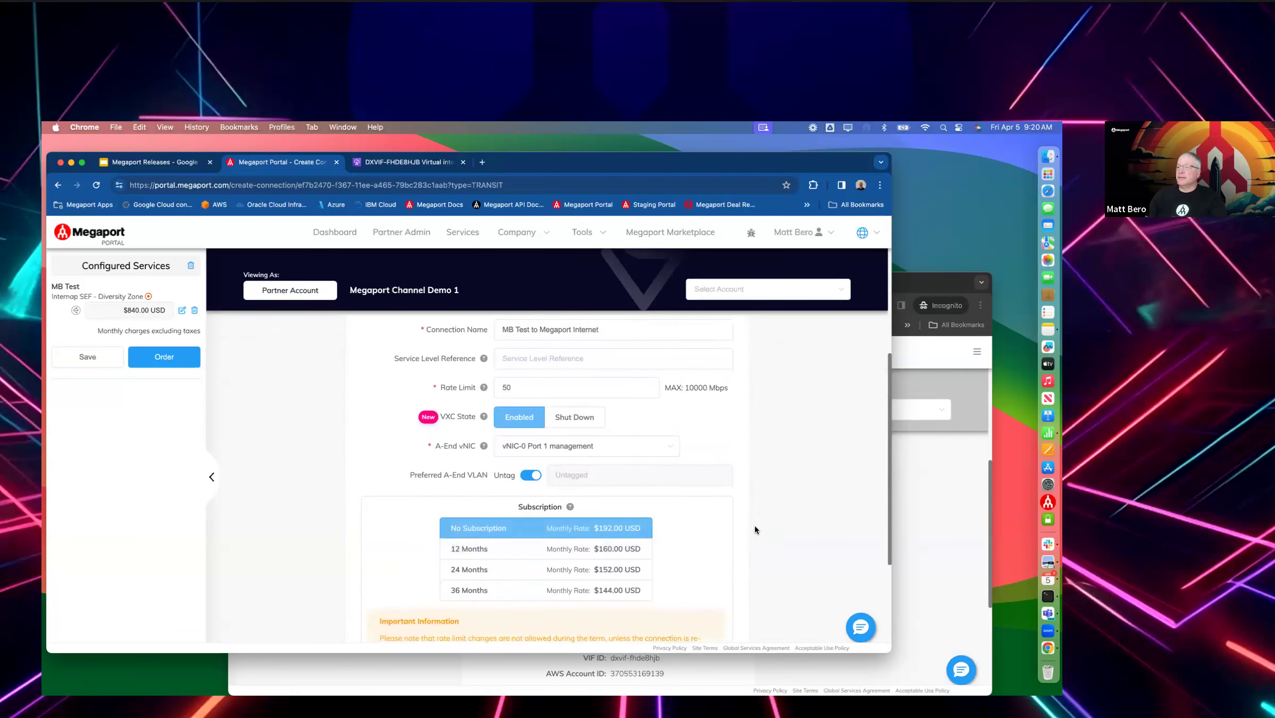
scroll(754, 524, down, 3)
click(705, 590)
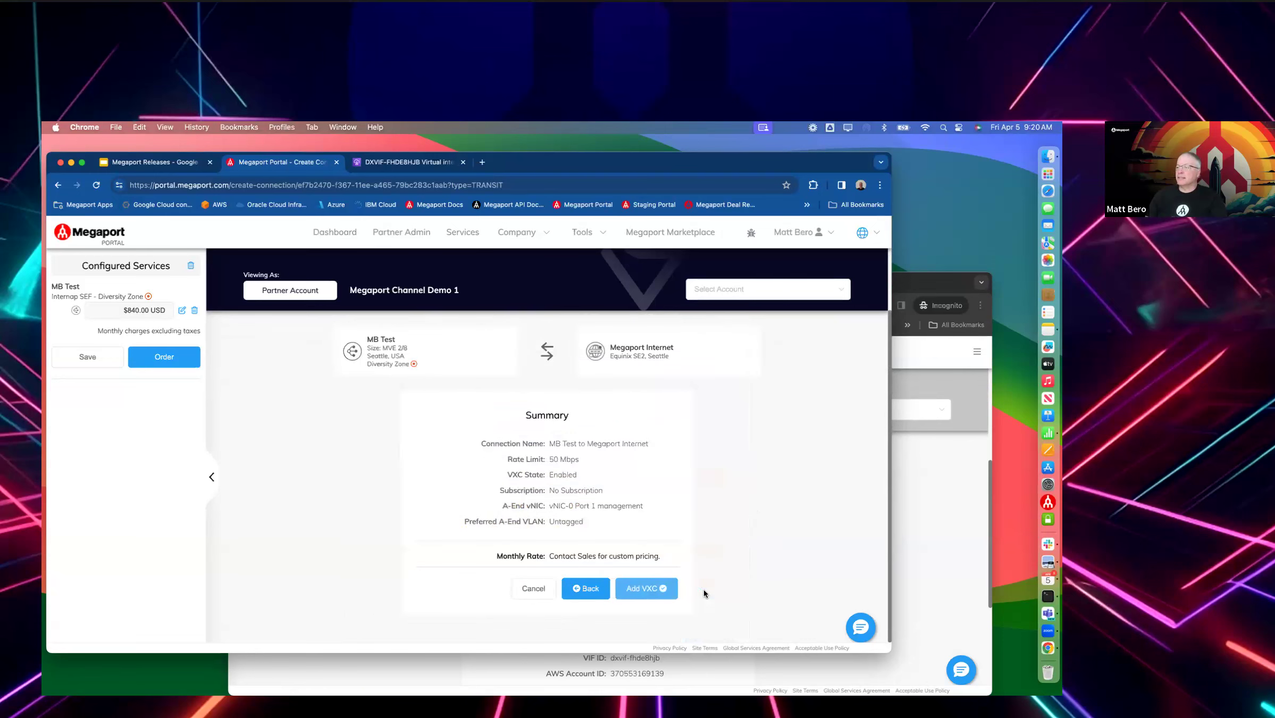
click(645, 589)
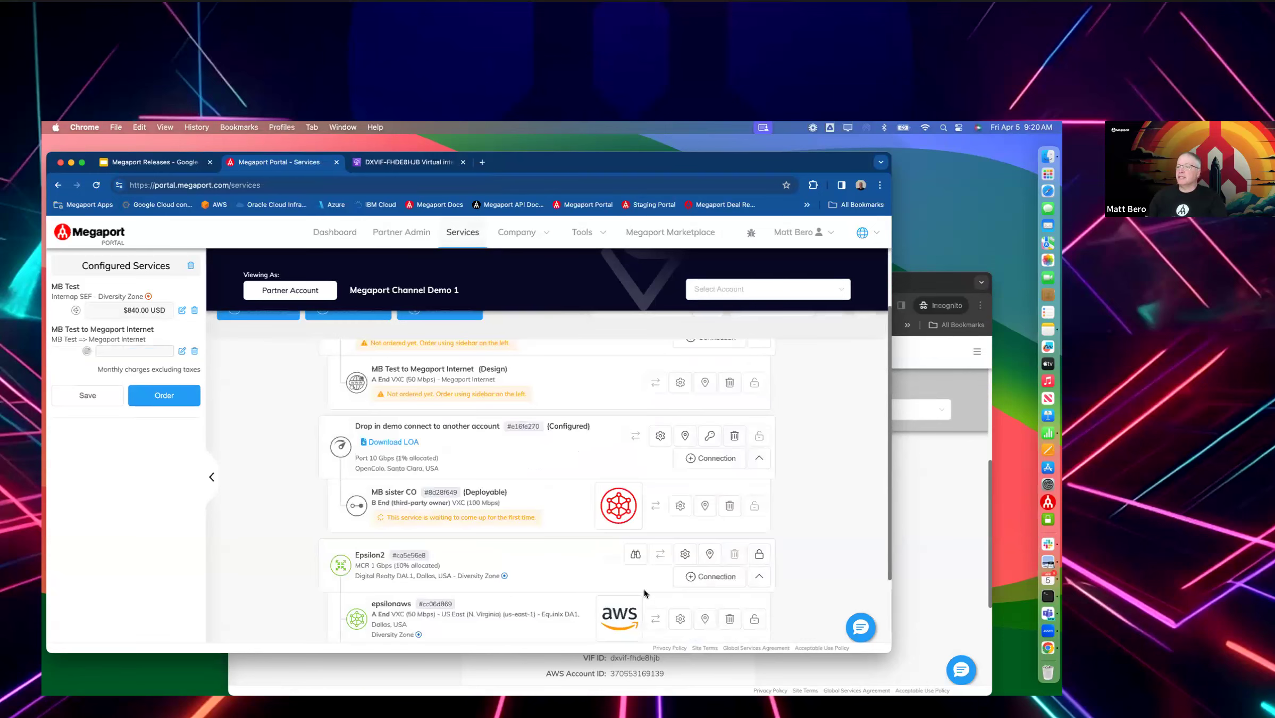
Order the configured MVE and its Megaport Internet connection, and check both in the services list
click(164, 400)
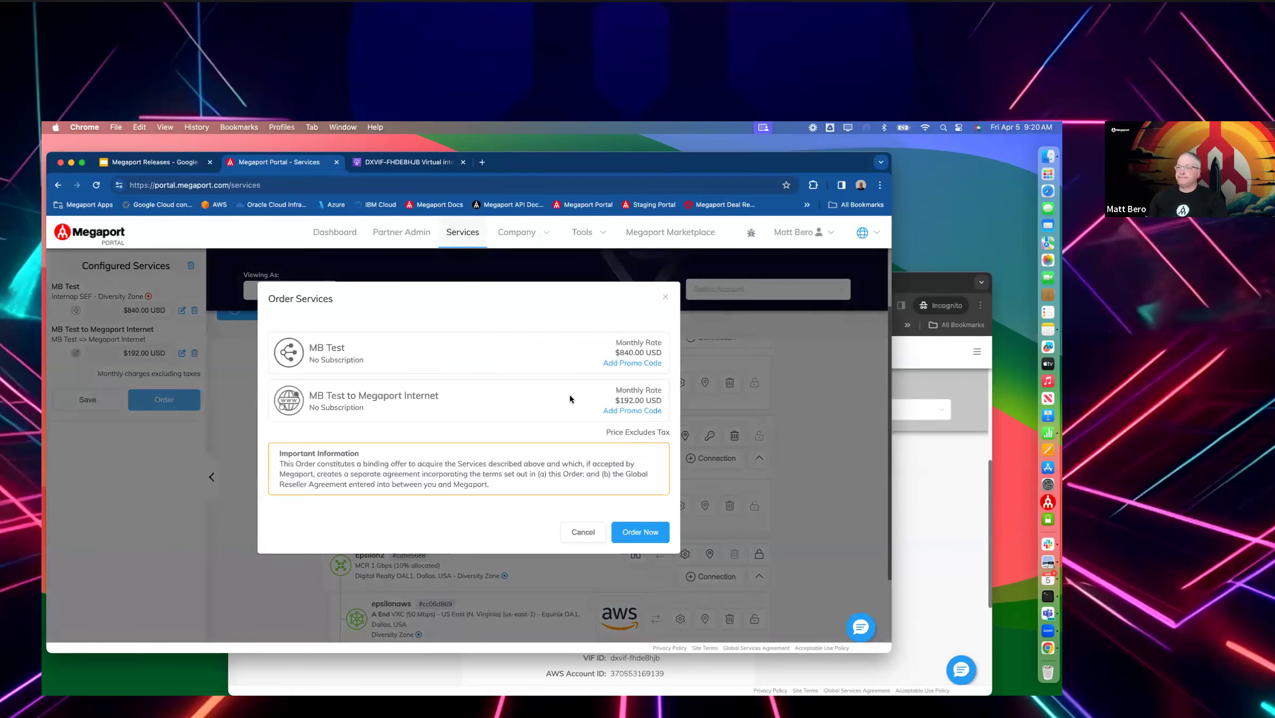
click(647, 532)
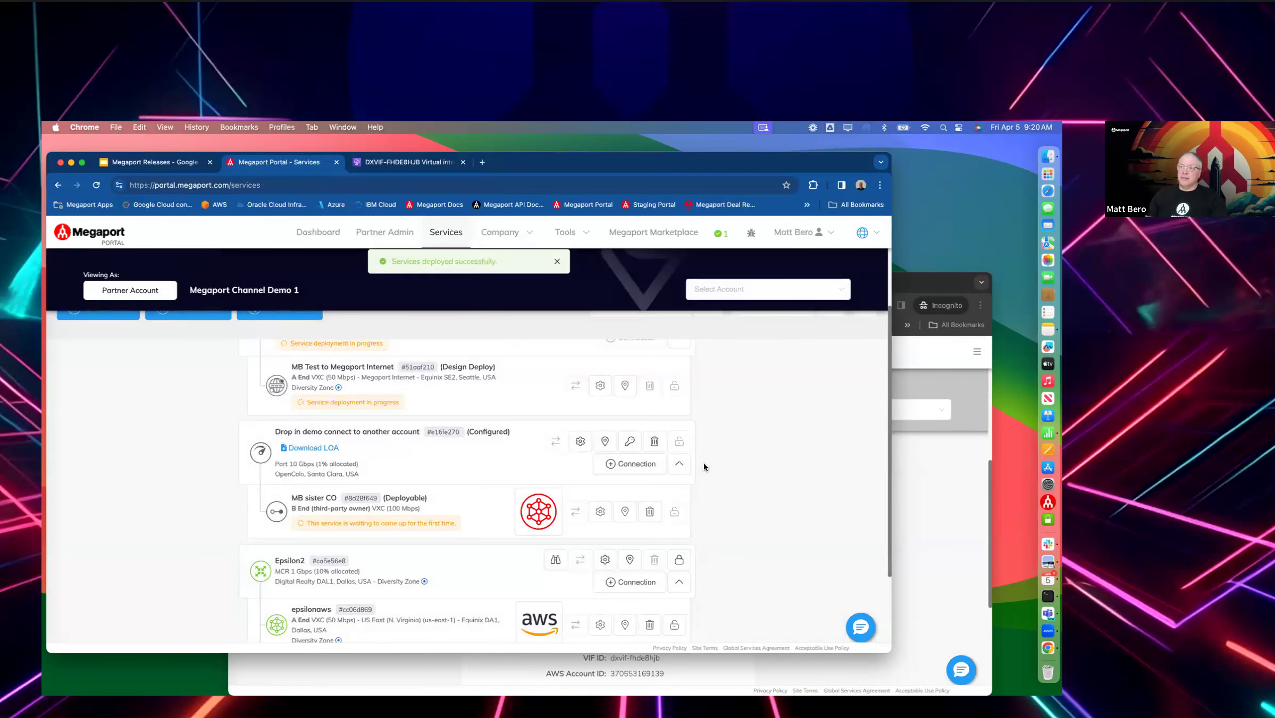
scroll(188, 423, up, 3)
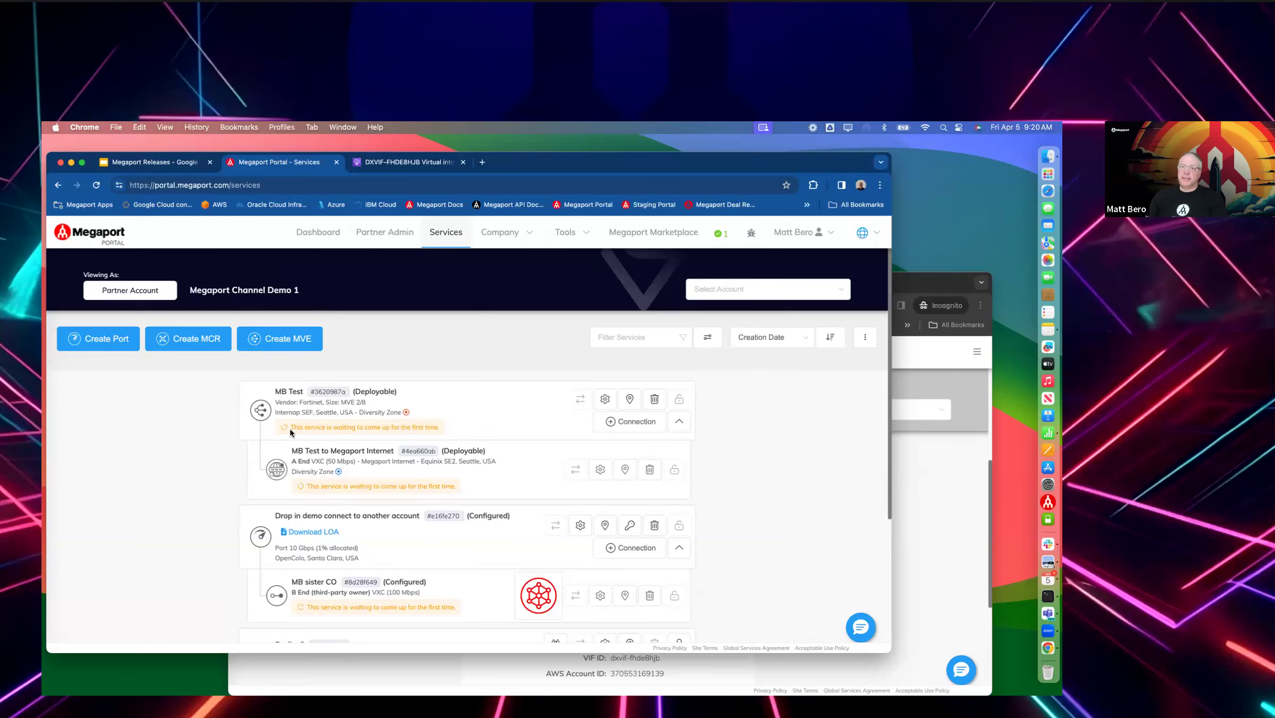
Start a new port, search the locations for "sea" and select Equinix SE2, Seattle as its location
click(111, 342)
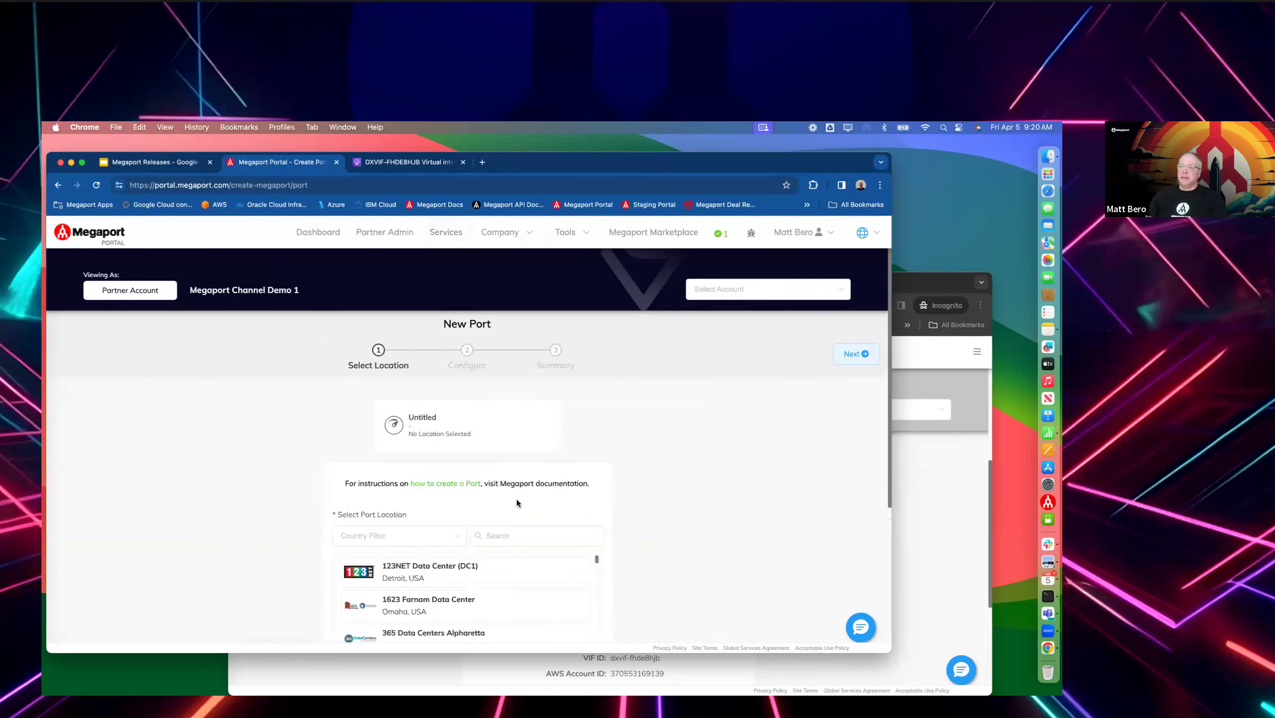
click(517, 532)
text(se)
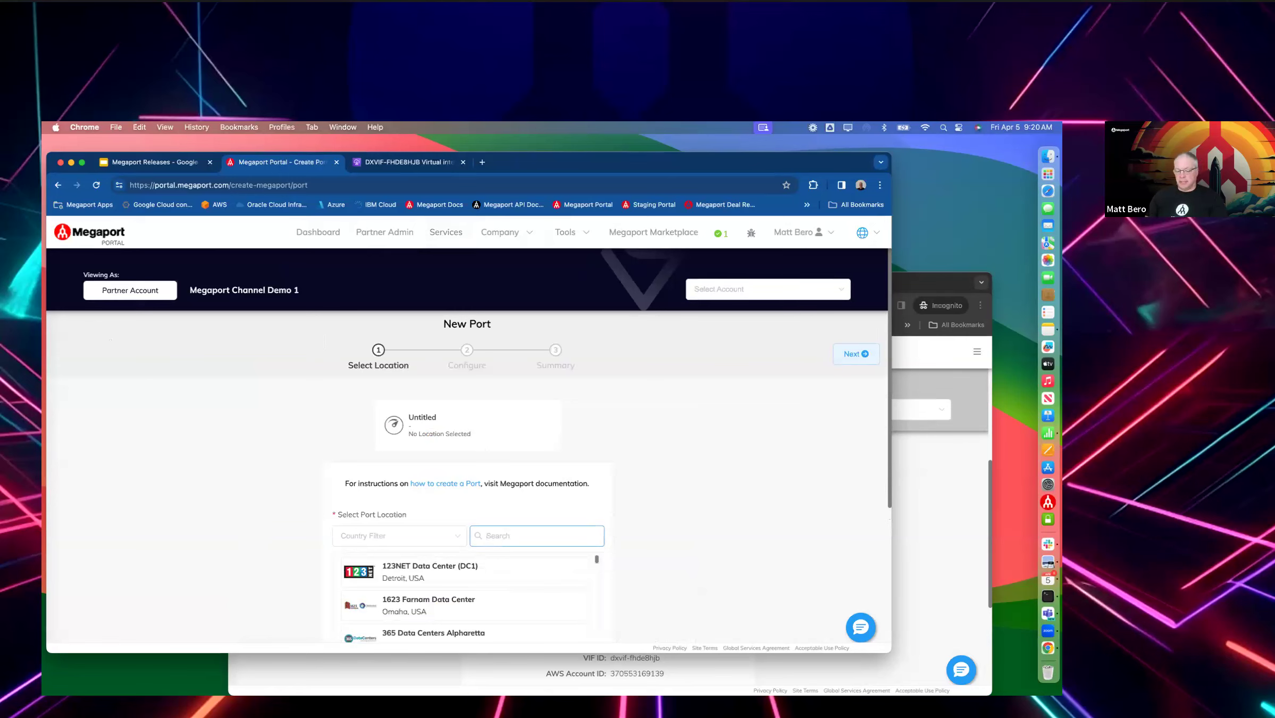
text(a)
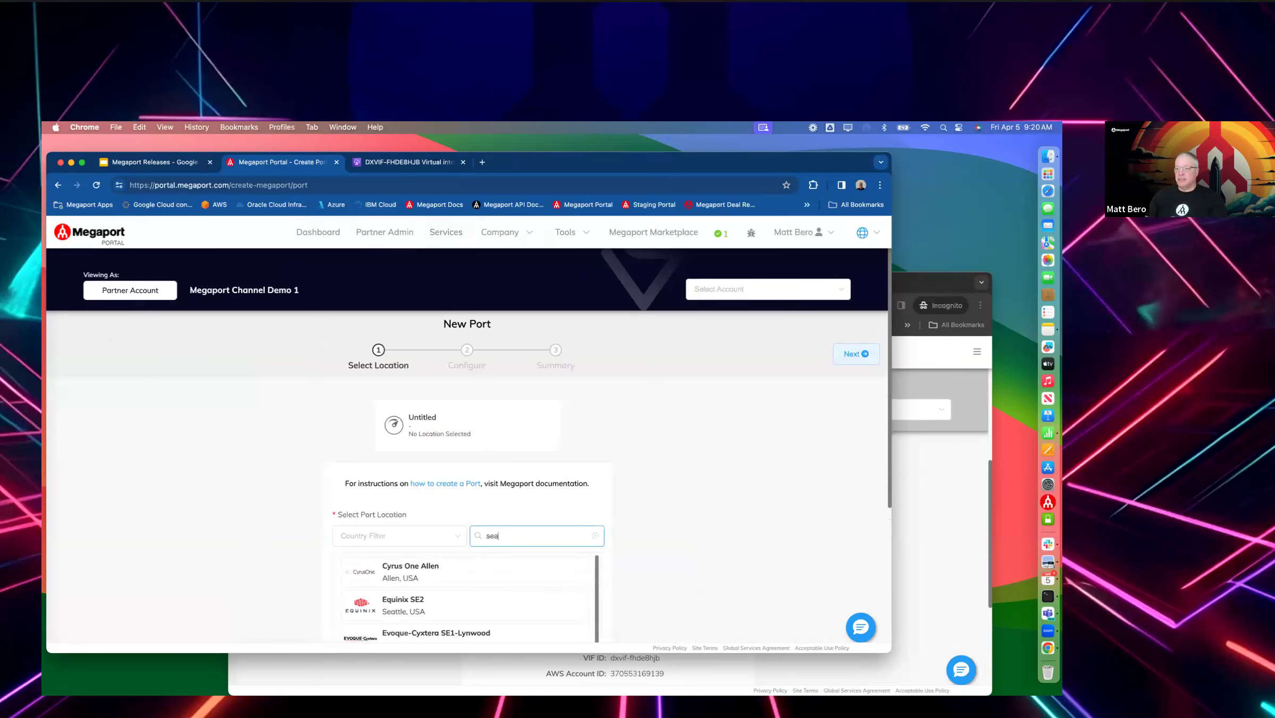
click(408, 603)
scroll(694, 456, down, 3)
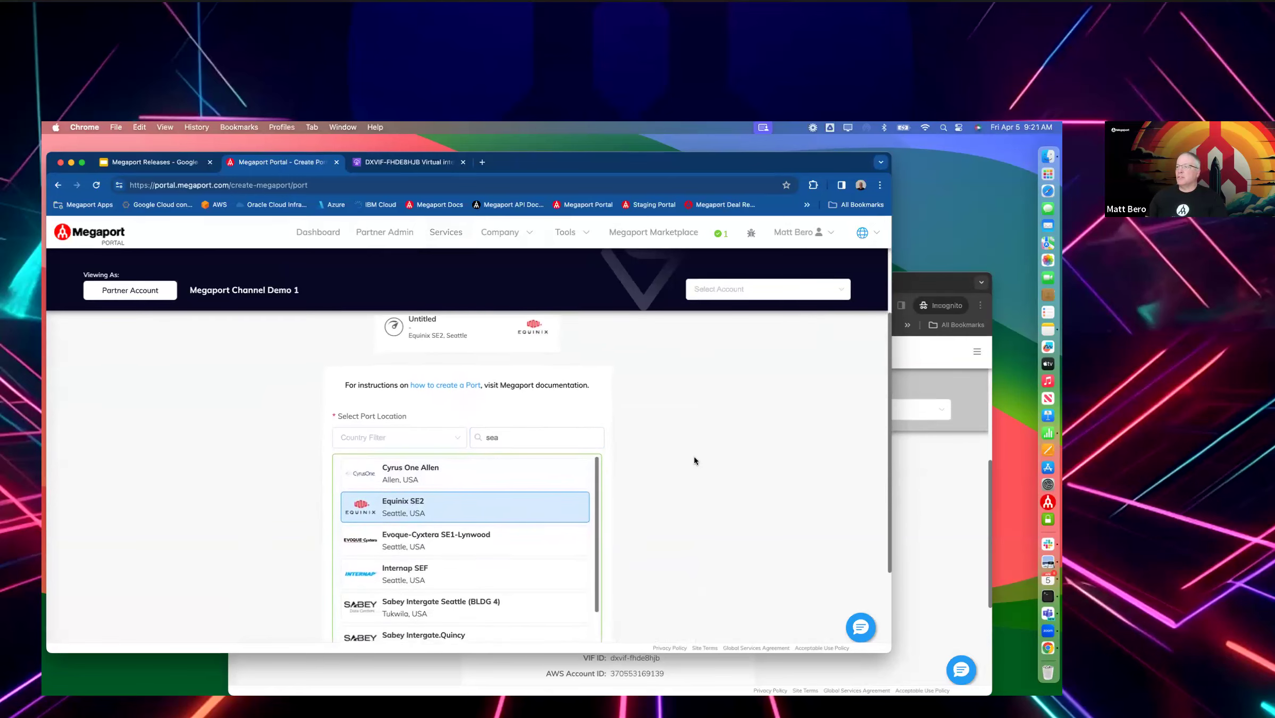
scroll(694, 456, up, 3)
click(851, 354)
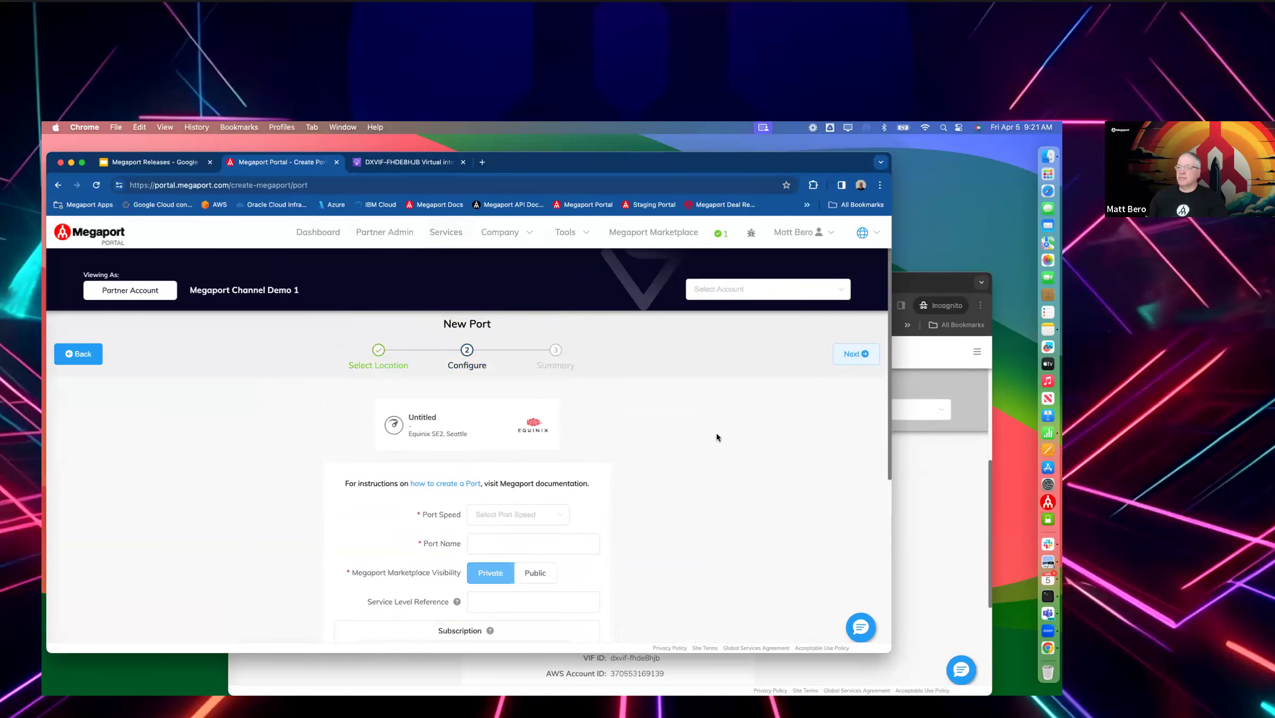
Configure the new port with a speed of 10 Gbps, the name "MB test" and a 1 Month subscription
click(499, 525)
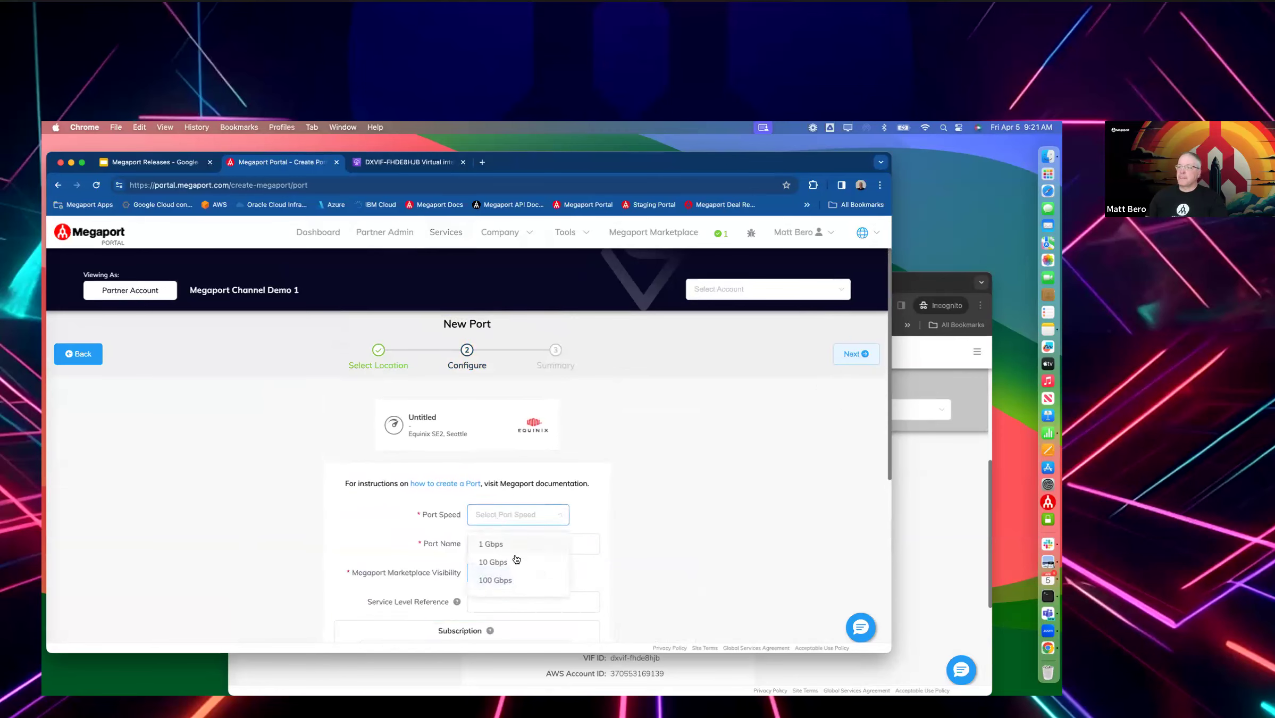
click(512, 560)
click(512, 547)
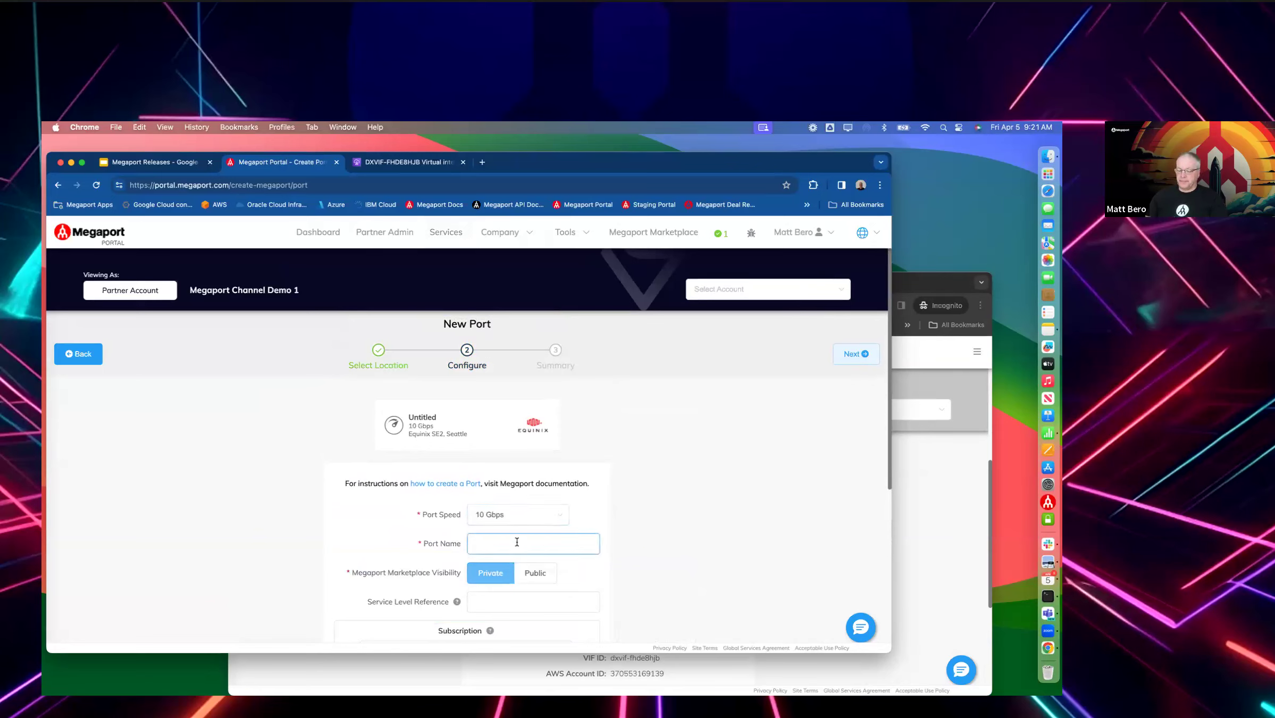
text(MB test)
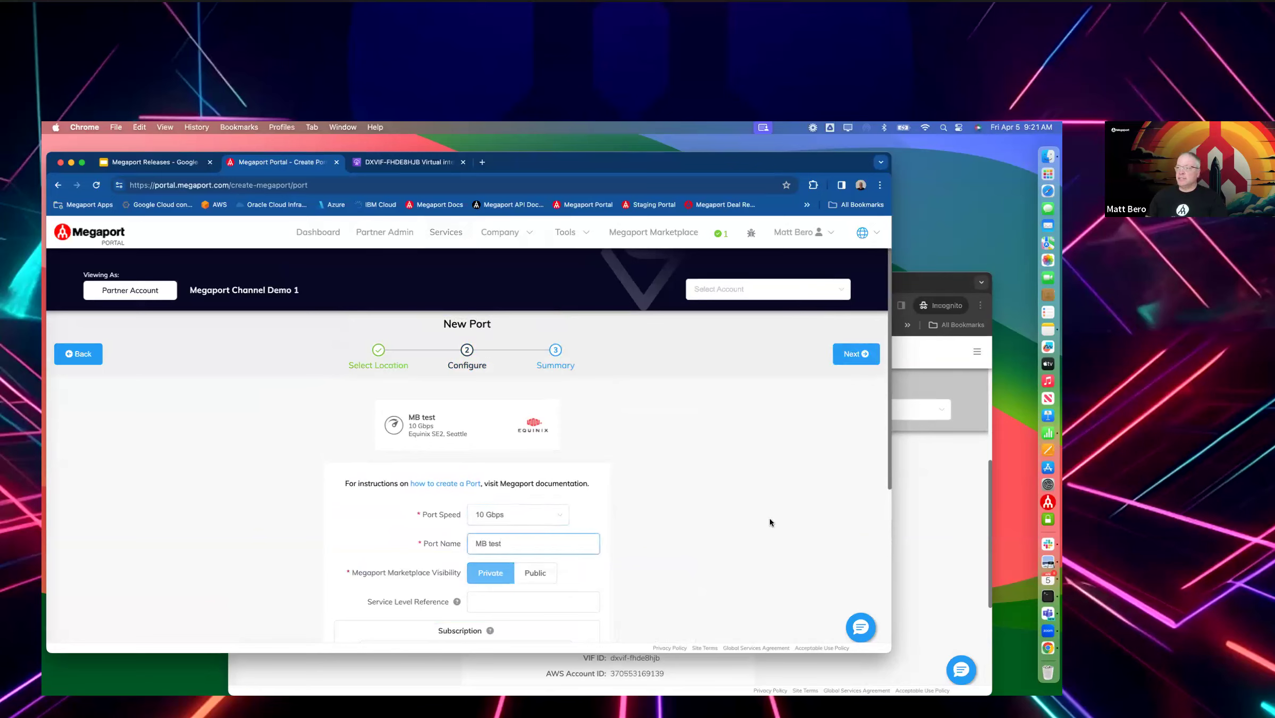
scroll(769, 517, down, 3)
click(527, 506)
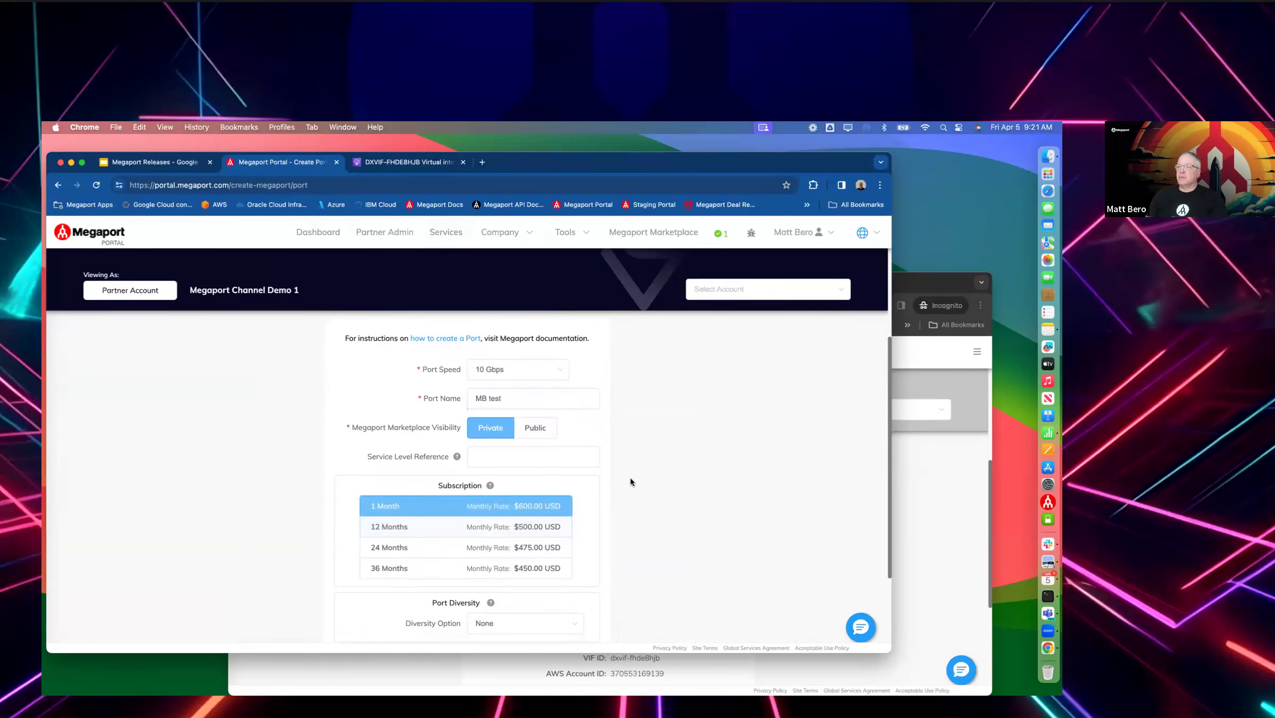
Set the port's diversity option to Create Diverse Pair
scroll(632, 477, up, 1)
scroll(637, 479, up, 2)
scroll(636, 479, down, 5)
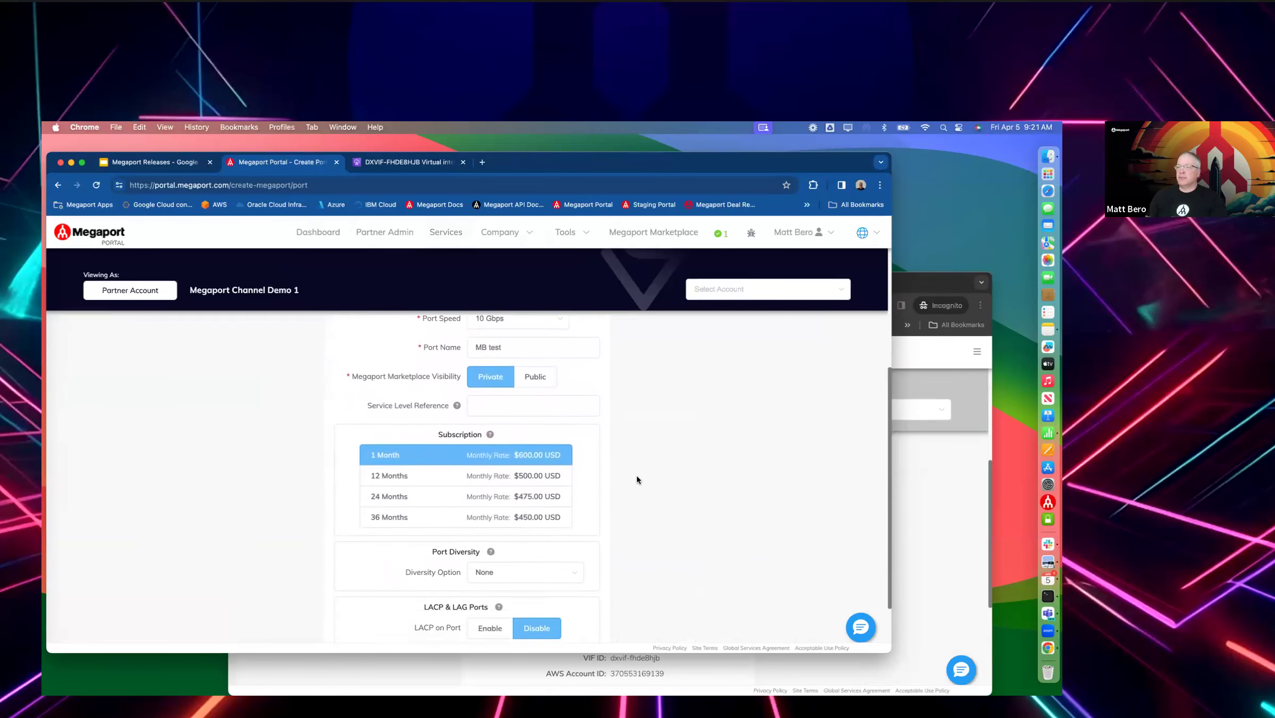
click(522, 521)
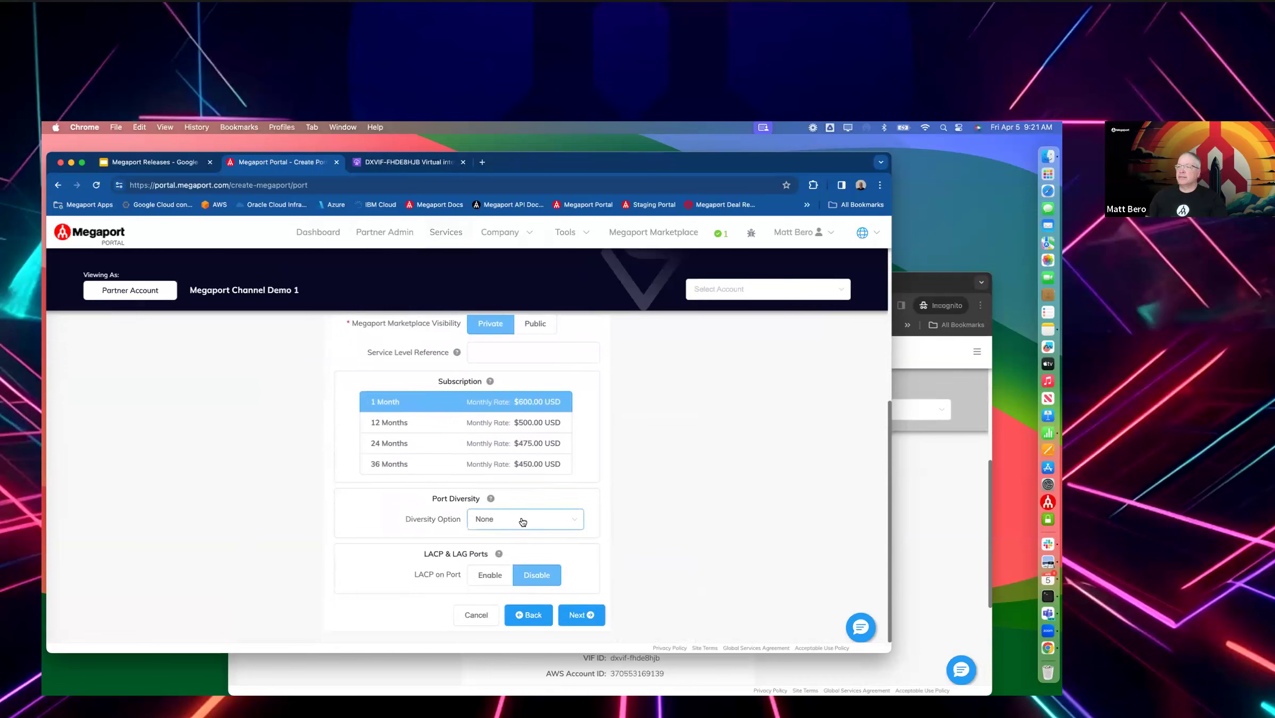
click(529, 566)
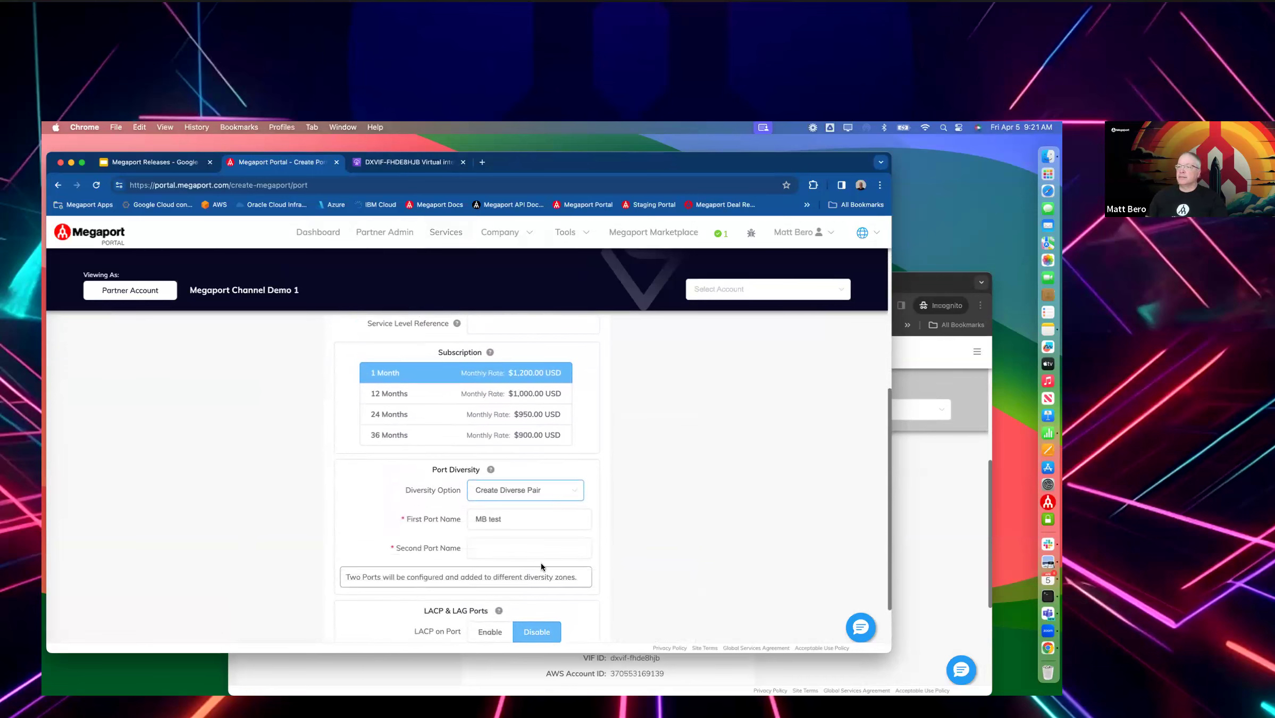
Name the first port of the diverse pair "Primay" and the second port "Secondary"
click(514, 519)
key(super+a)
key(BackSpace)
text(Prima)
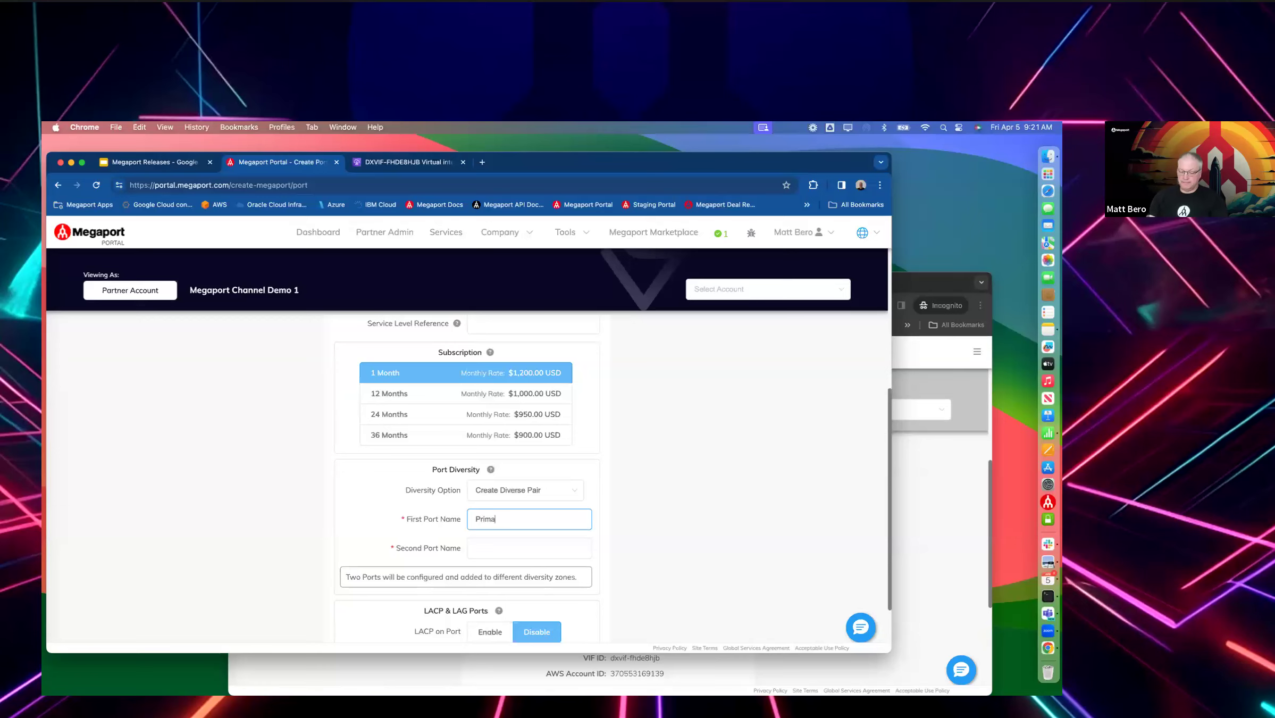
click(480, 542)
text(Sec)
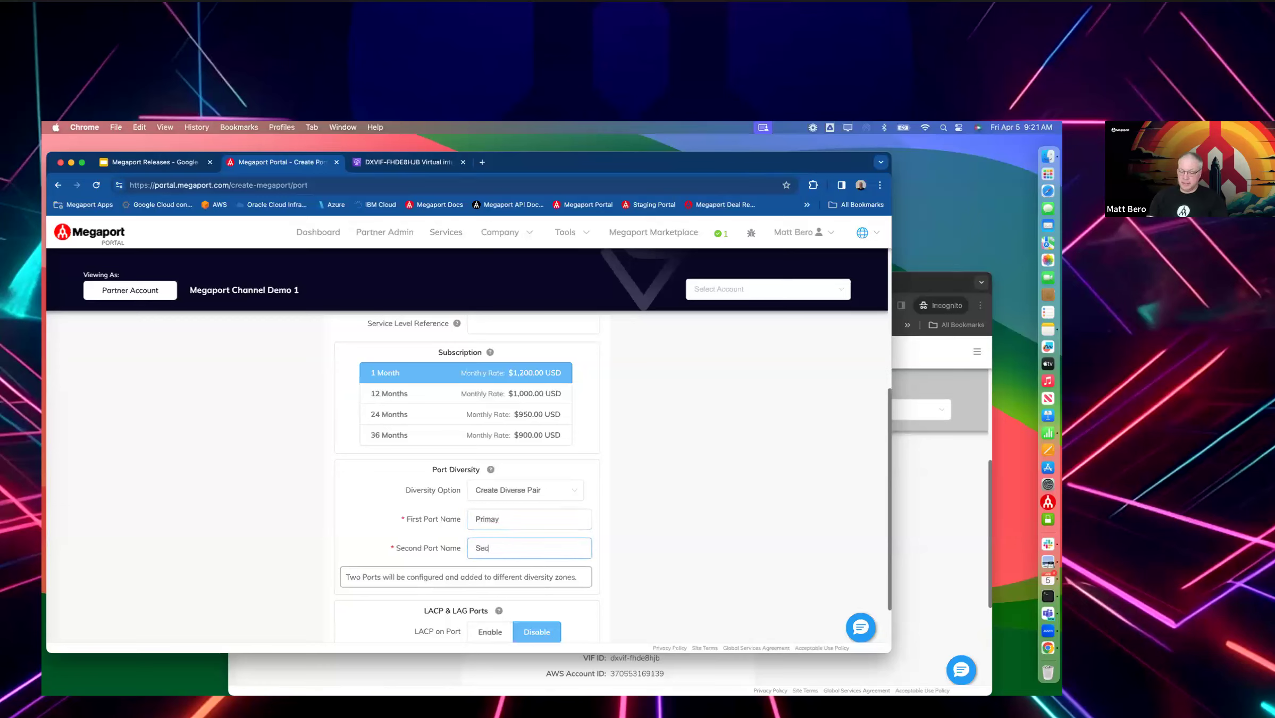
text(ondary)
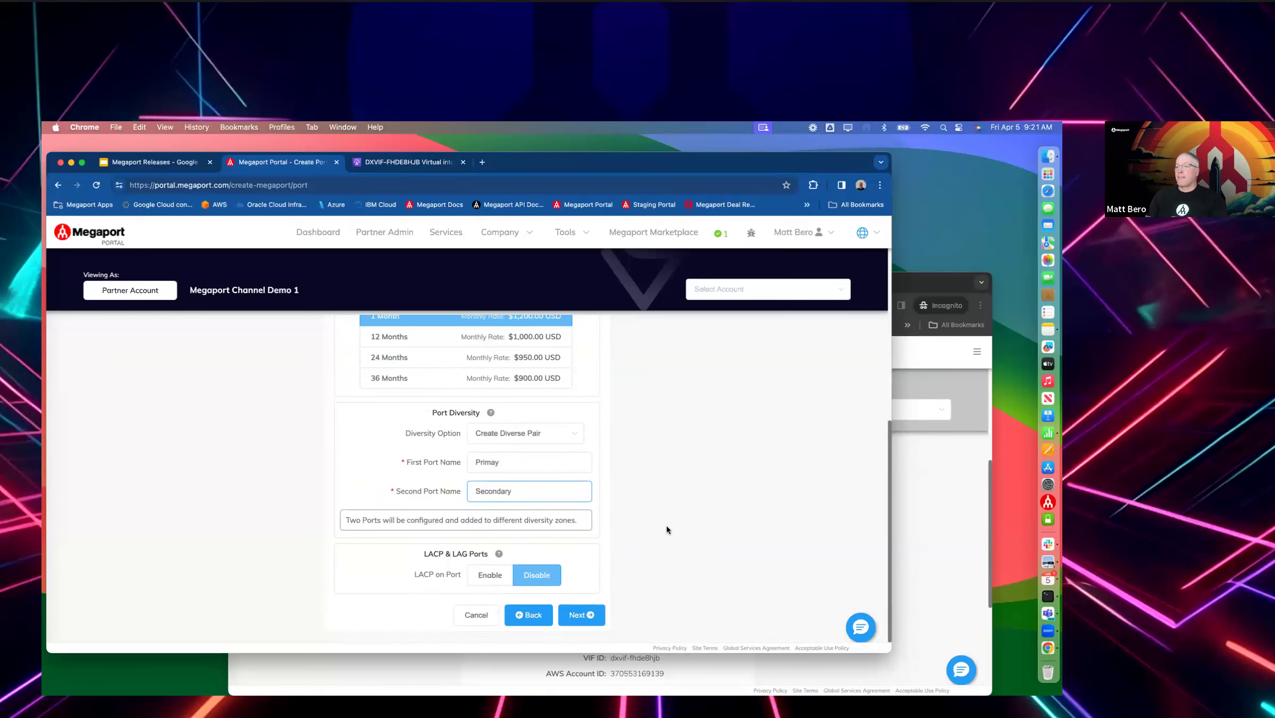
Check the diversity zones in the port summary, add the diverse pair to the configured services and order it
click(581, 615)
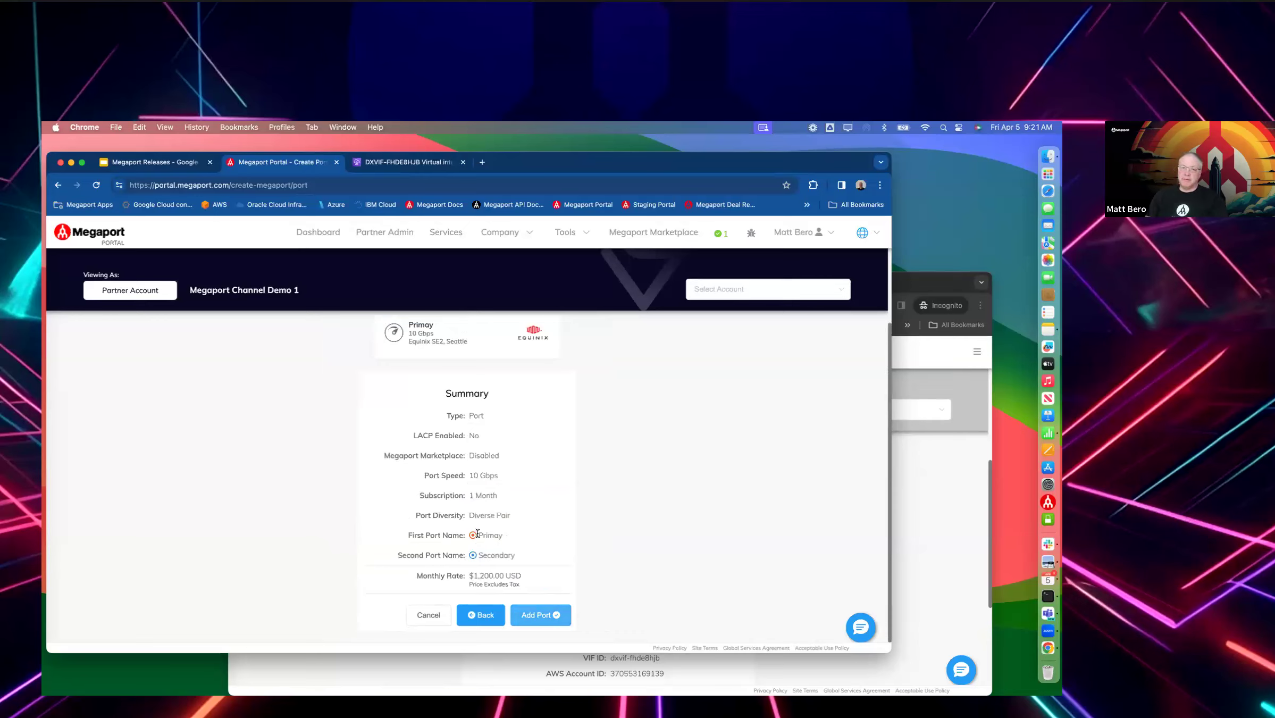
mouse_move(479, 553)
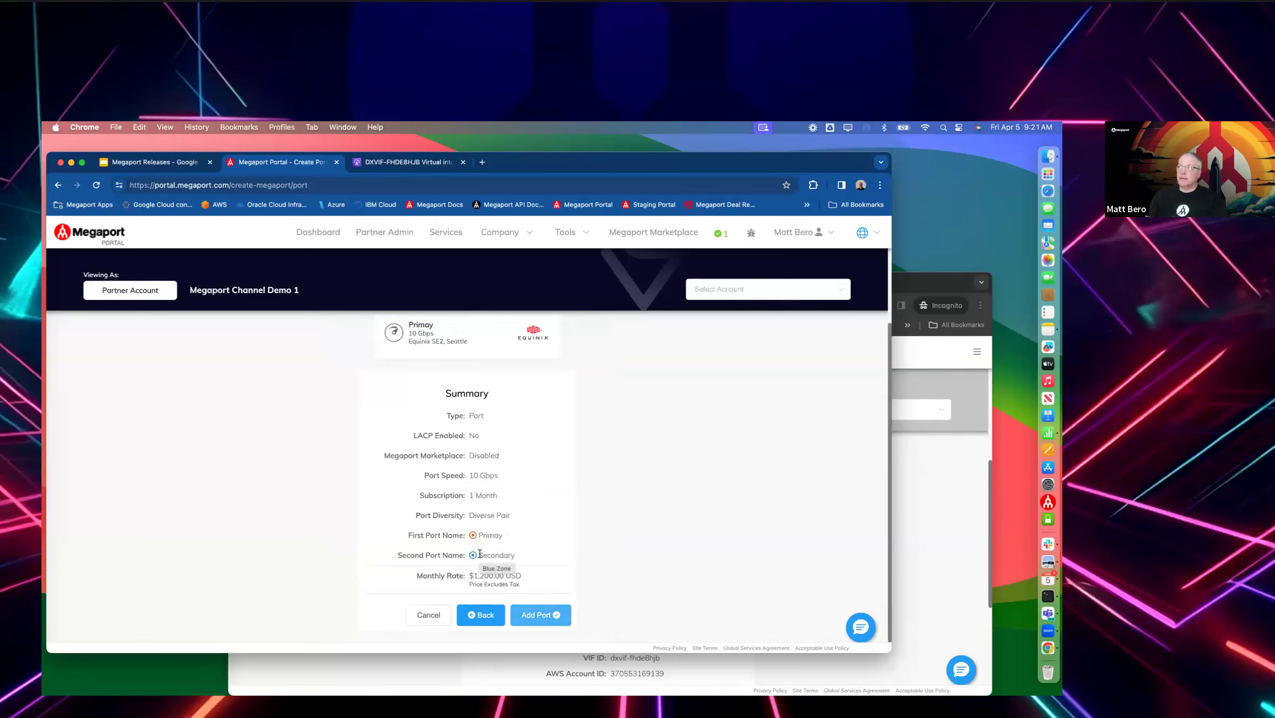
click(540, 614)
click(189, 406)
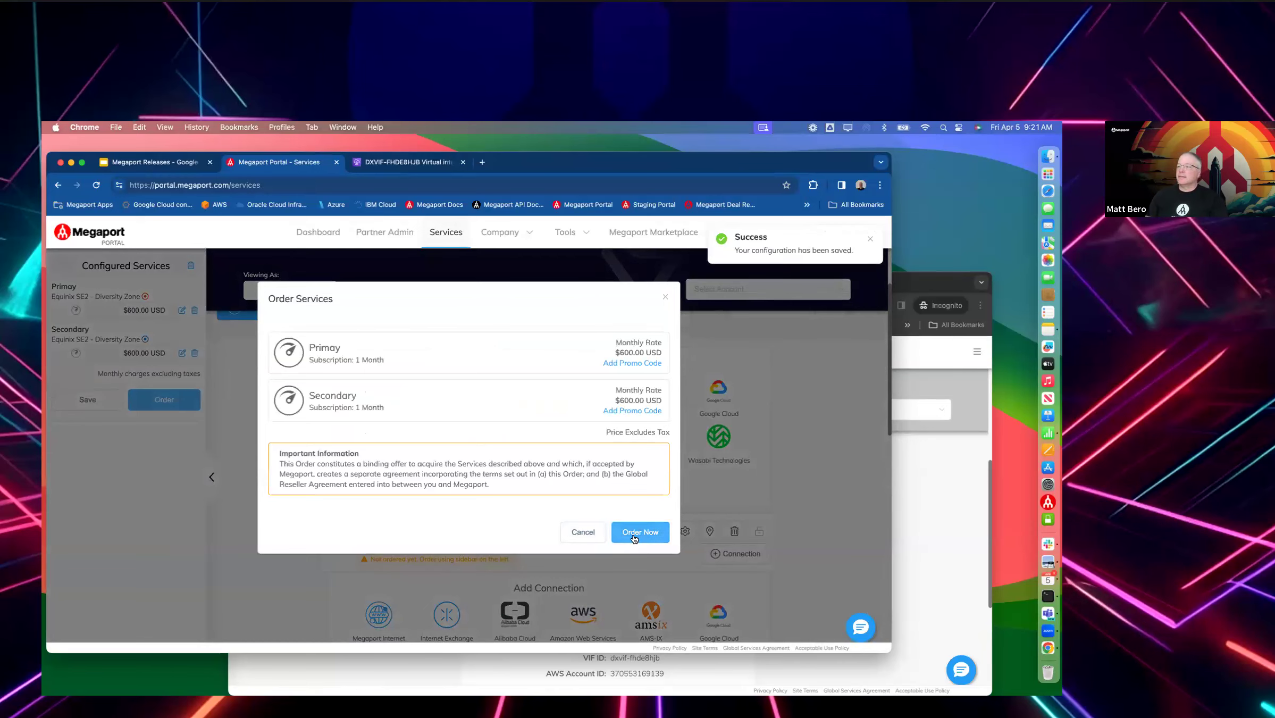
click(633, 532)
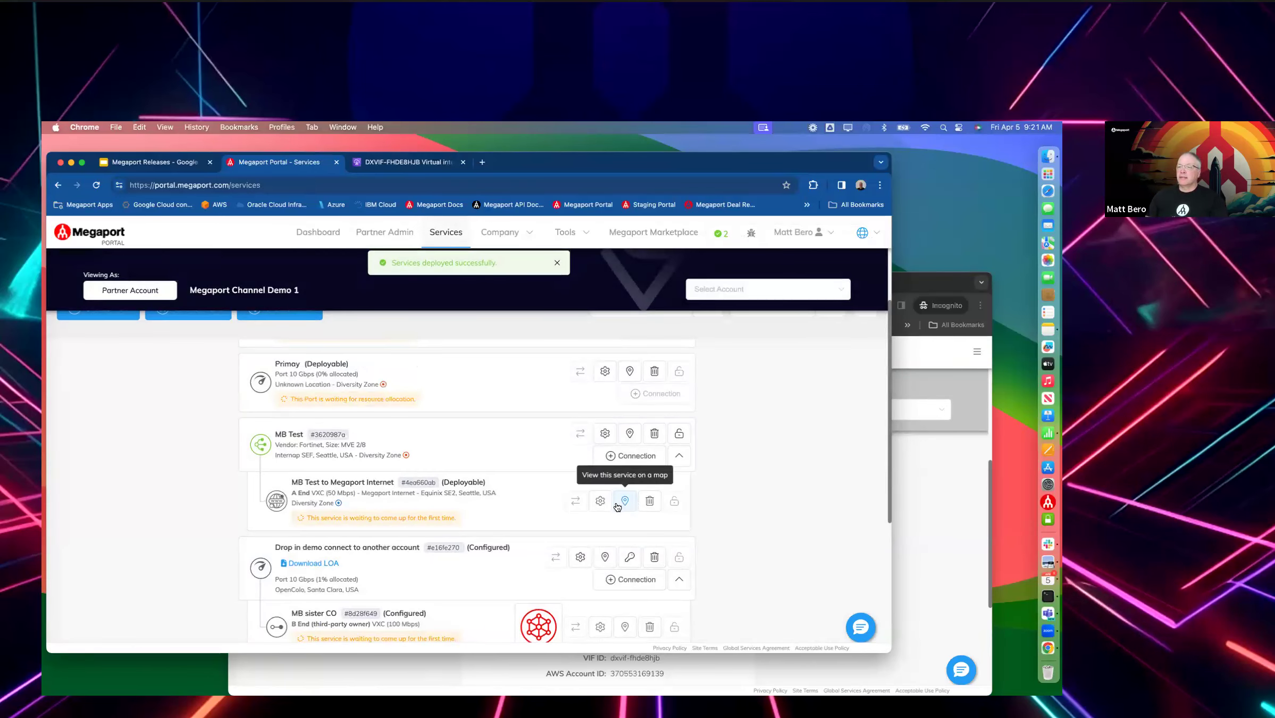
Examine the newly ordered Primay and Secondary ports and their diversity zones in the services list
scroll(595, 503, down, 2)
scroll(596, 502, down, 3)
scroll(596, 503, up, 3)
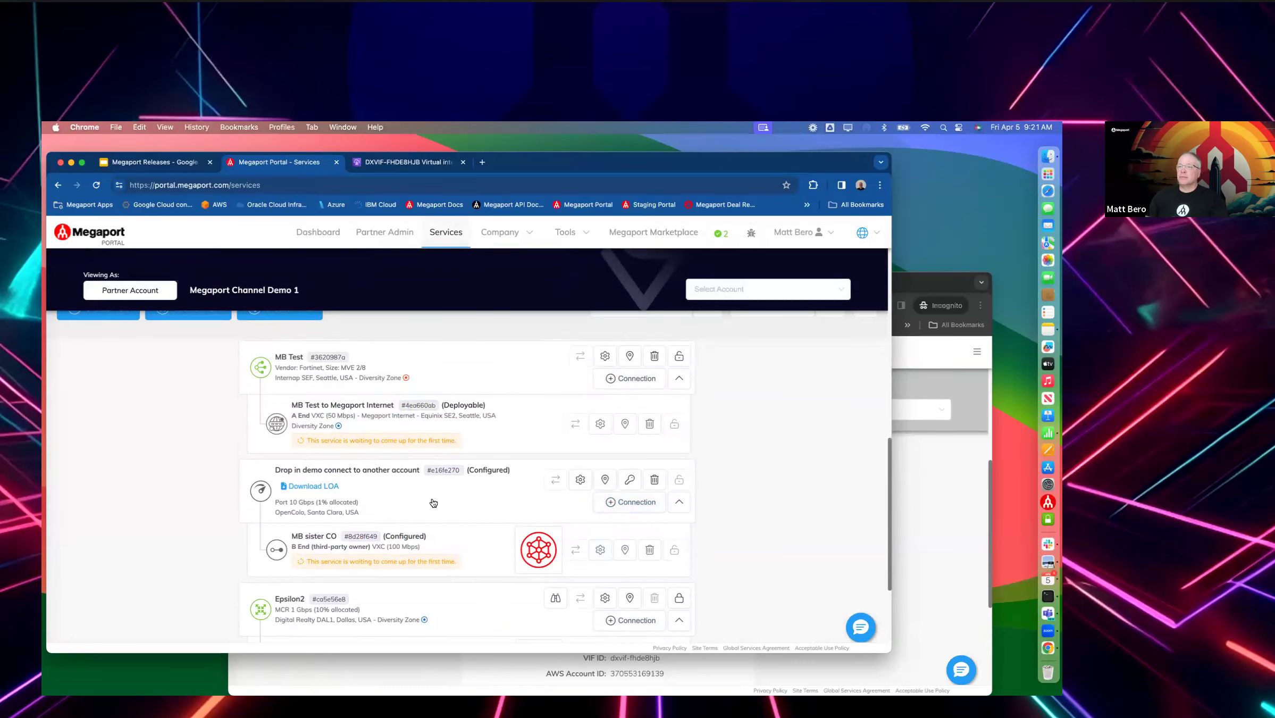
scroll(436, 501, up, 2)
scroll(436, 501, up, 5)
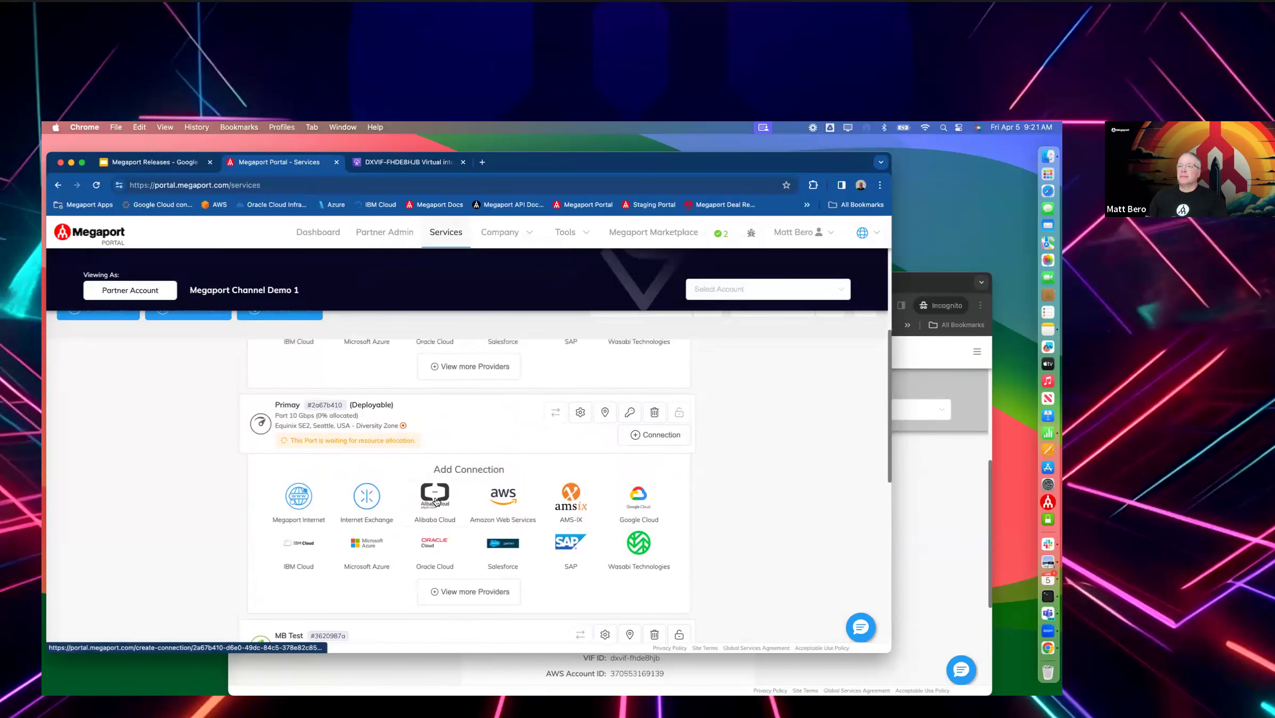
scroll(436, 501, up, 2)
scroll(436, 501, down, 5)
scroll(436, 501, up, 5)
scroll(436, 501, up, 1)
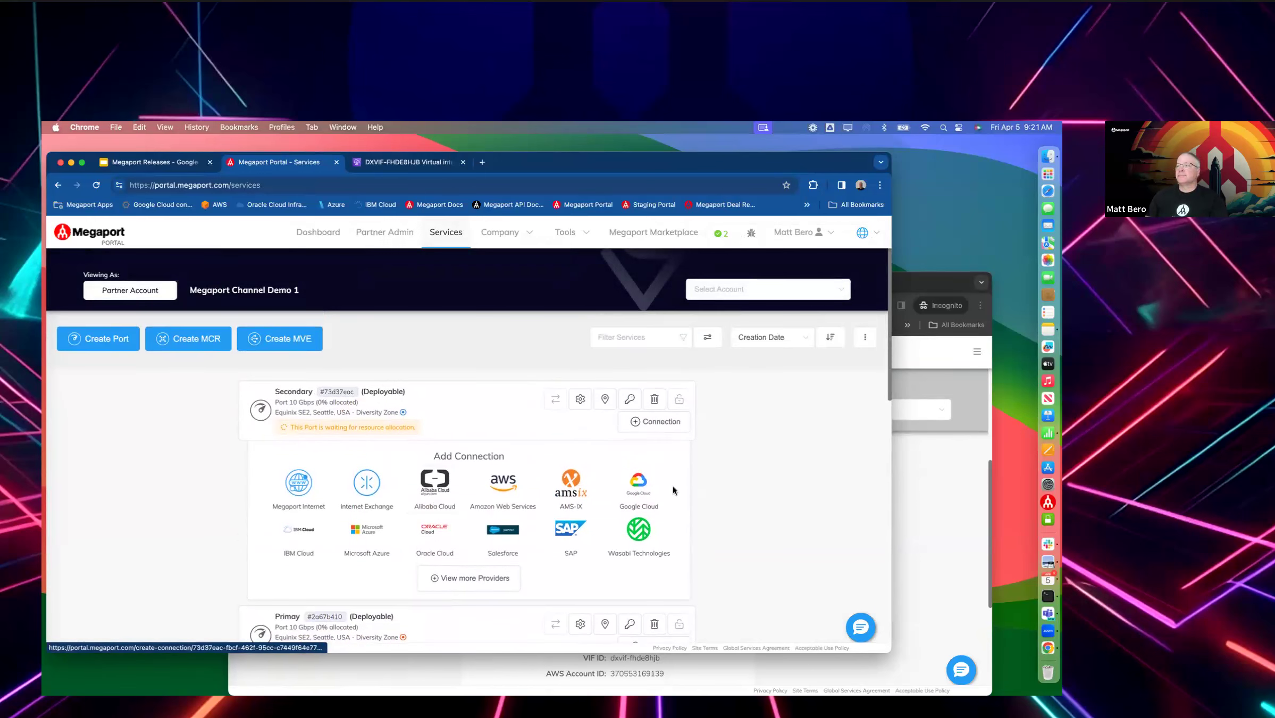
In the incognito window's MB Test Account, open the services and start a new connection from the "Drop in demo connect to another account" port
click(944, 488)
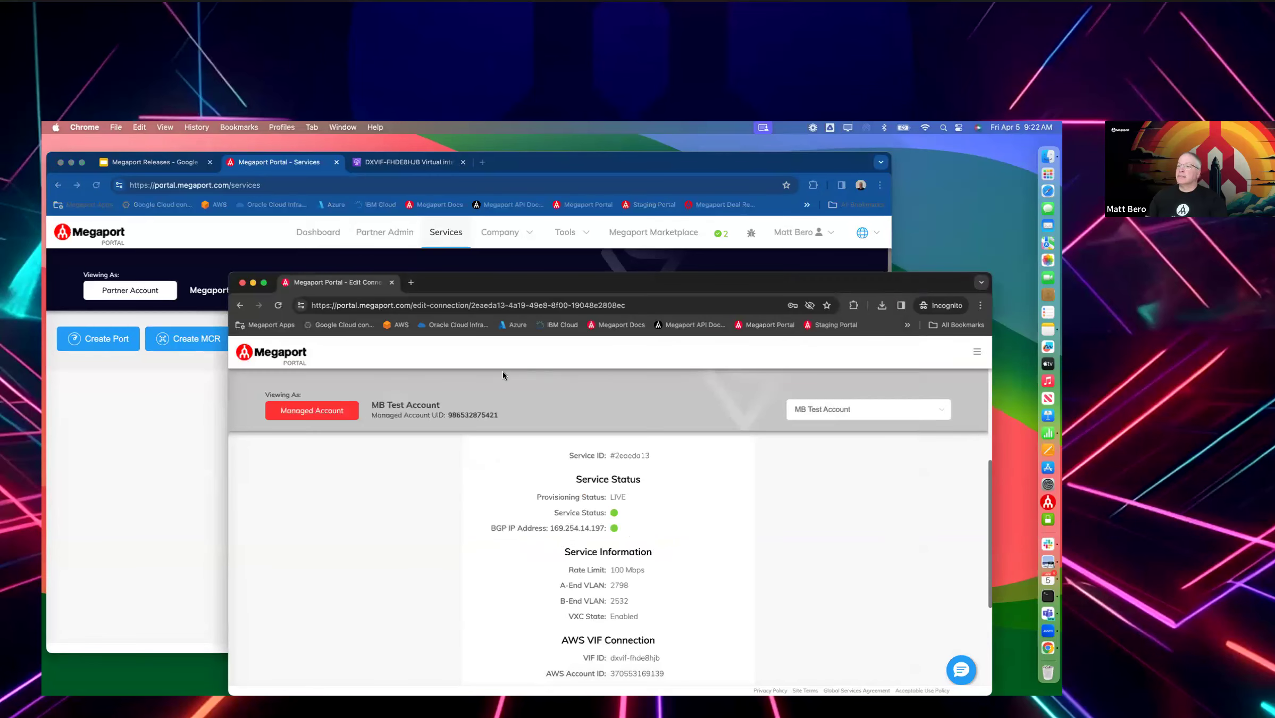
click(984, 353)
click(908, 434)
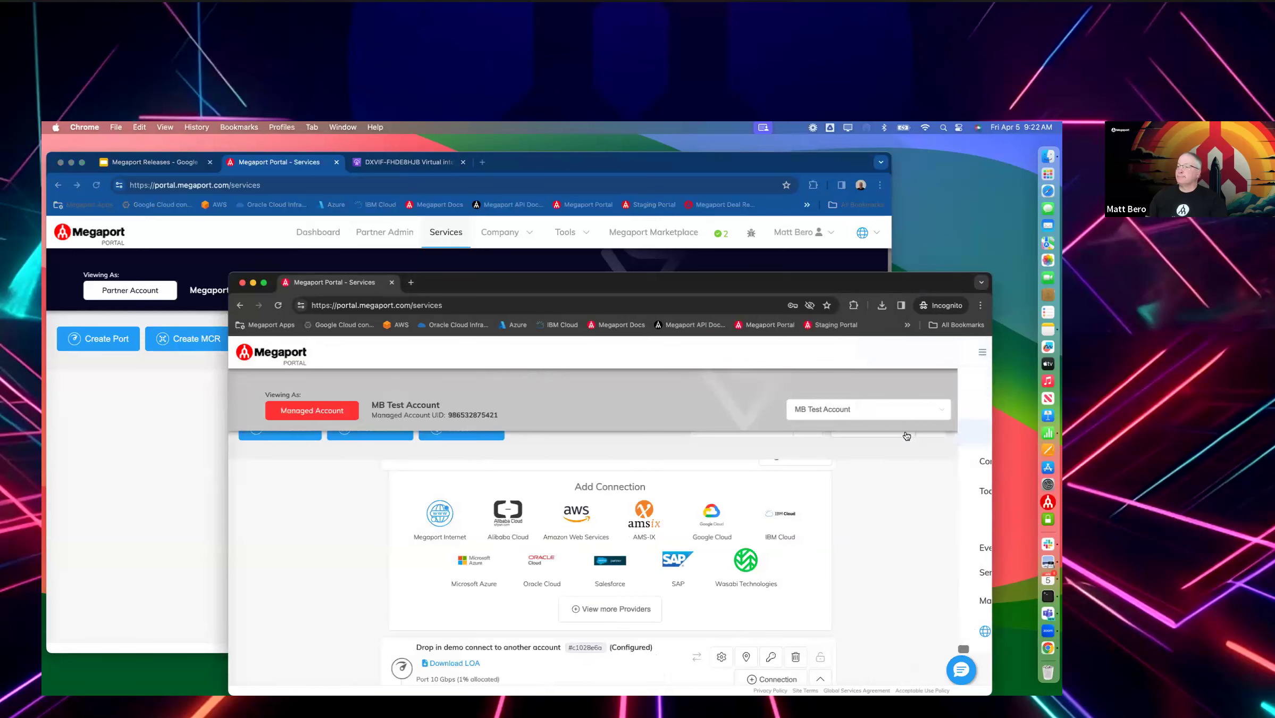
scroll(339, 552, down, 3)
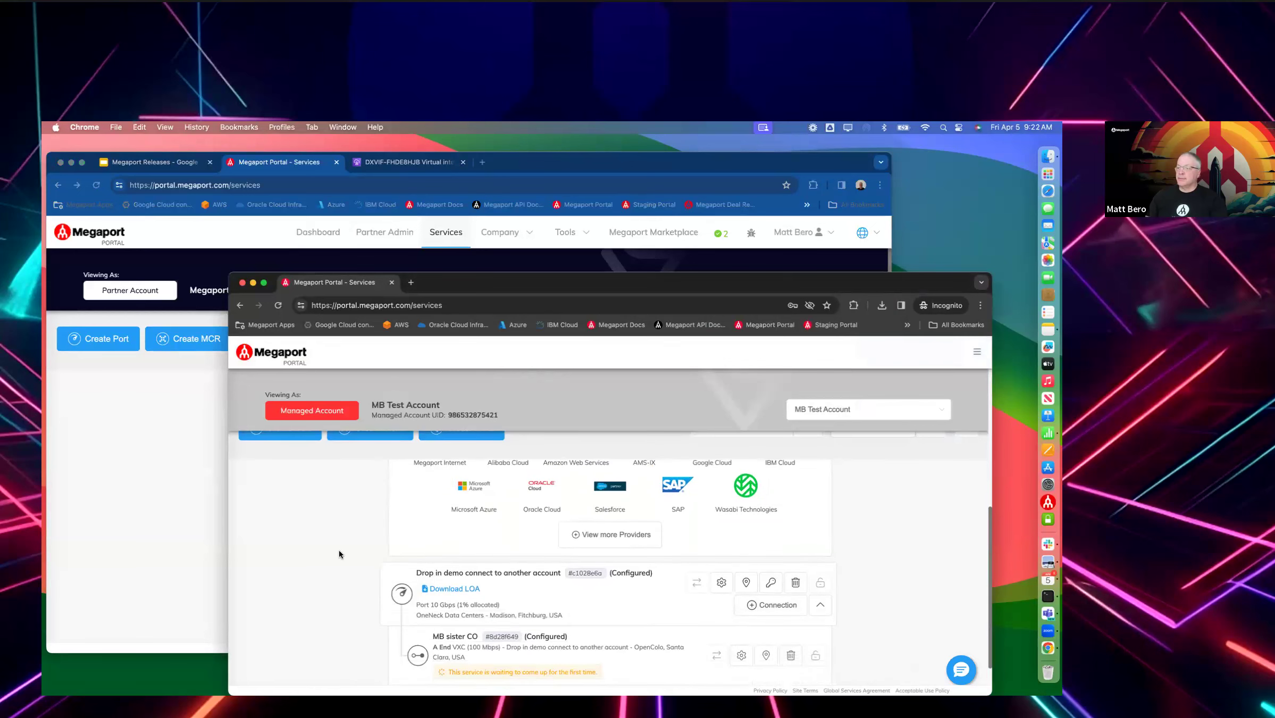
scroll(428, 598, down, 1)
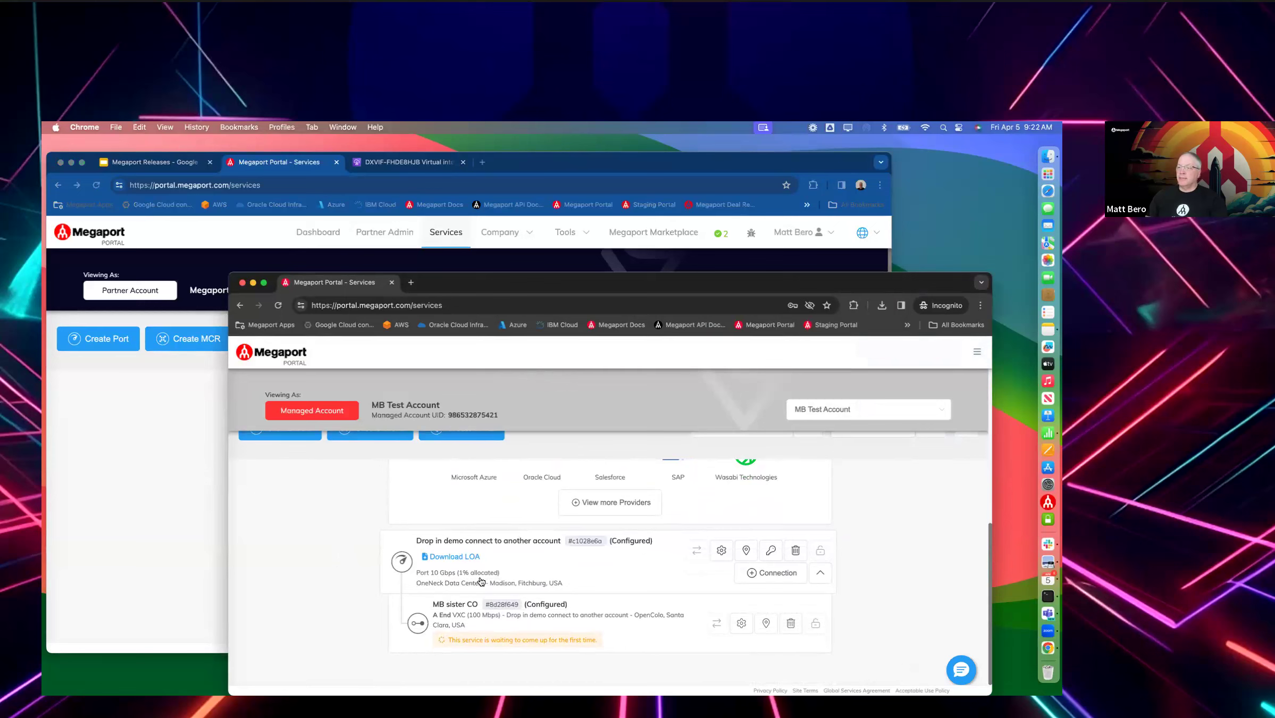
click(754, 573)
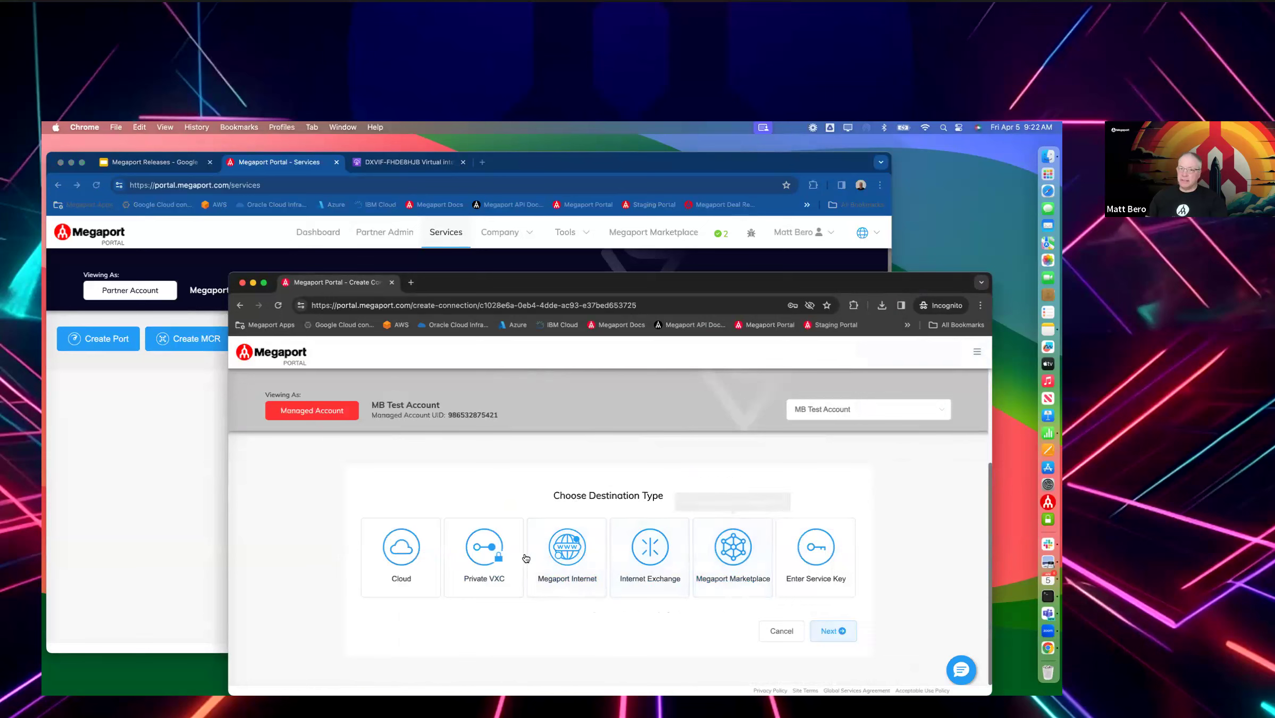
Choose Megaport Internet as the destination type and Digital Realty CHI1, Chicago as the destination port
double_click(570, 551)
scroll(570, 551, down, 2)
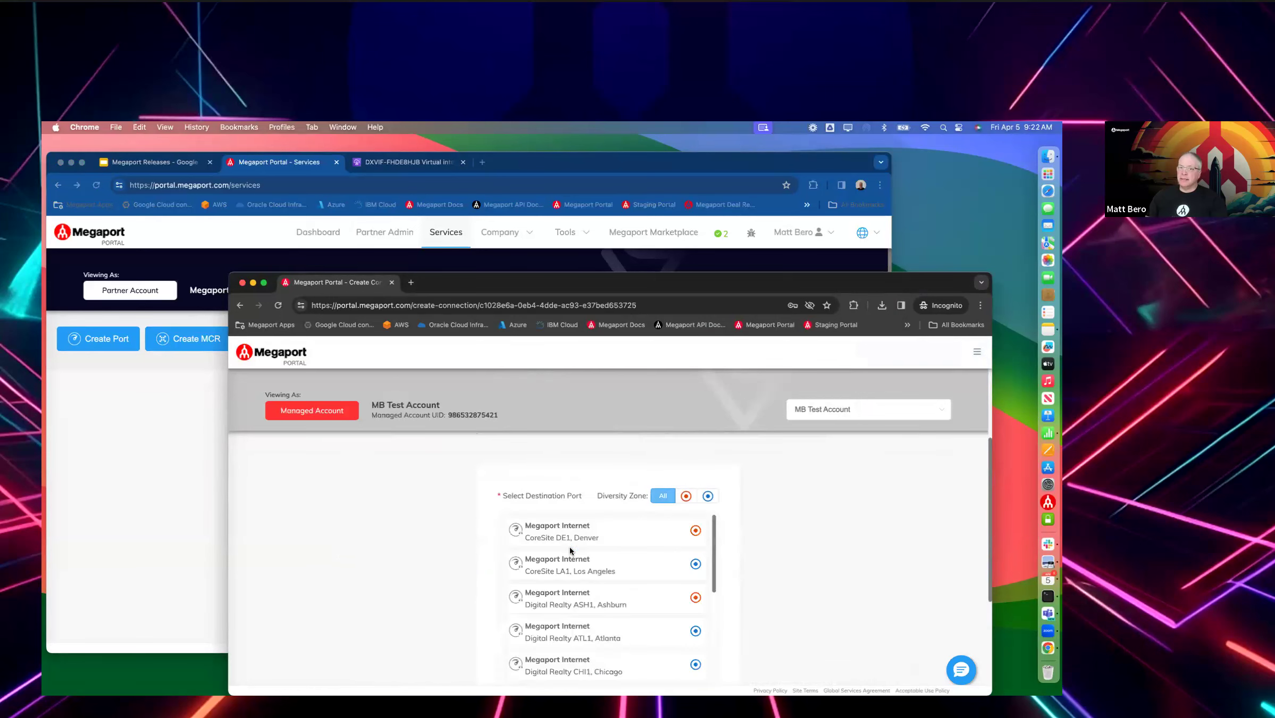
scroll(573, 555, down, 3)
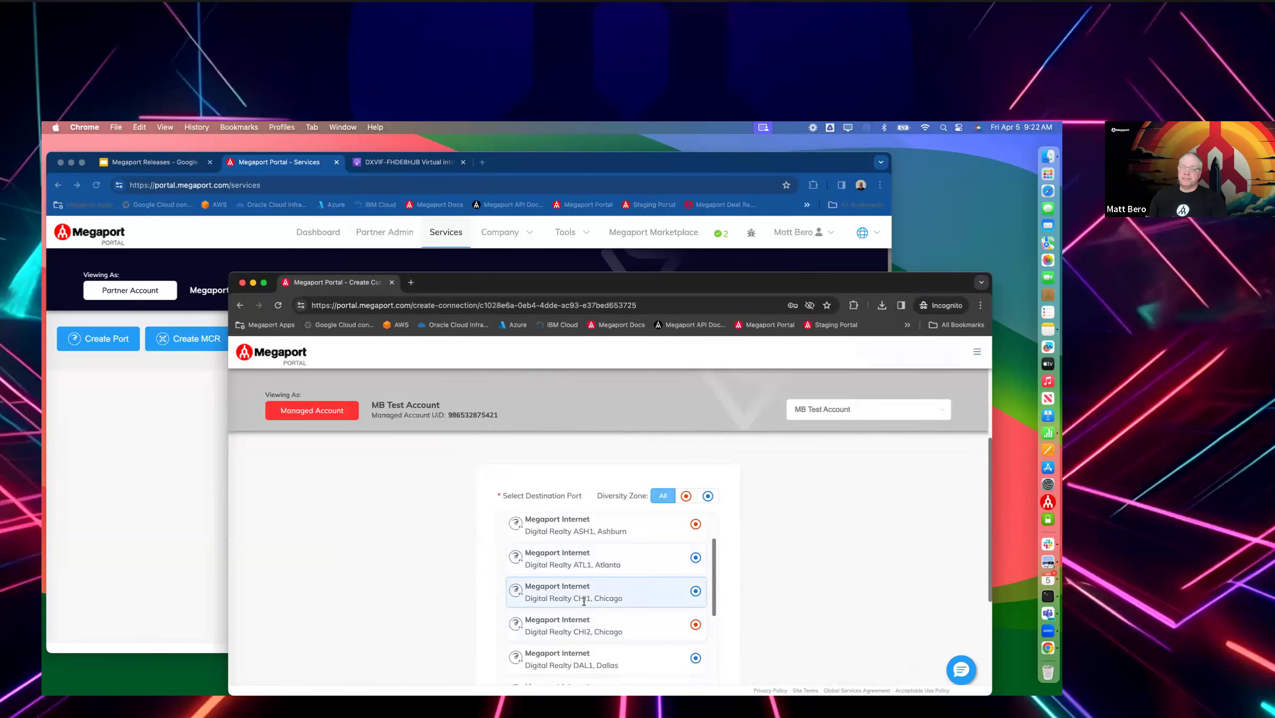
scroll(583, 601, down, 10)
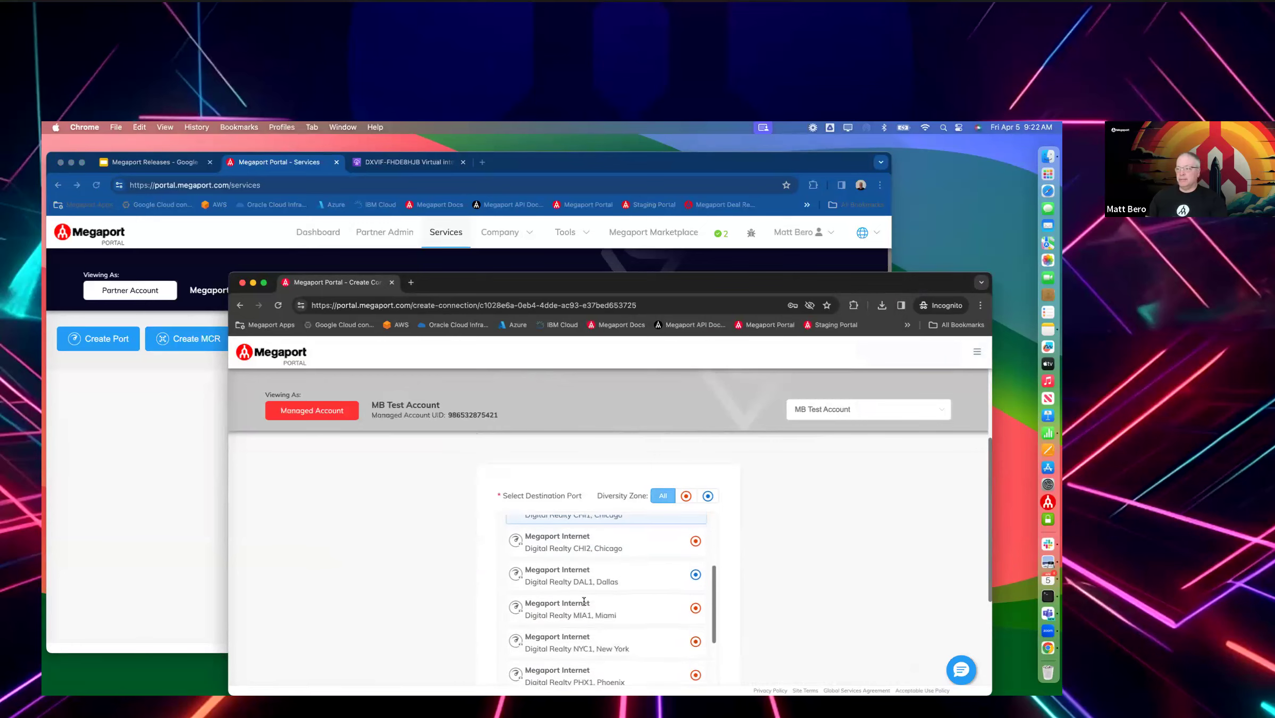
scroll(583, 603, up, 8)
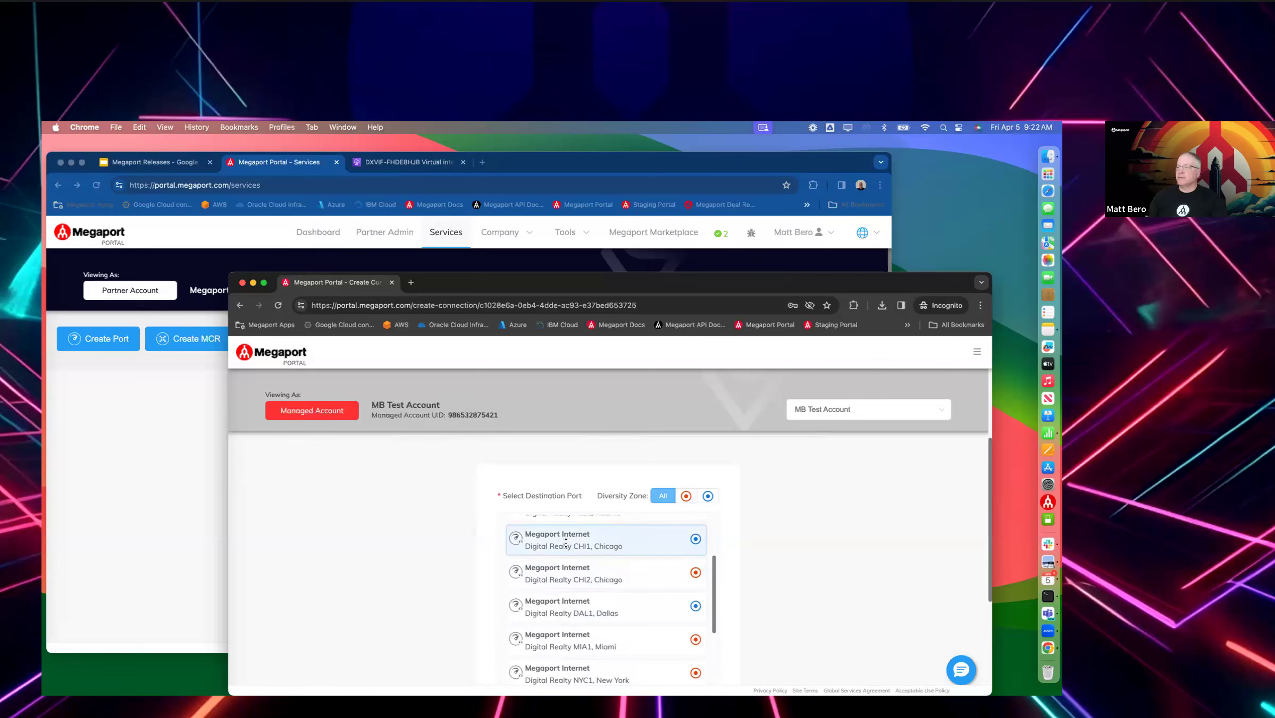
scroll(832, 588, down, 3)
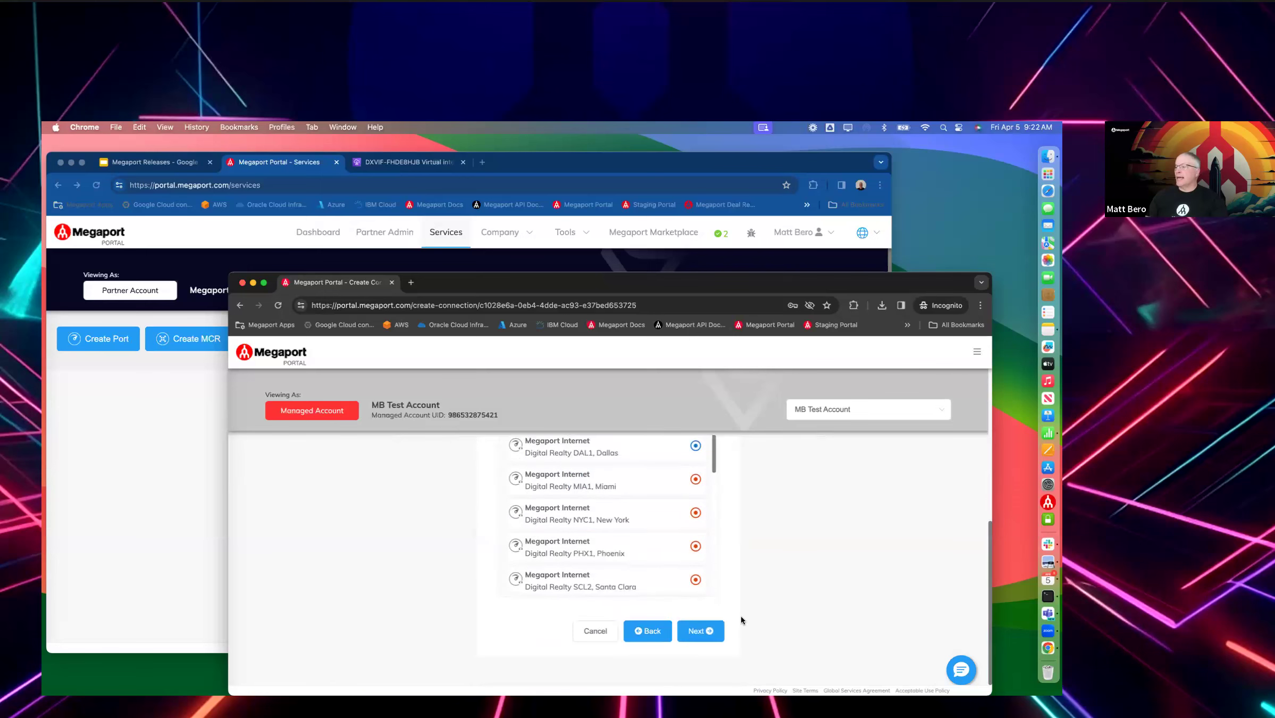
click(692, 634)
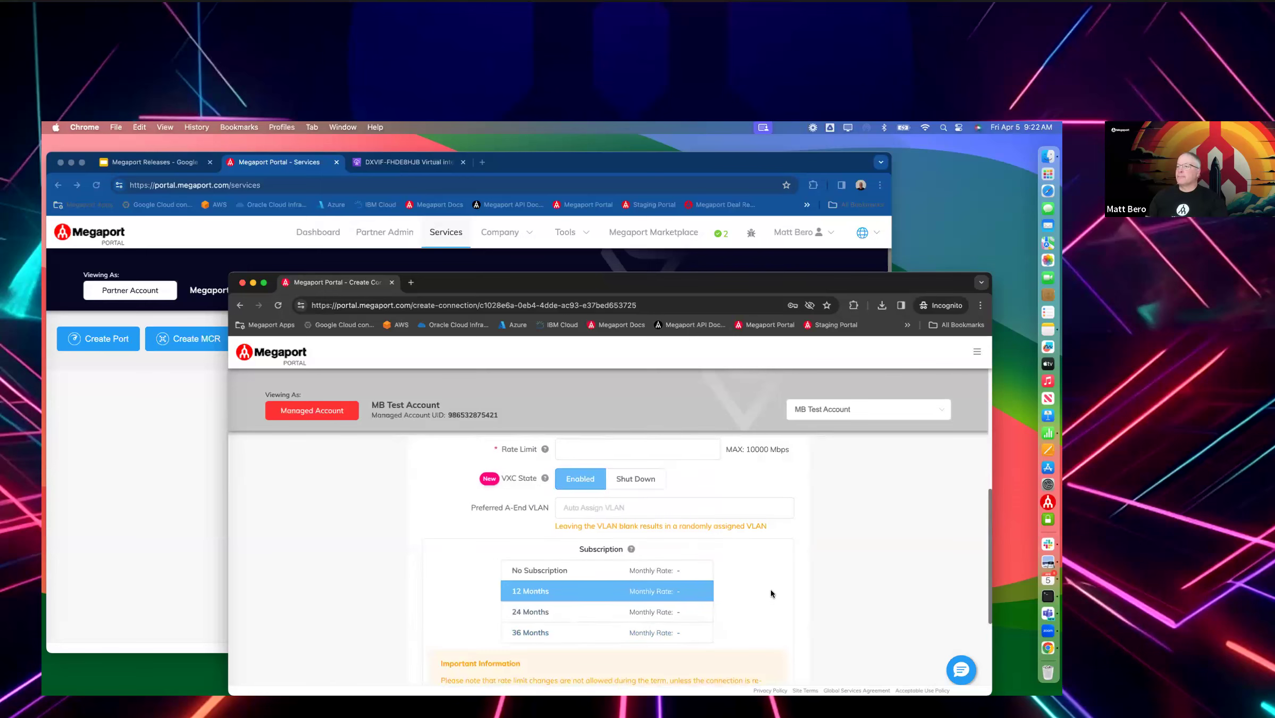
Set the internet connection's rate limit to 20 Mbps with No Subscription and add the VXC to the configured services
scroll(770, 588, up, 3)
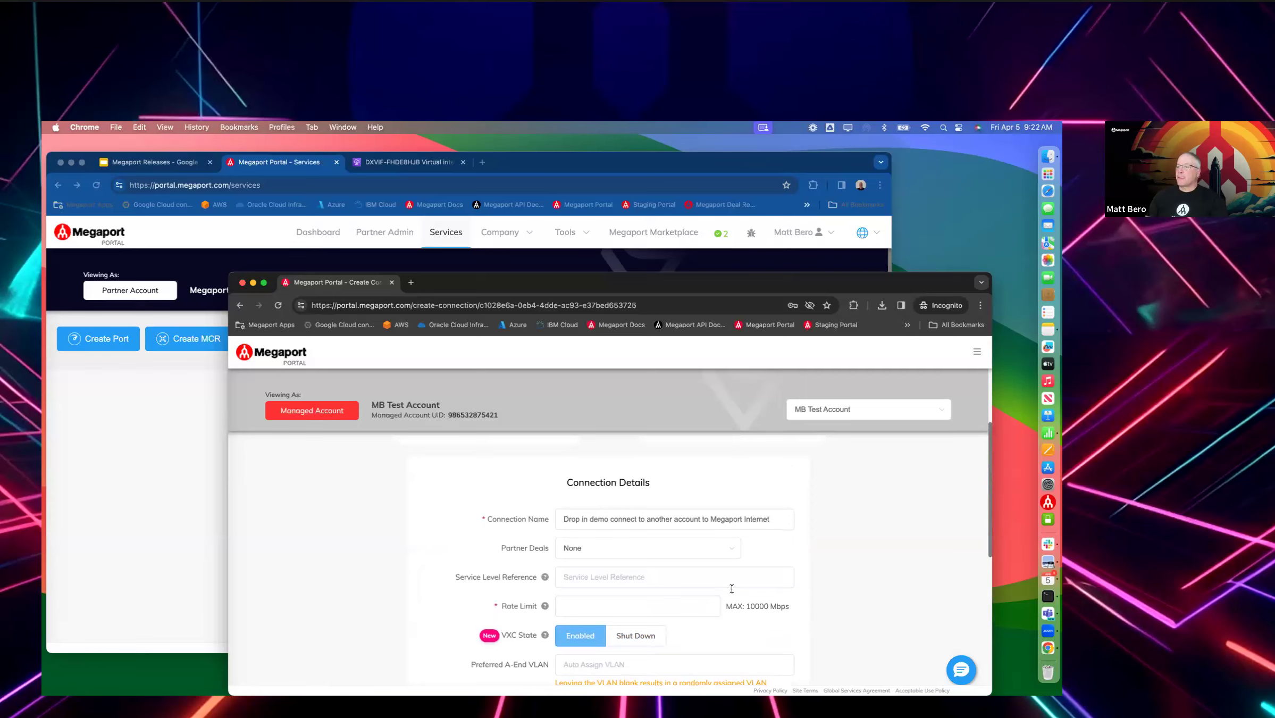
click(609, 615)
text(20)
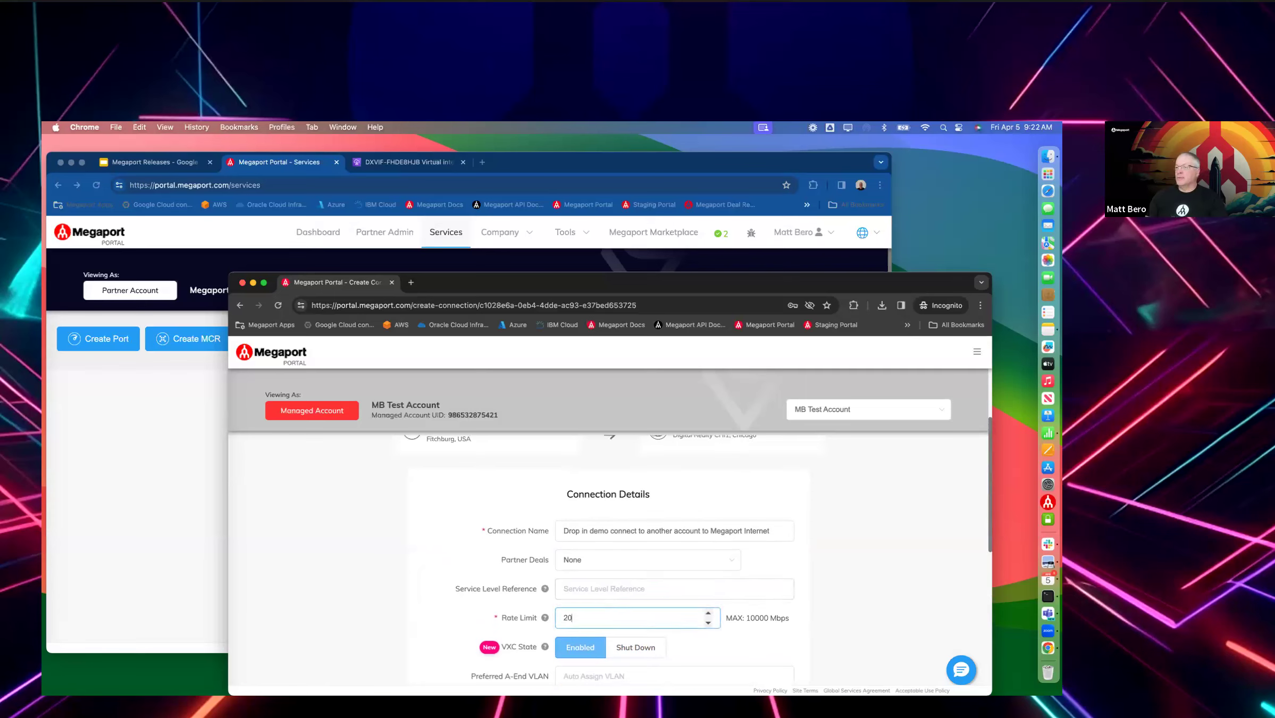
scroll(646, 574, down, 5)
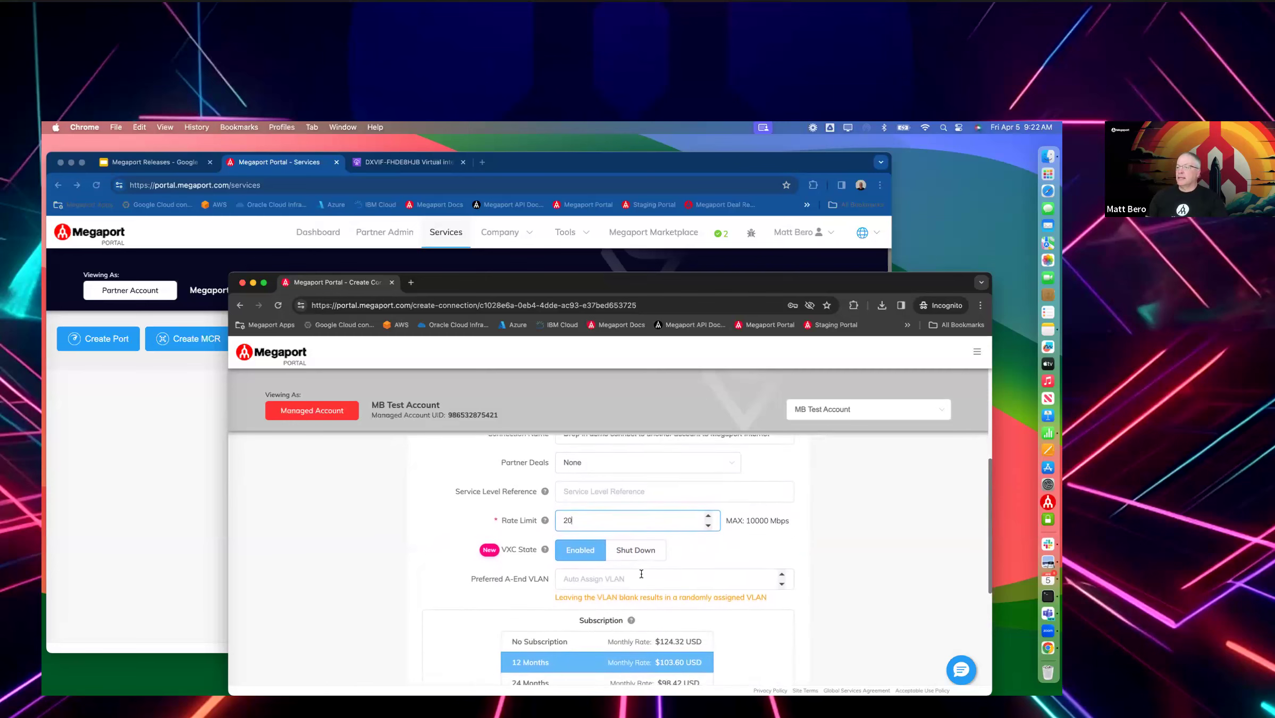
scroll(643, 578, down, 6)
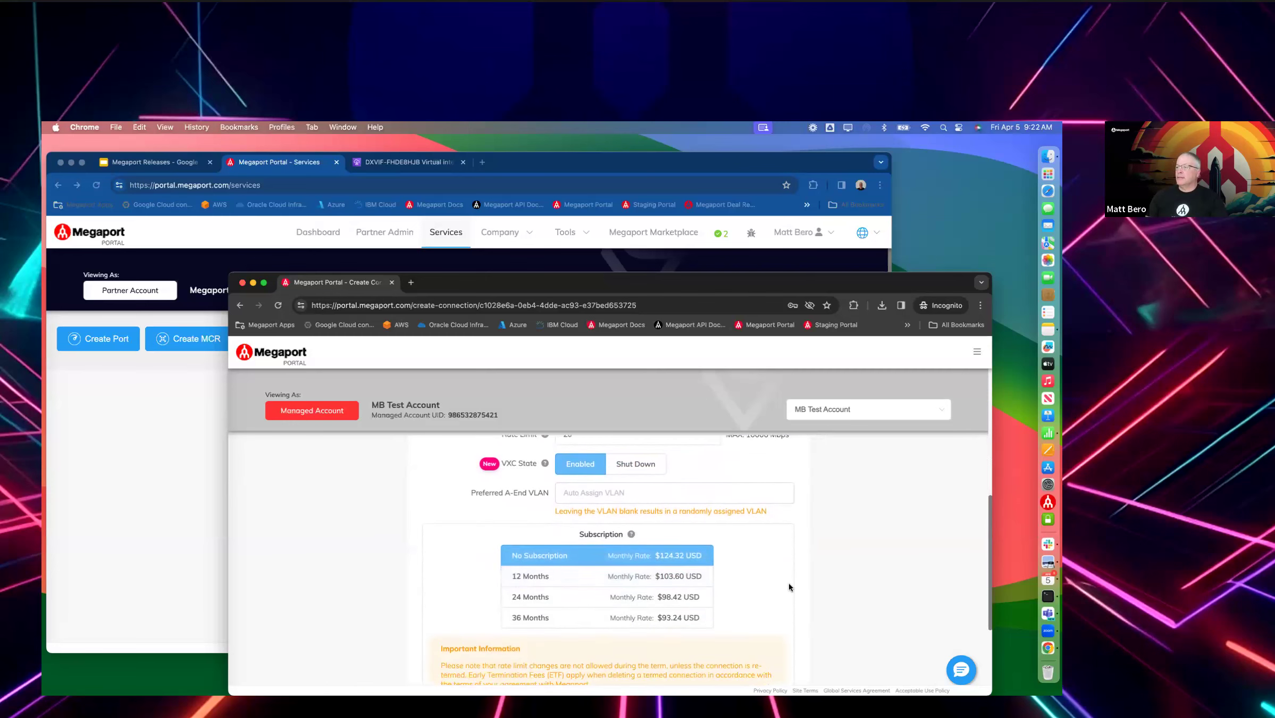
click(768, 629)
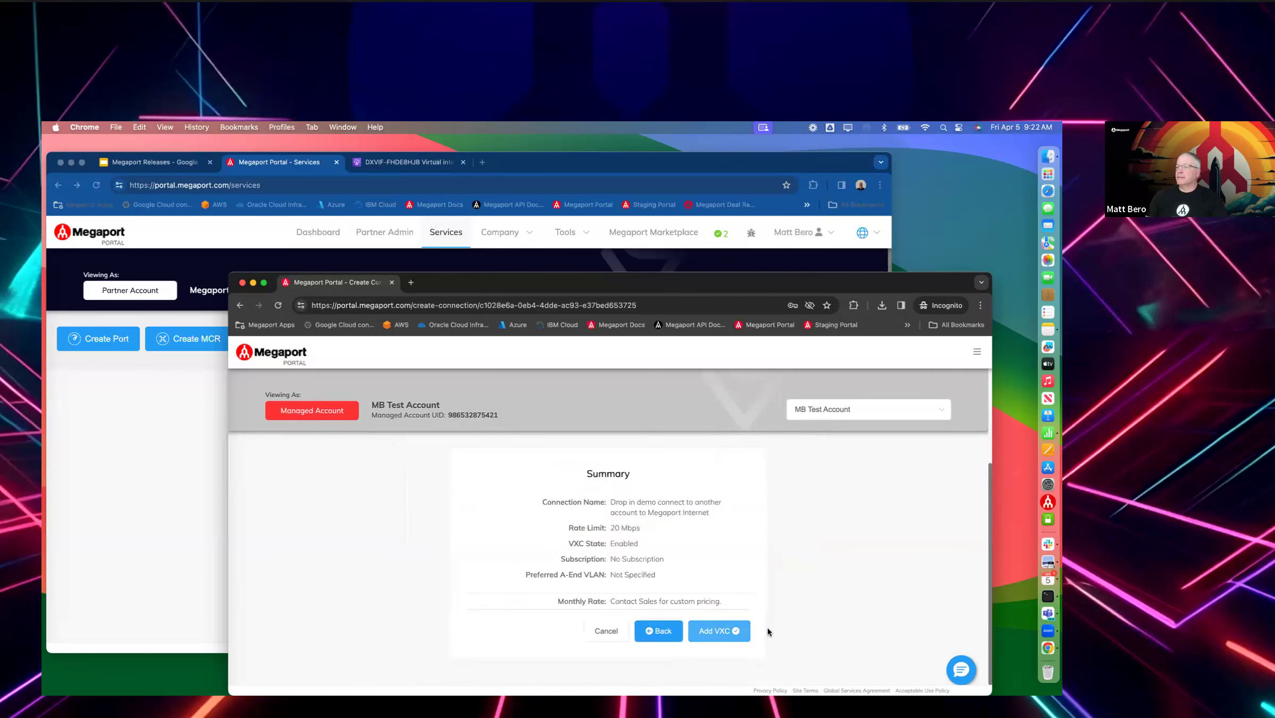
click(726, 631)
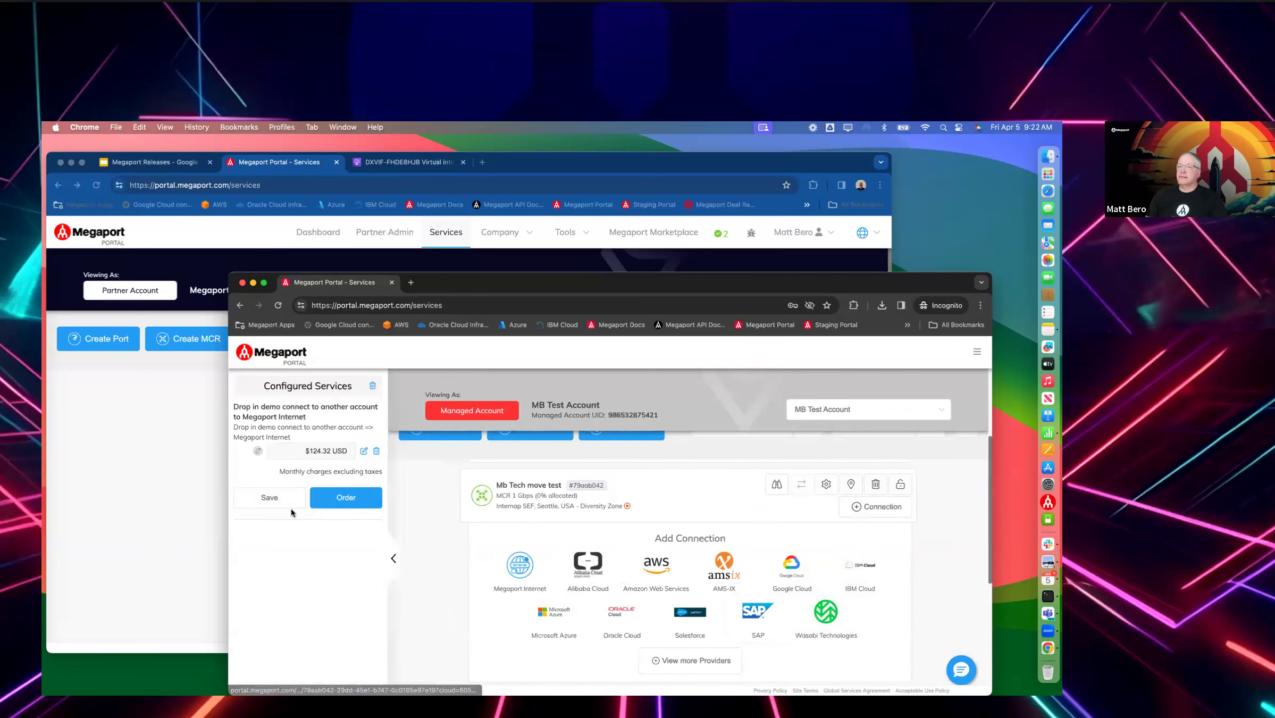